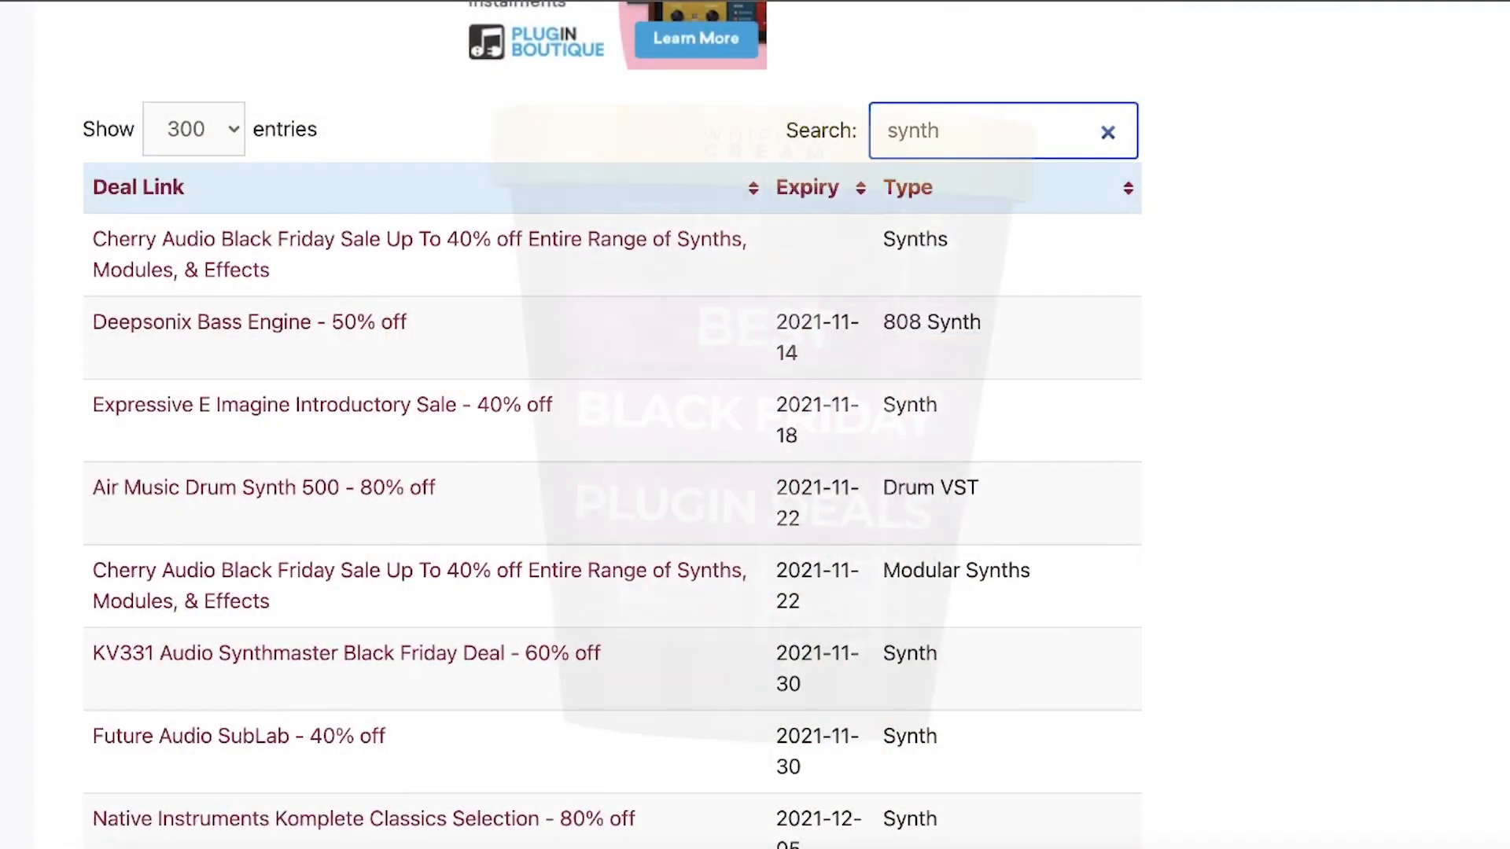
# Filter the plugin deals table for "guitar".
pyautogui.press('BackSpace')
pyautogui.press('BackSpace')
pyautogui.press('BackSpace')
pyautogui.press('BackSpace')
pyautogui.press('BackSpace')
pyautogui.write('guitar')
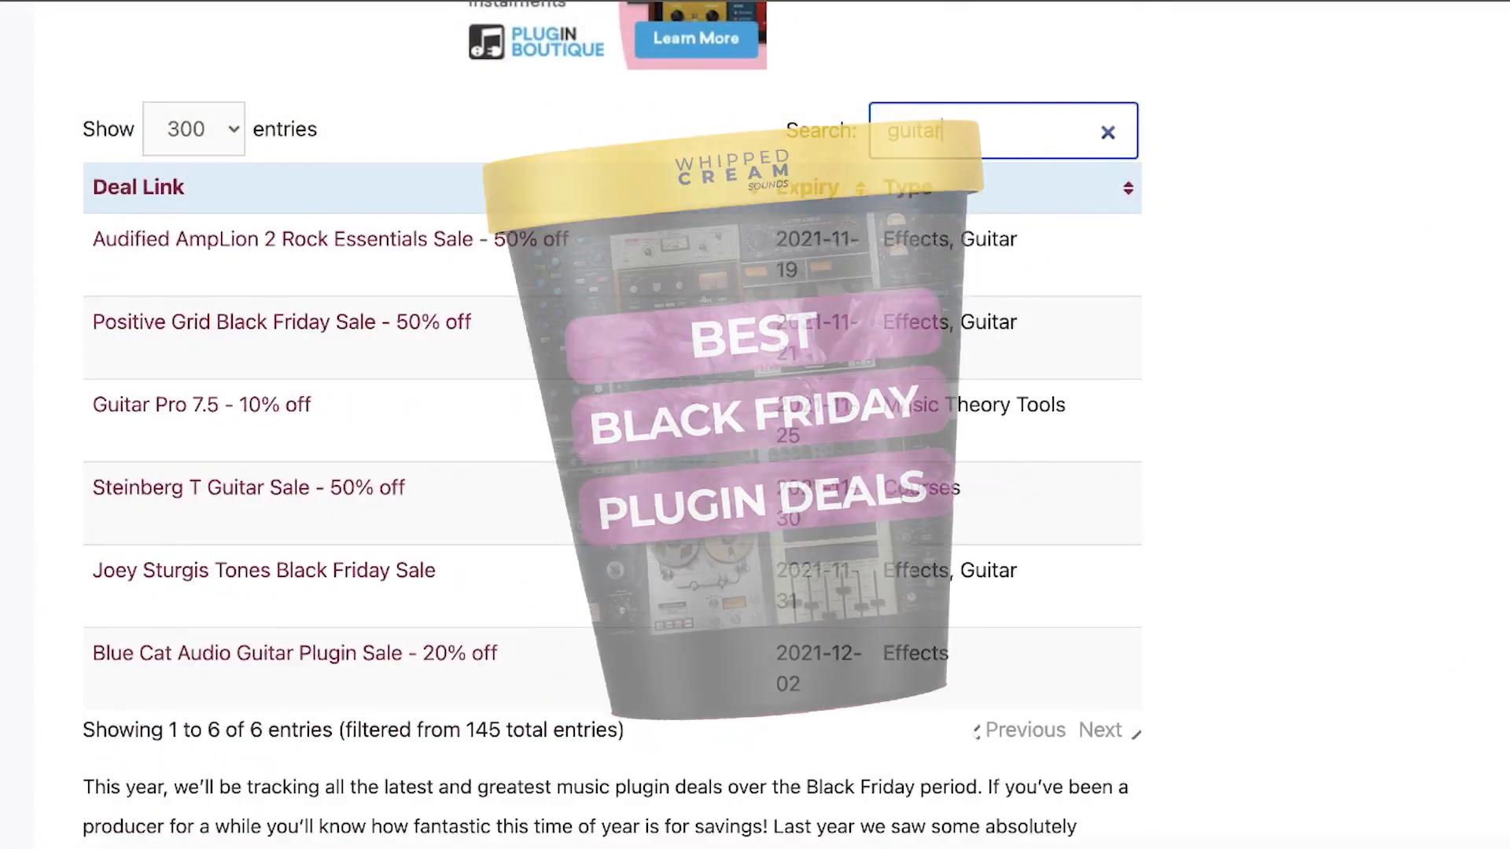
# Replace the deals table's search term with "piano".
pyautogui.press('BackSpace')
pyautogui.press('BackSpace')
pyautogui.press('BackSpace')
pyautogui.press('BackSpace')
pyautogui.press('BackSpace')
pyautogui.press('BackSpace')
pyautogui.write('piano')
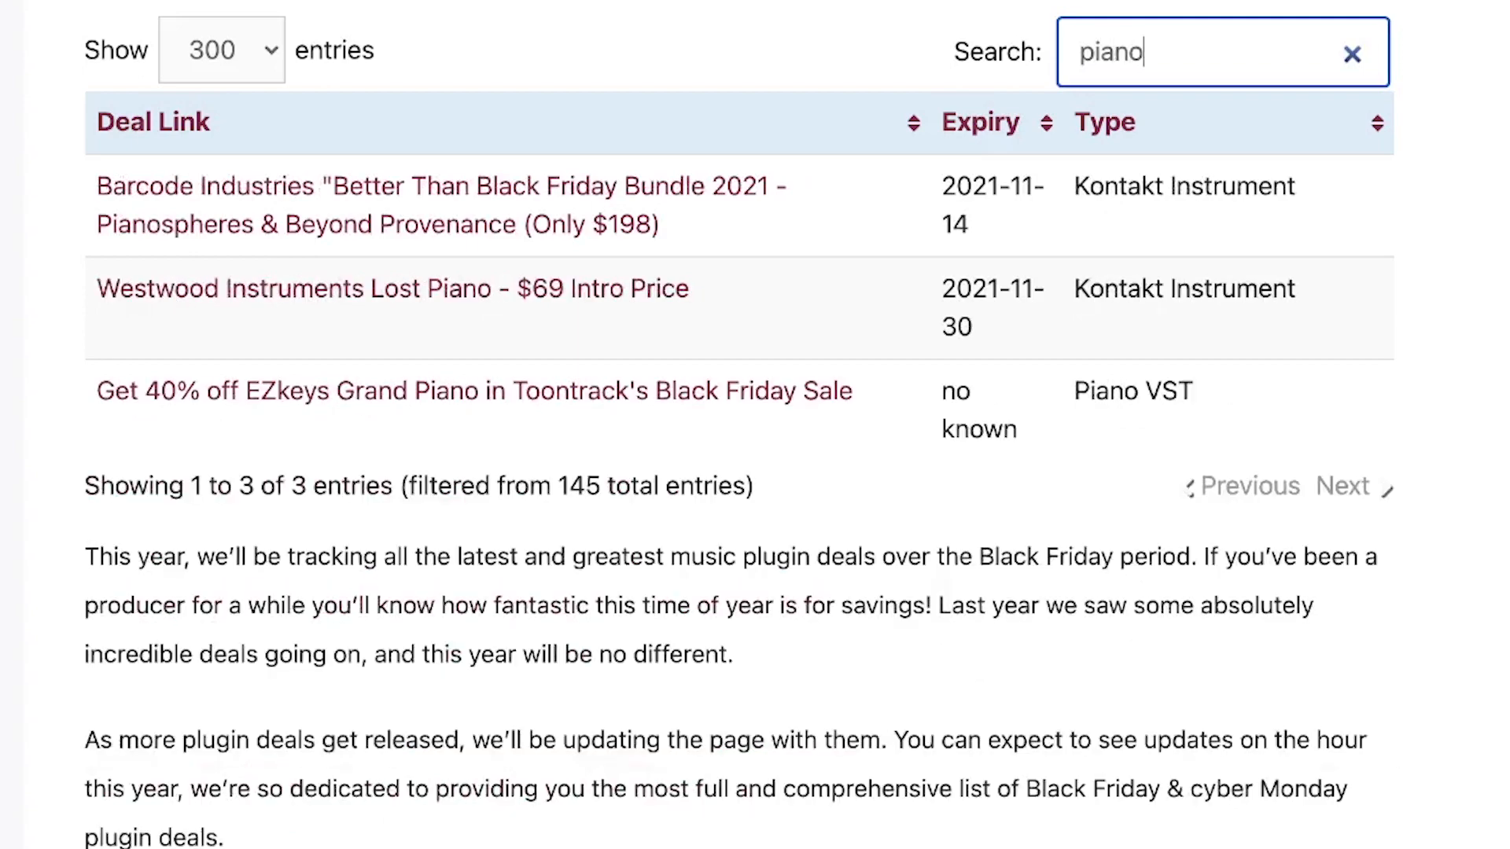
# Filter the deals table for Kontakt products using the search term "kont".
pyautogui.press('BackSpace')
pyautogui.press('BackSpace')
pyautogui.press('BackSpace')
pyautogui.write('kont')
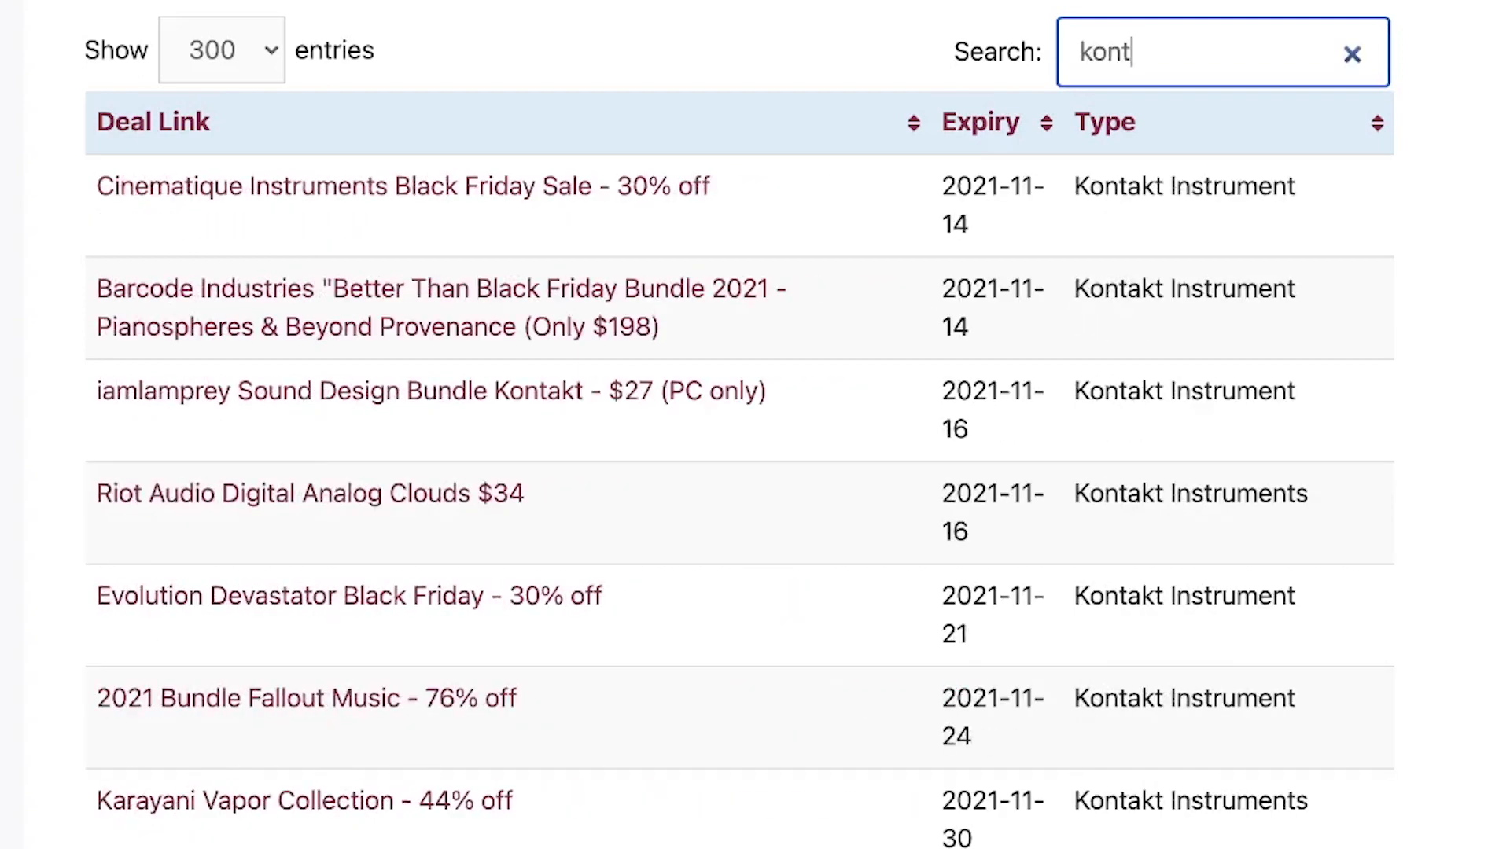
# Search the deals table for "sample packs", and erase the final word of the search term.
pyautogui.press('BackSpace')
pyautogui.press('BackSpace')
pyautogui.press('BackSpace')
pyautogui.press('BackSpace')
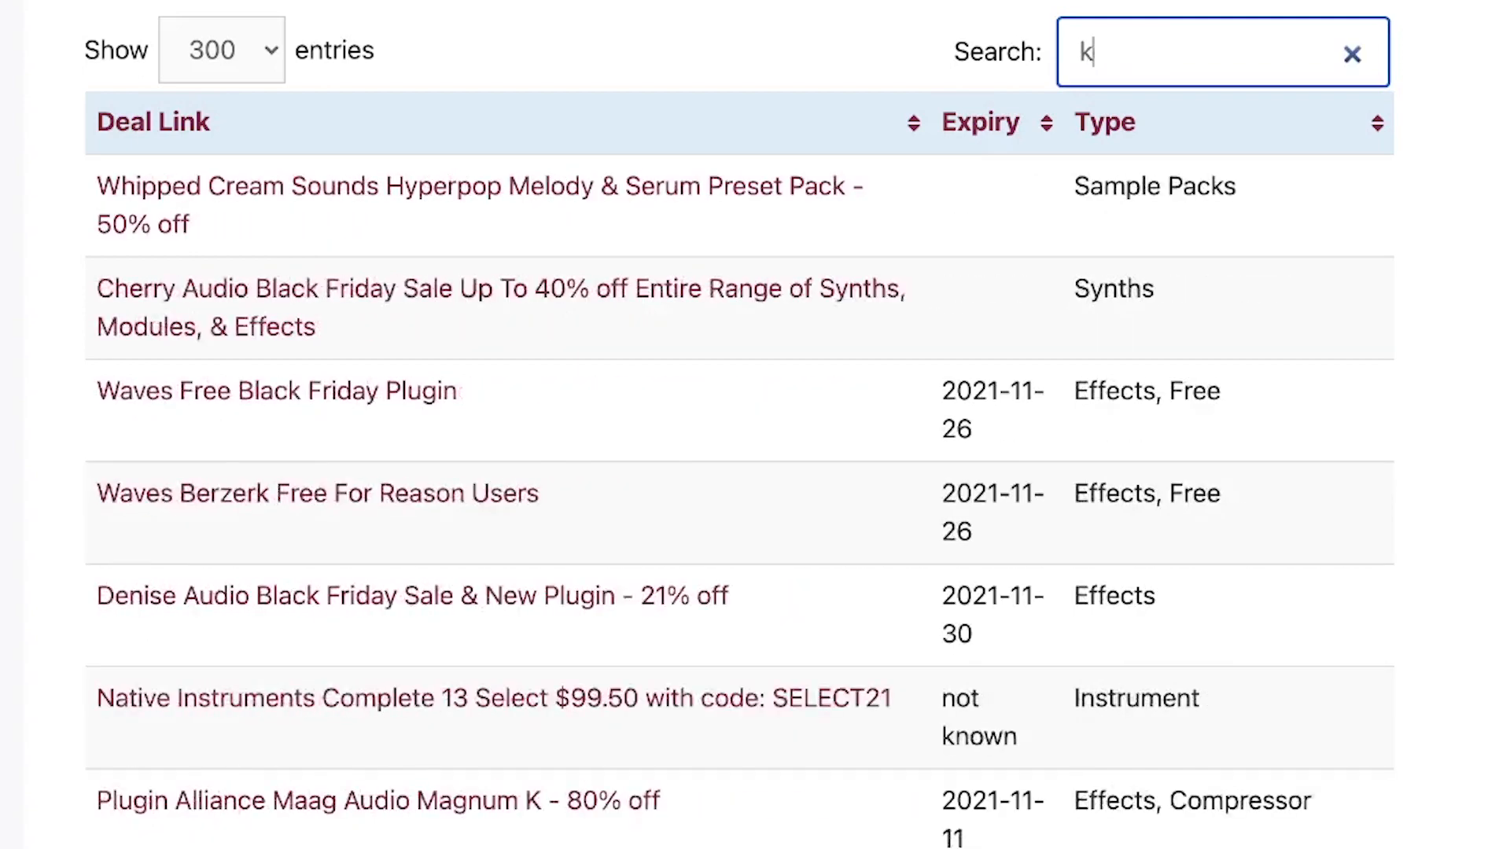
pyautogui.write('sample packs')
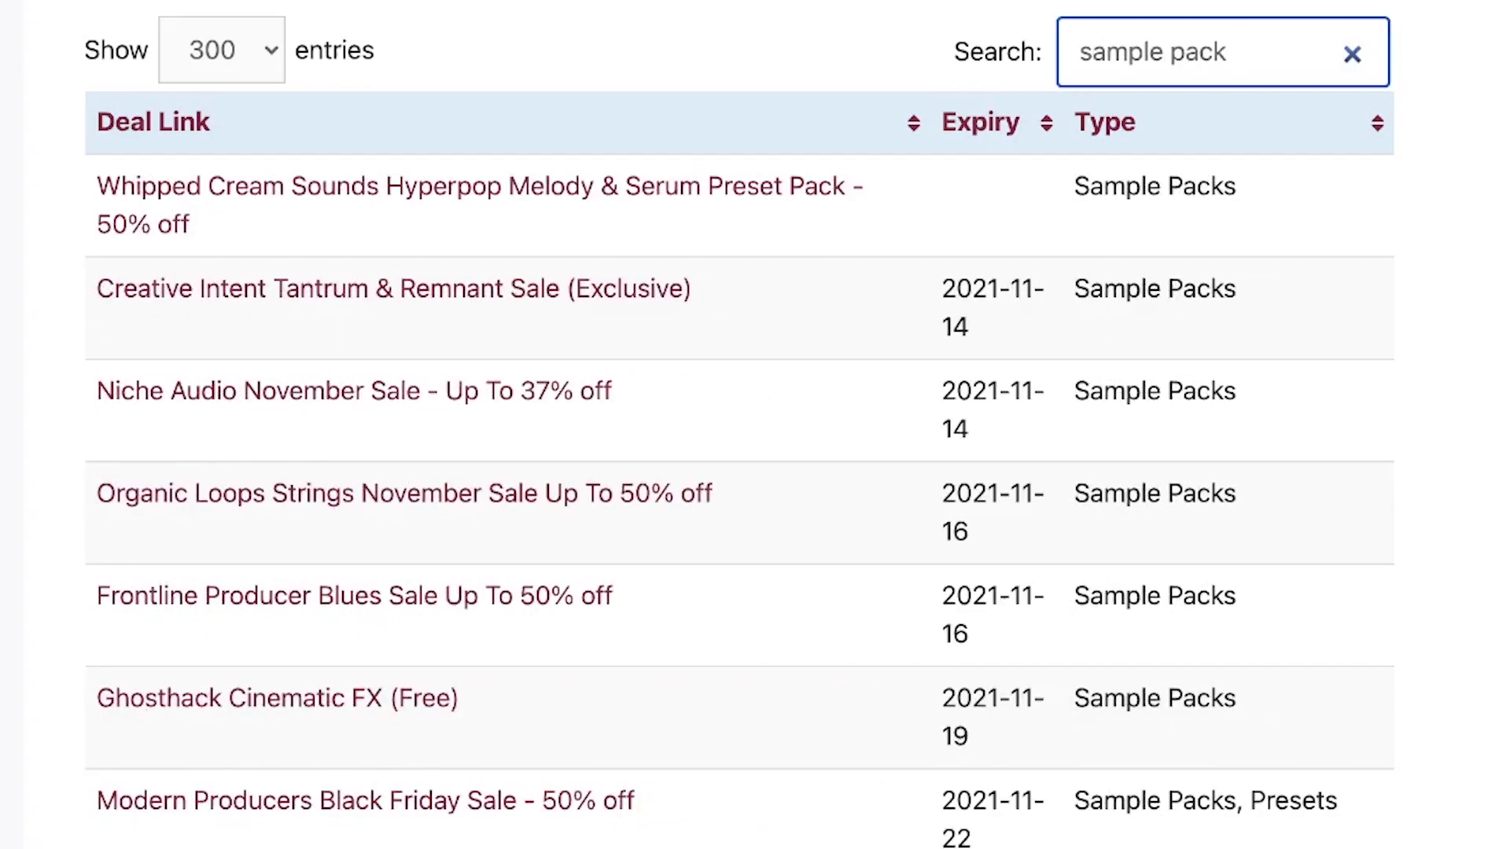
pyautogui.press('BackSpace')
pyautogui.press('BackSpace')
pyautogui.press('BackSpace')
pyautogui.press('BackSpace')
pyautogui.press('BackSpace')
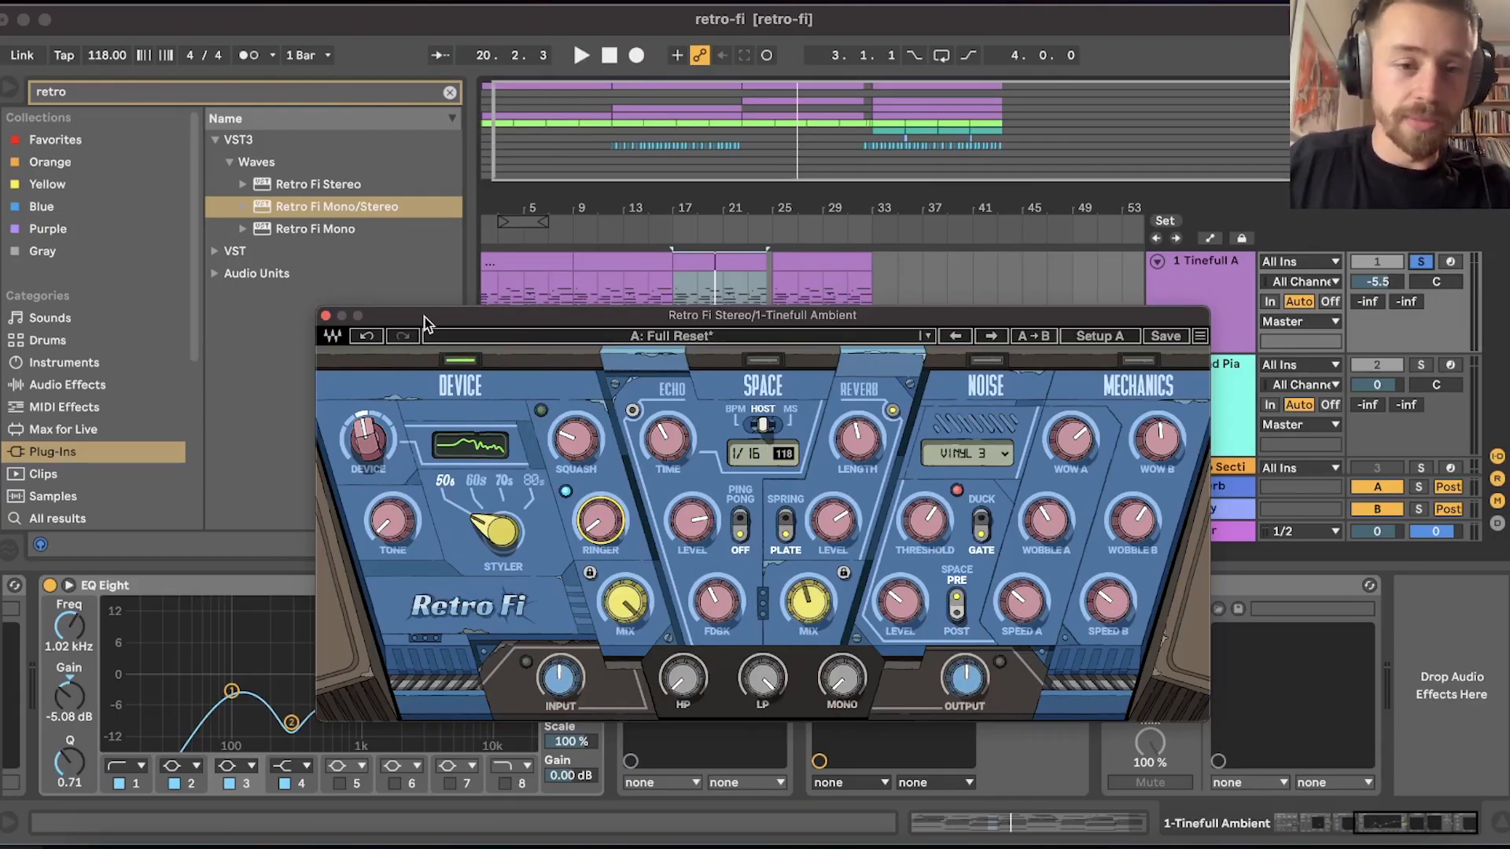
# Close the Retro Fi plugin window, play the arrangement from the Tinefull Ambient clip at bar 17, and stop playback.
pyautogui.moveTo(424, 317); pyautogui.dragTo(422, 309)
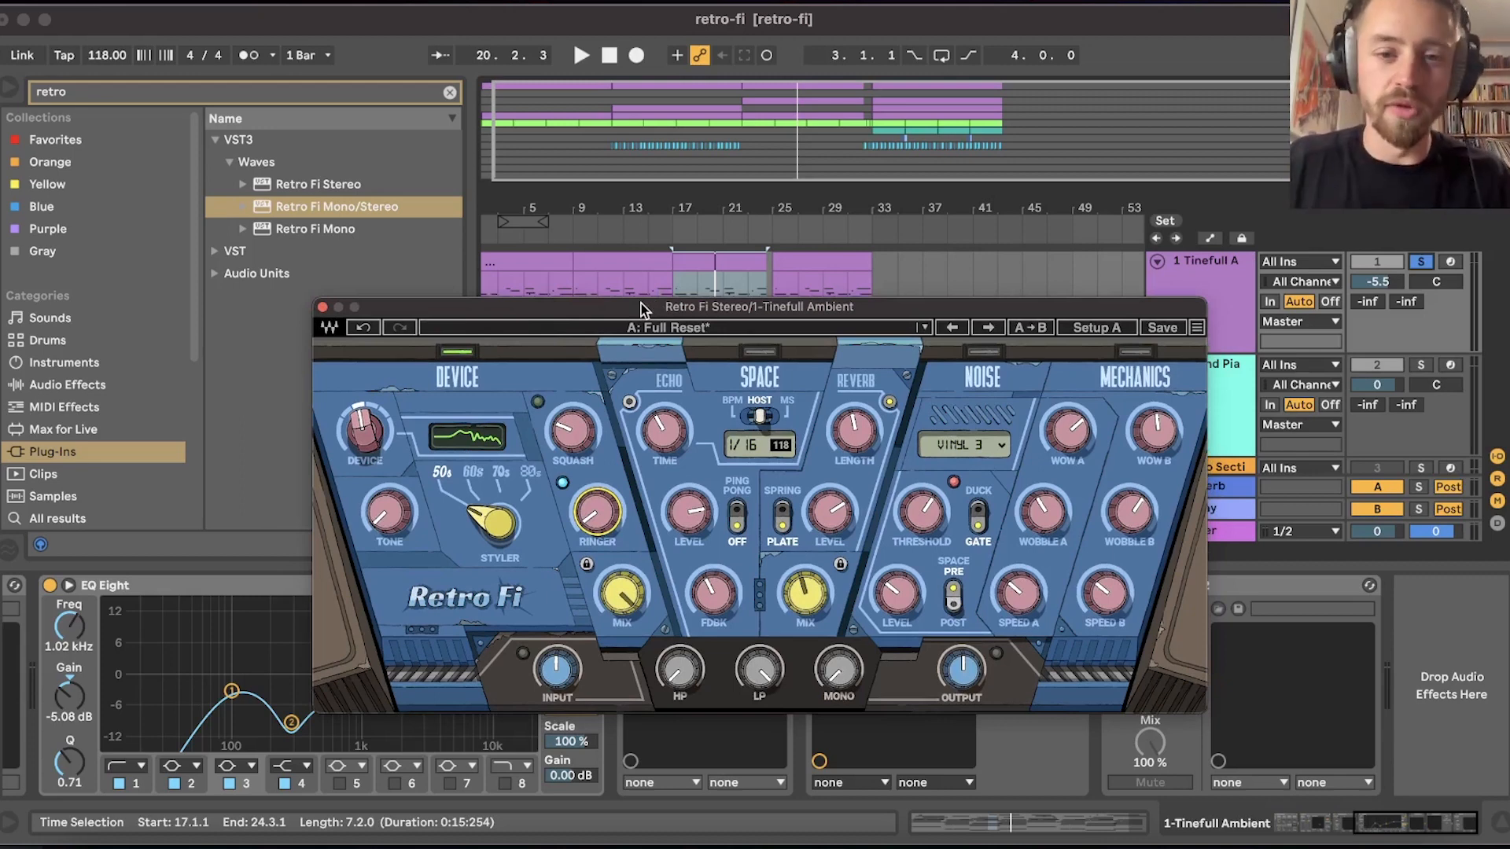
pyautogui.click(323, 308)
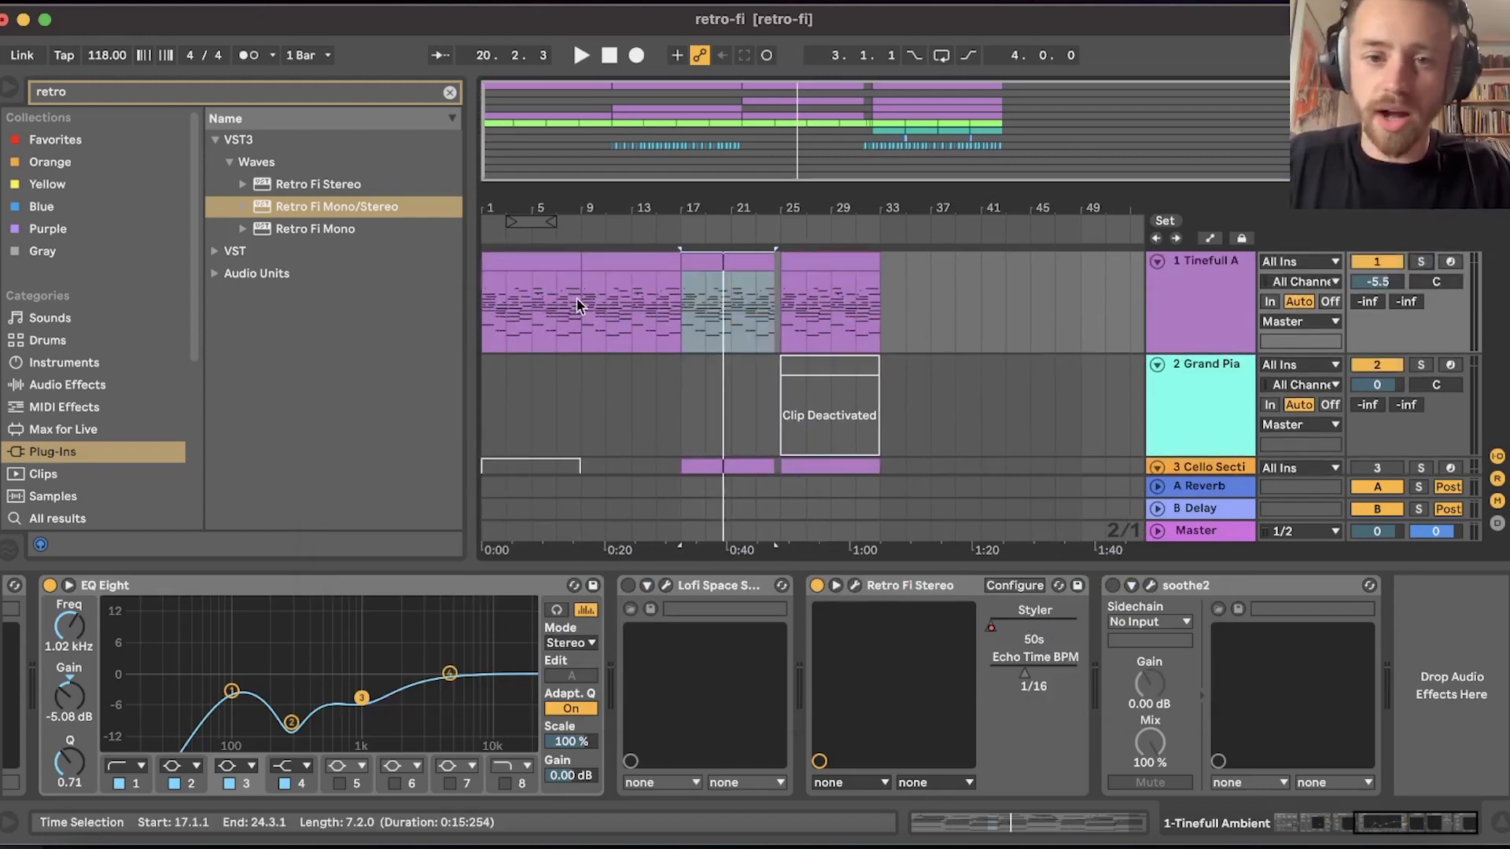
pyautogui.click(730, 257)
pyautogui.press('space')
pyautogui.scroll(-3, 730, 342)
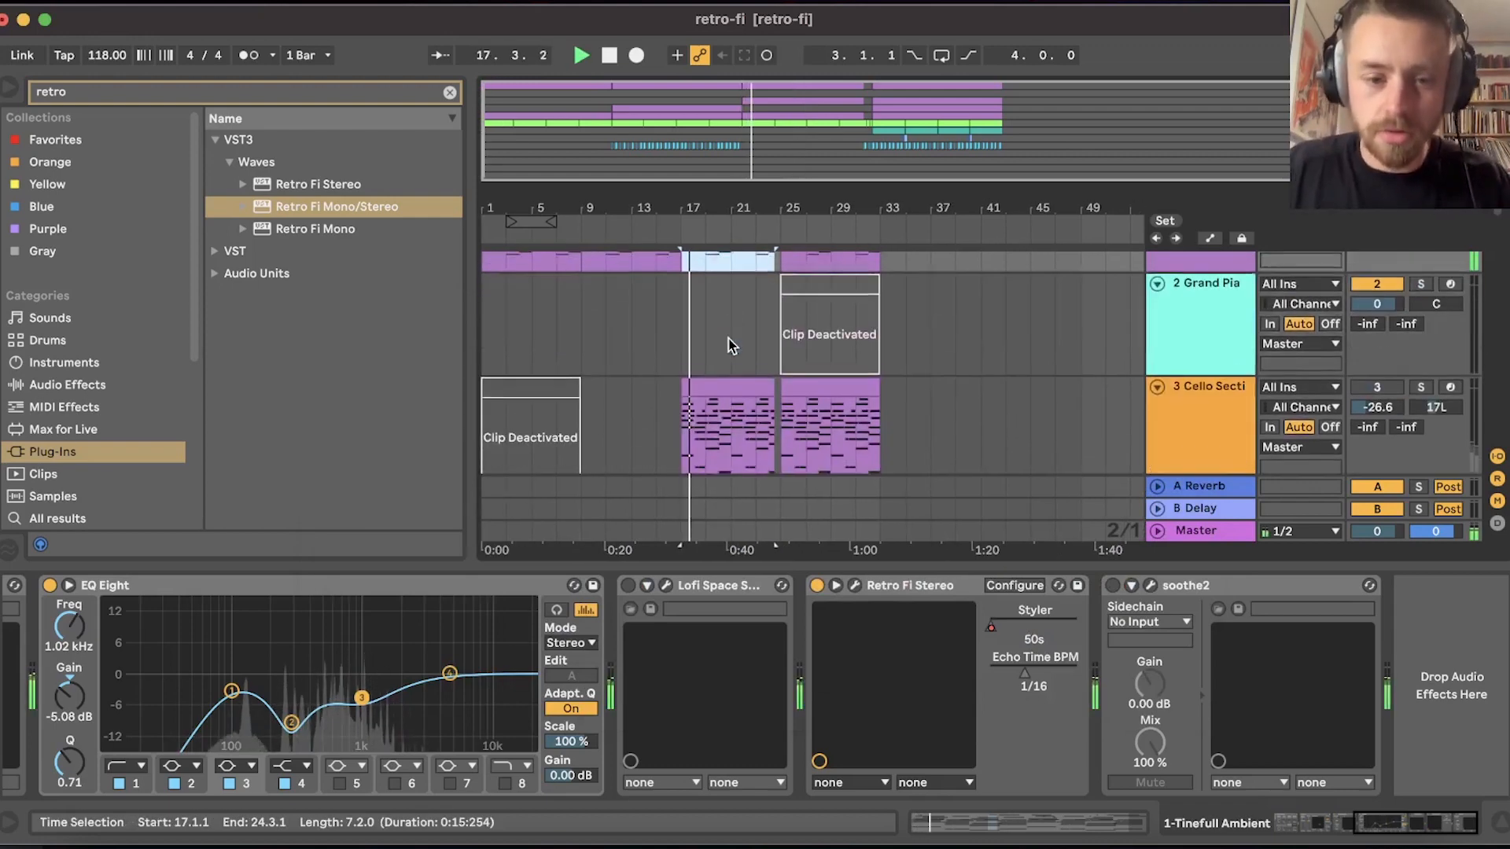
pyautogui.scroll(3, 730, 341)
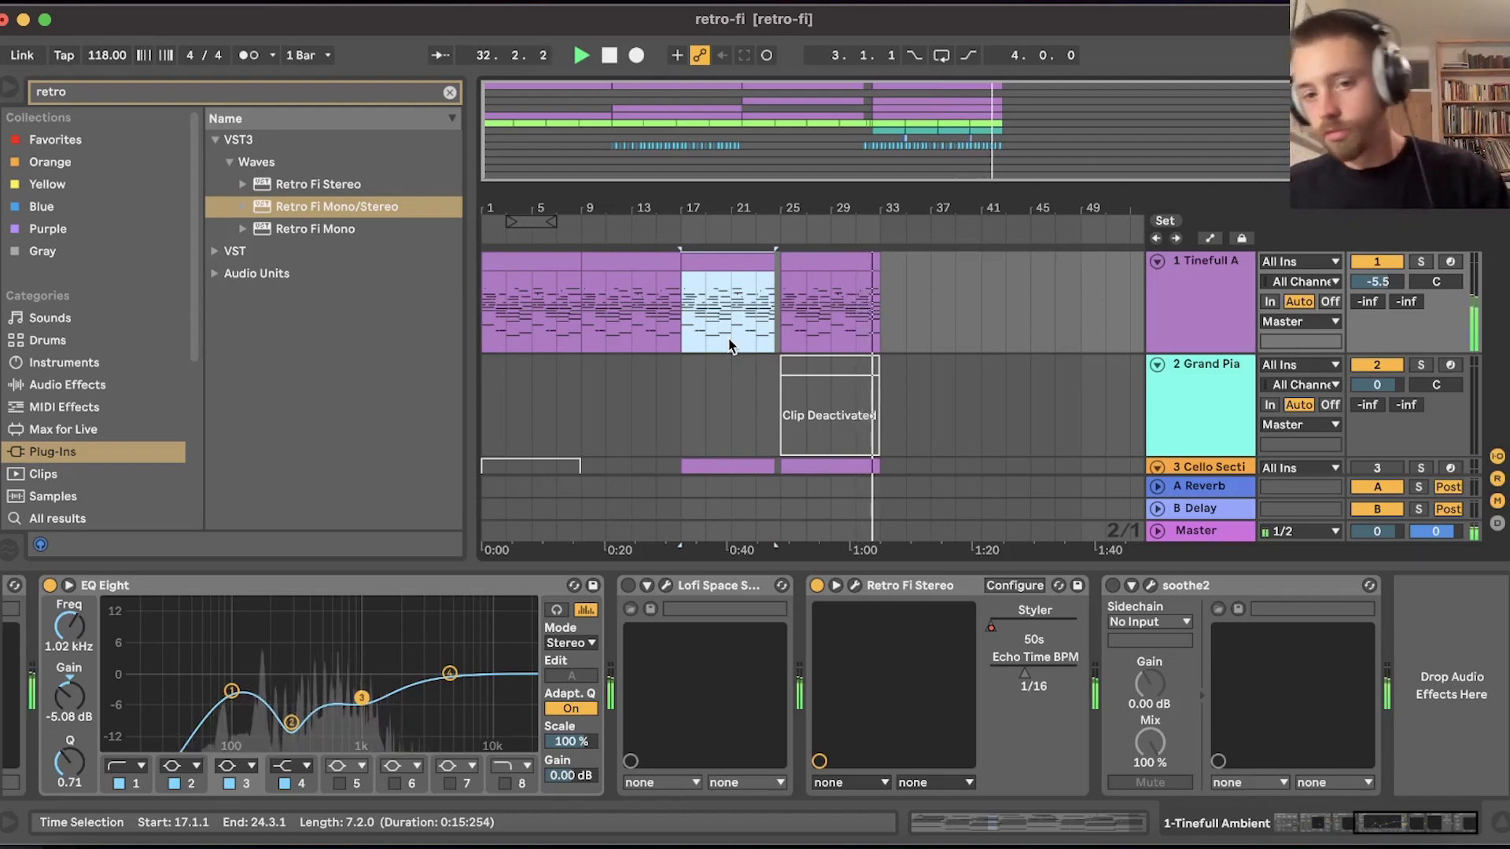
pyautogui.press('space')
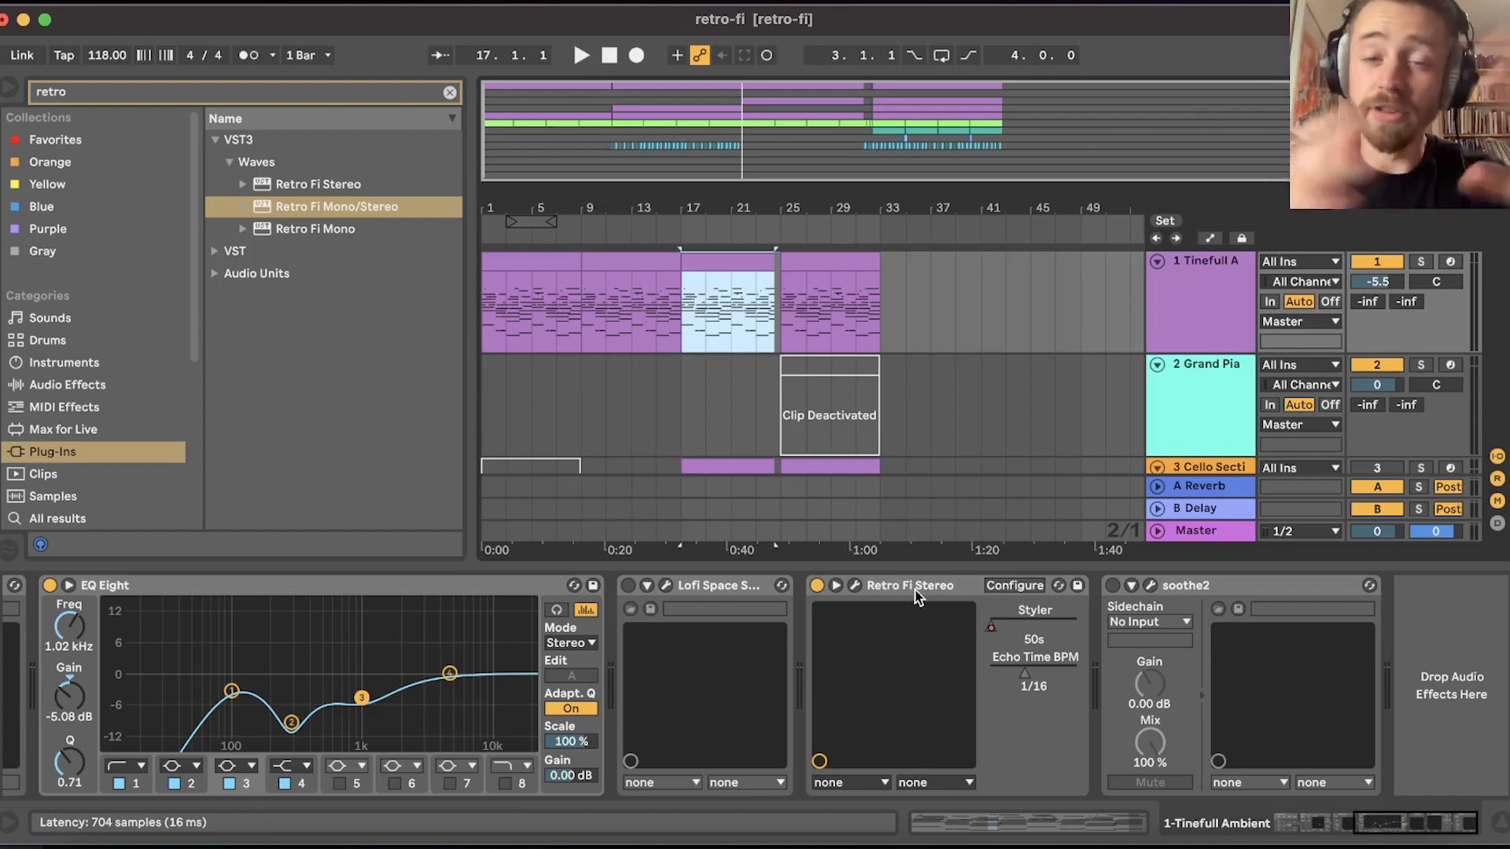
# Open and close the Retro Fi window on the Tinefull Ambient track, and look over the cello and hip-hop tracks below.
pyautogui.click(855, 585)
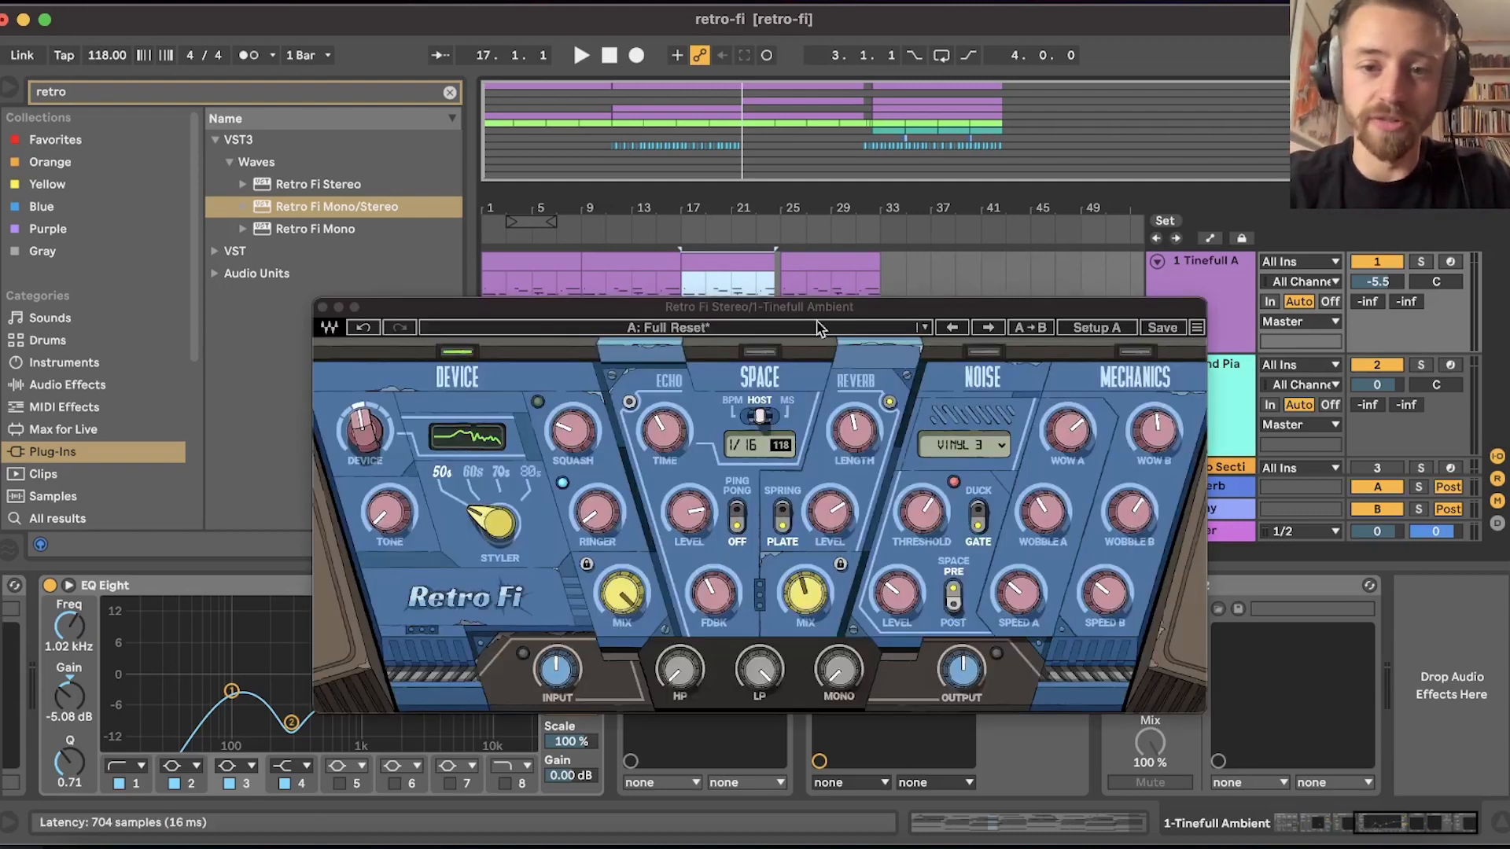
pyautogui.click(775, 315)
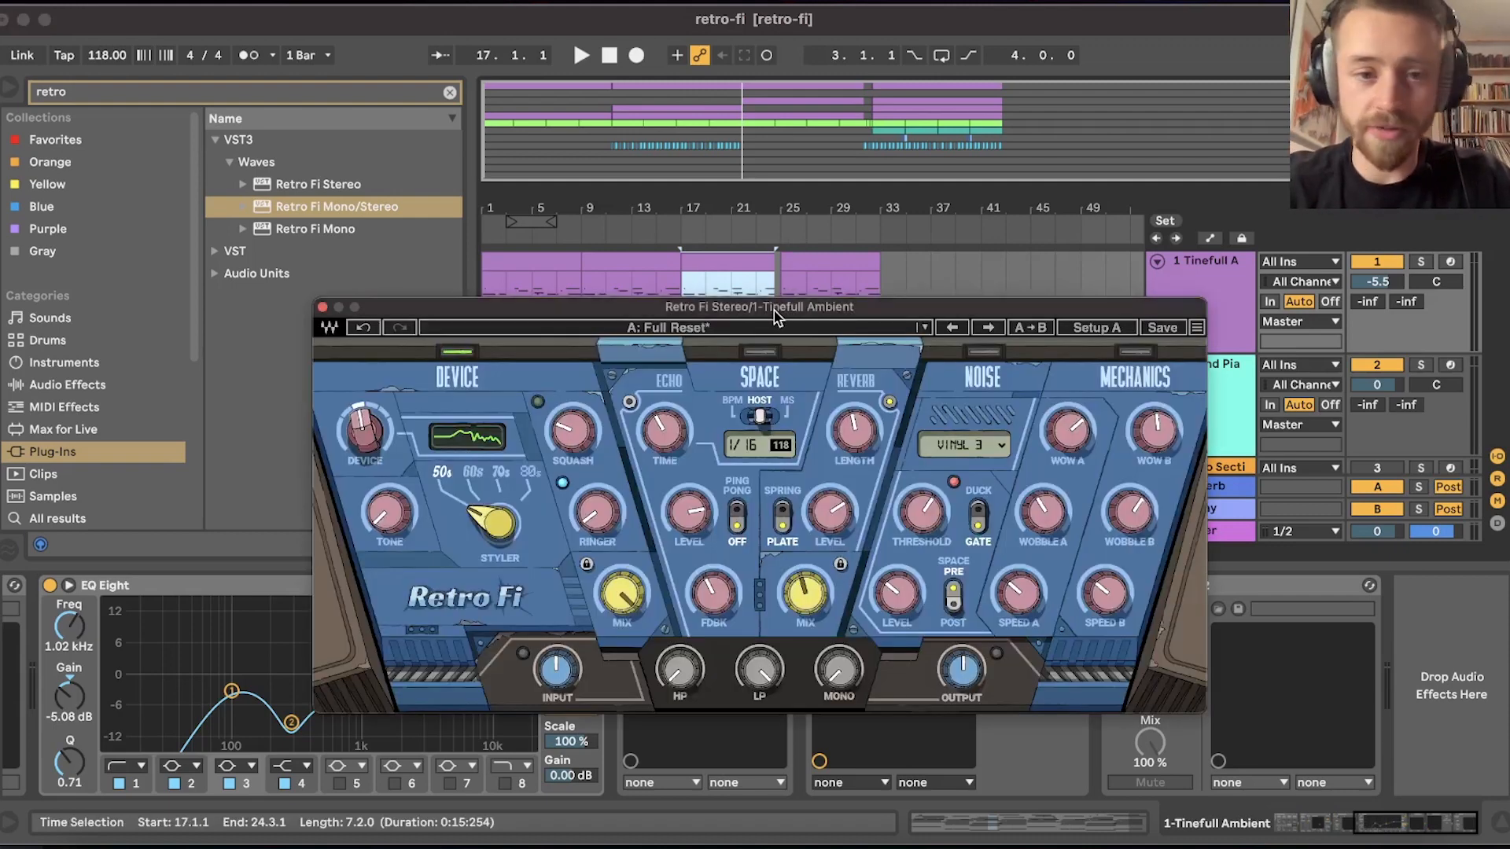
pyautogui.click(323, 308)
pyautogui.scroll(-5, 739, 380)
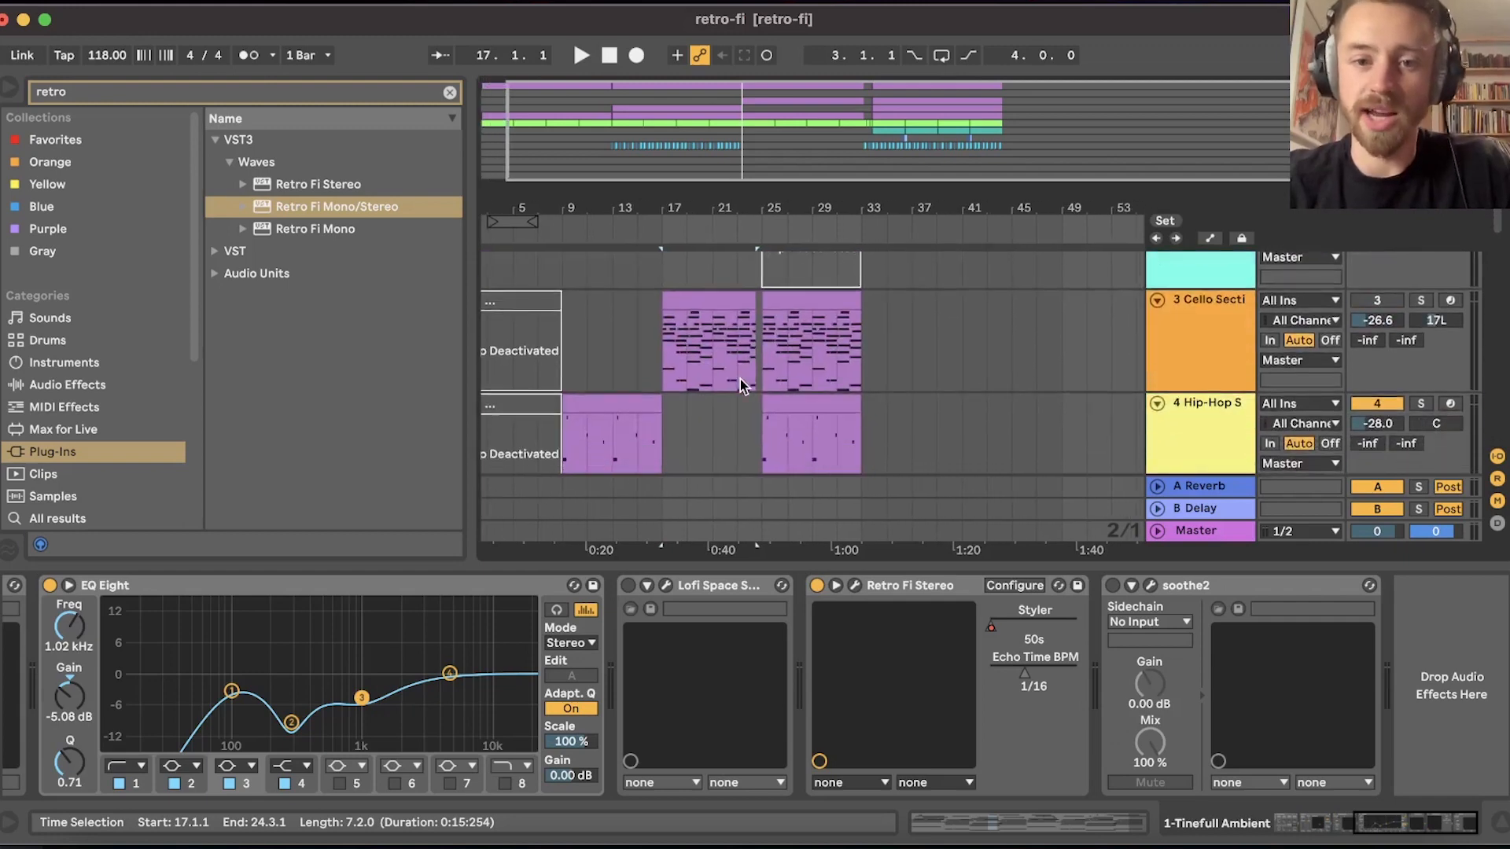
pyautogui.scroll(-5, 739, 379)
pyautogui.scroll(10, 739, 379)
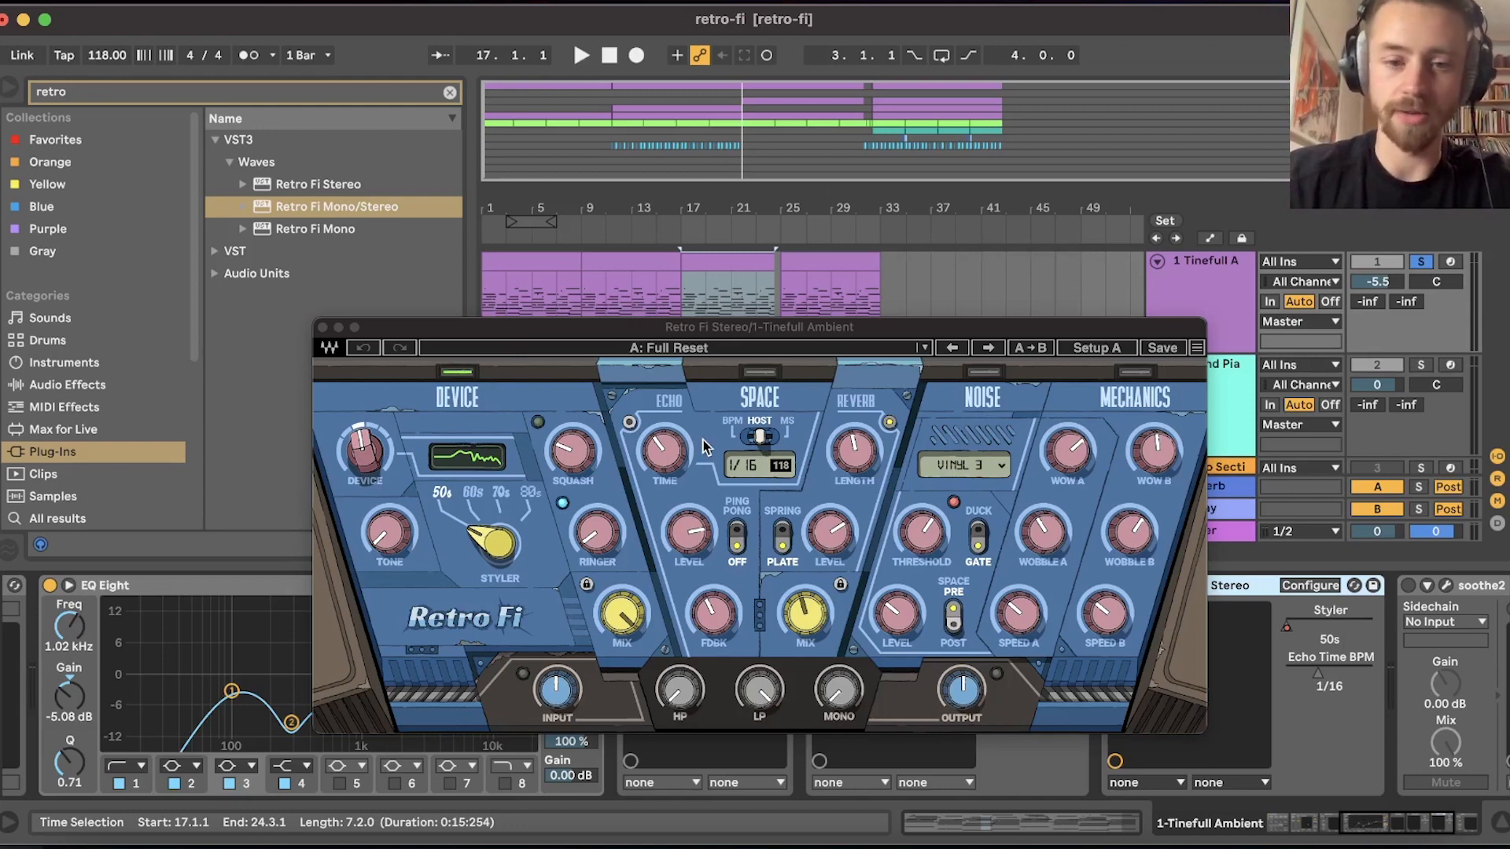
# Switch Retro Fi's Device section off and back on.
pyautogui.click(669, 329)
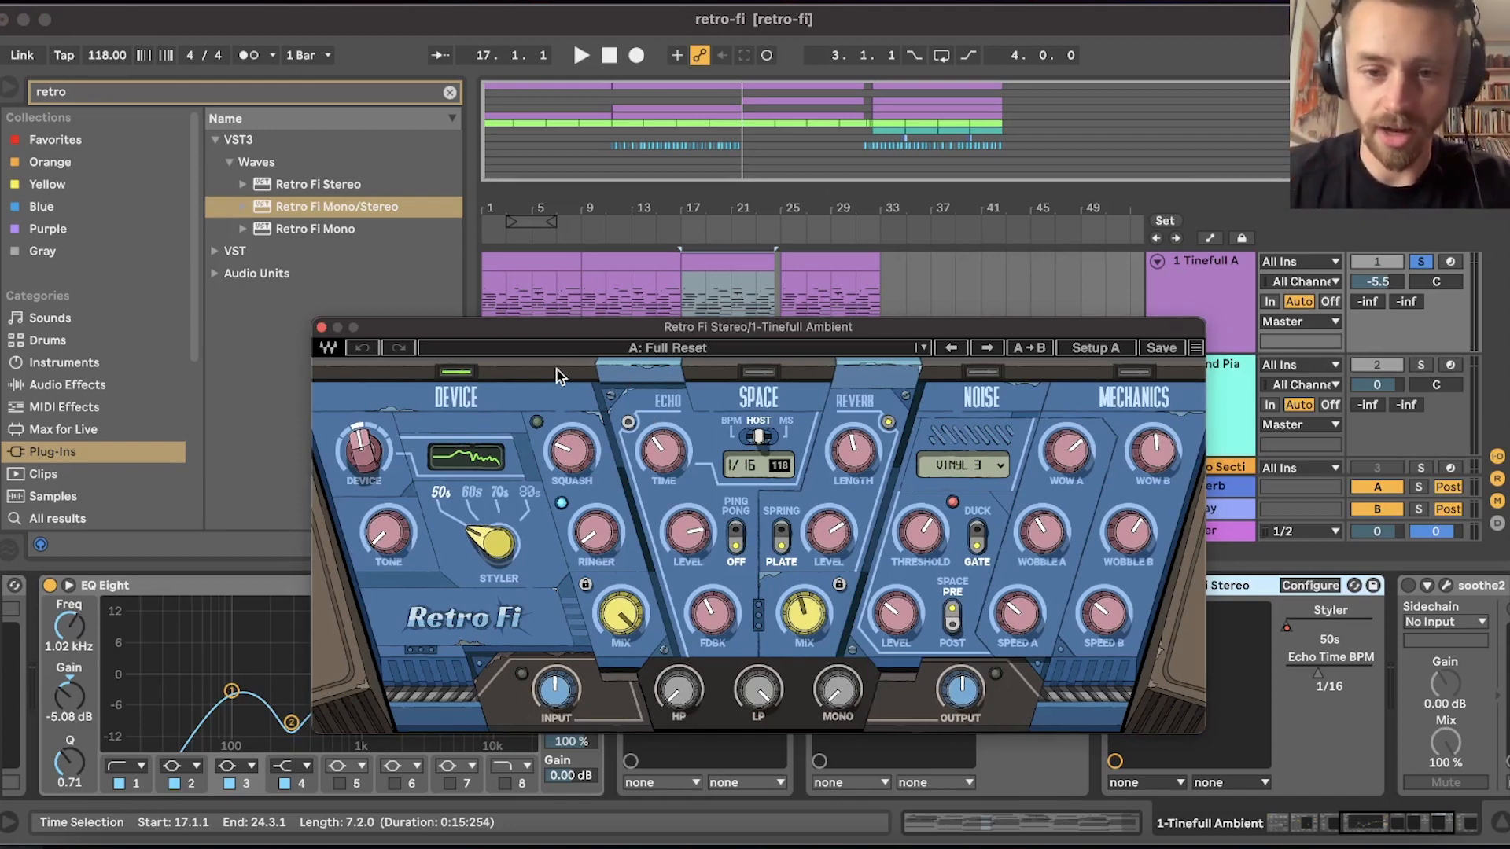
pyautogui.click(457, 373)
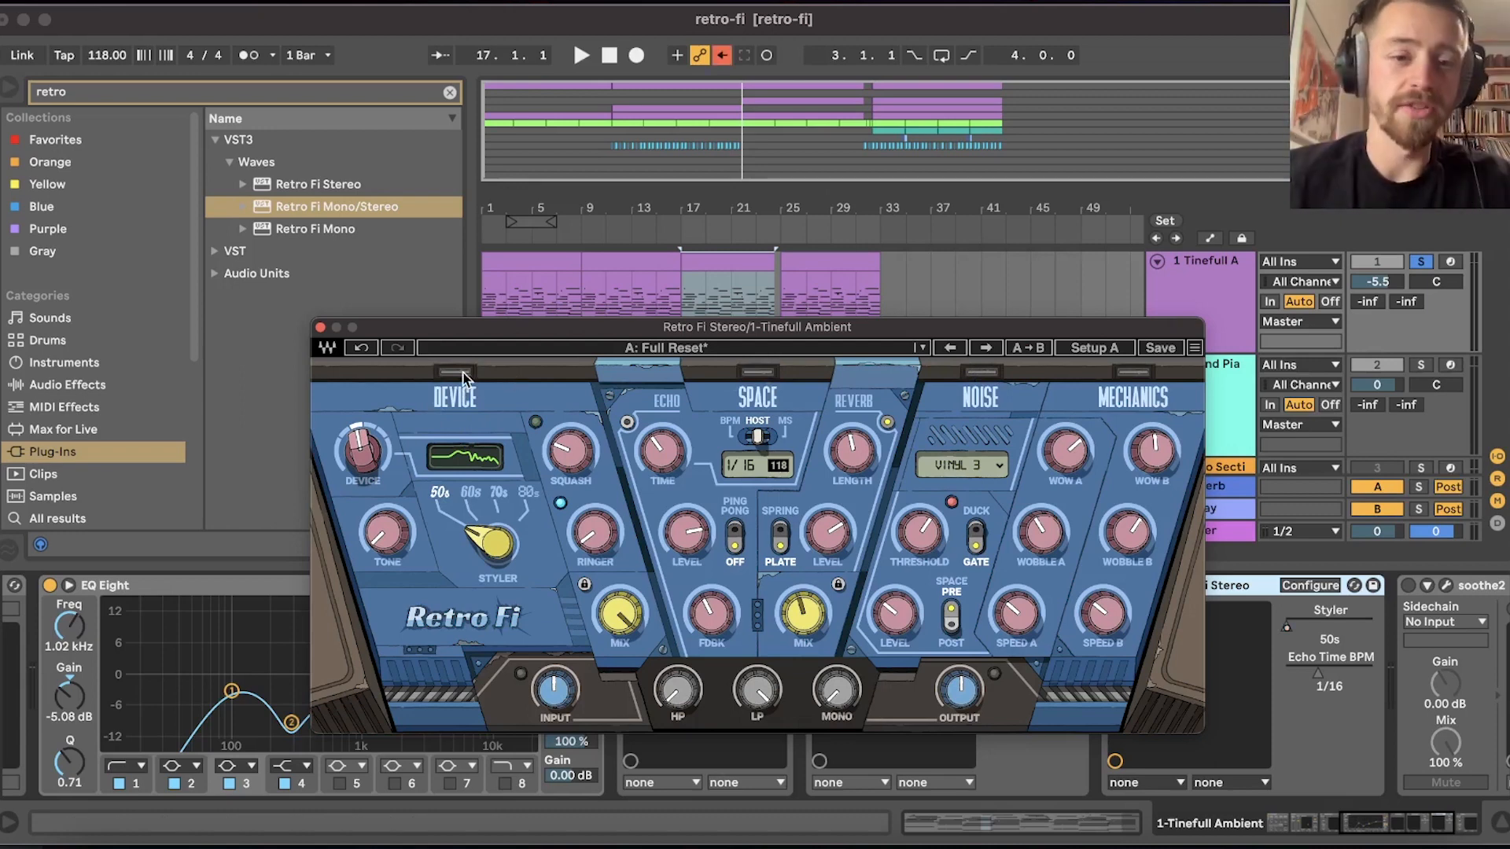
pyautogui.click(464, 379)
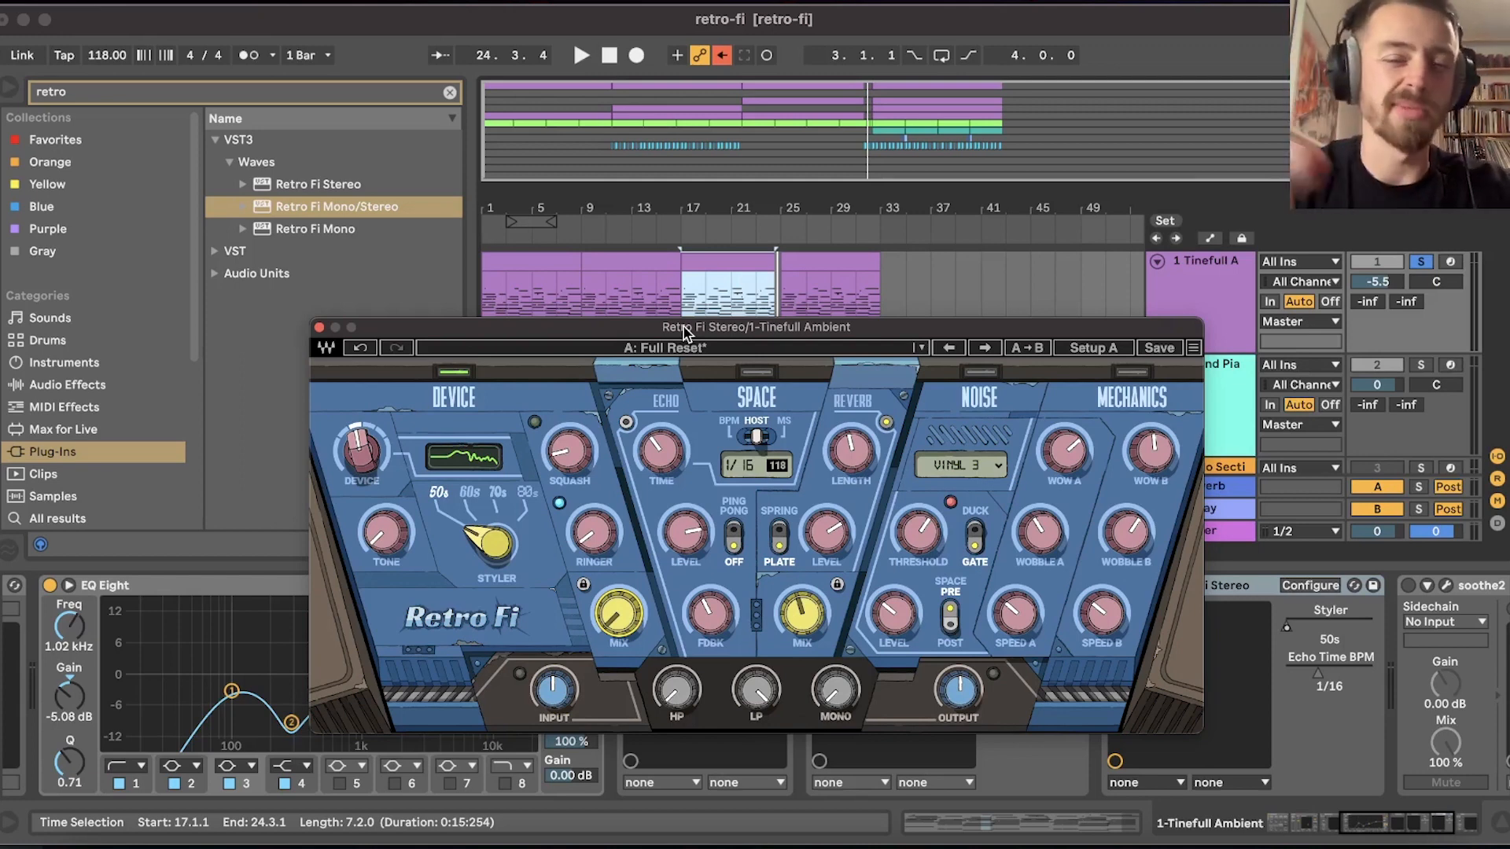
# Play the Tinefull Ambient clip at bar 17, raise the Device section's Mix to about 70%, and stop playback.
pyautogui.click(720, 258)
pyautogui.press('space')
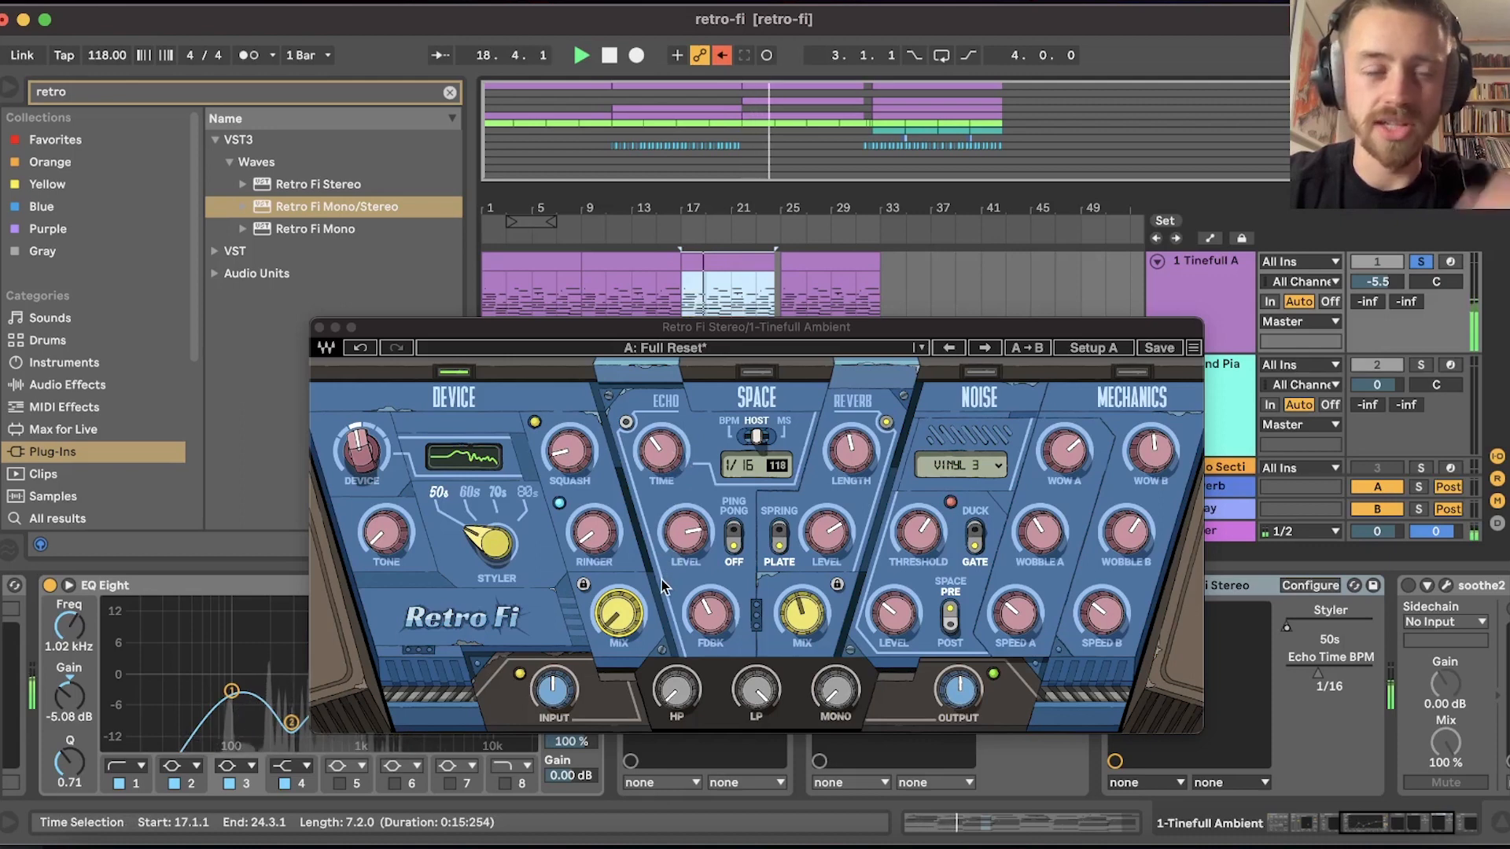
pyautogui.moveTo(622, 621)
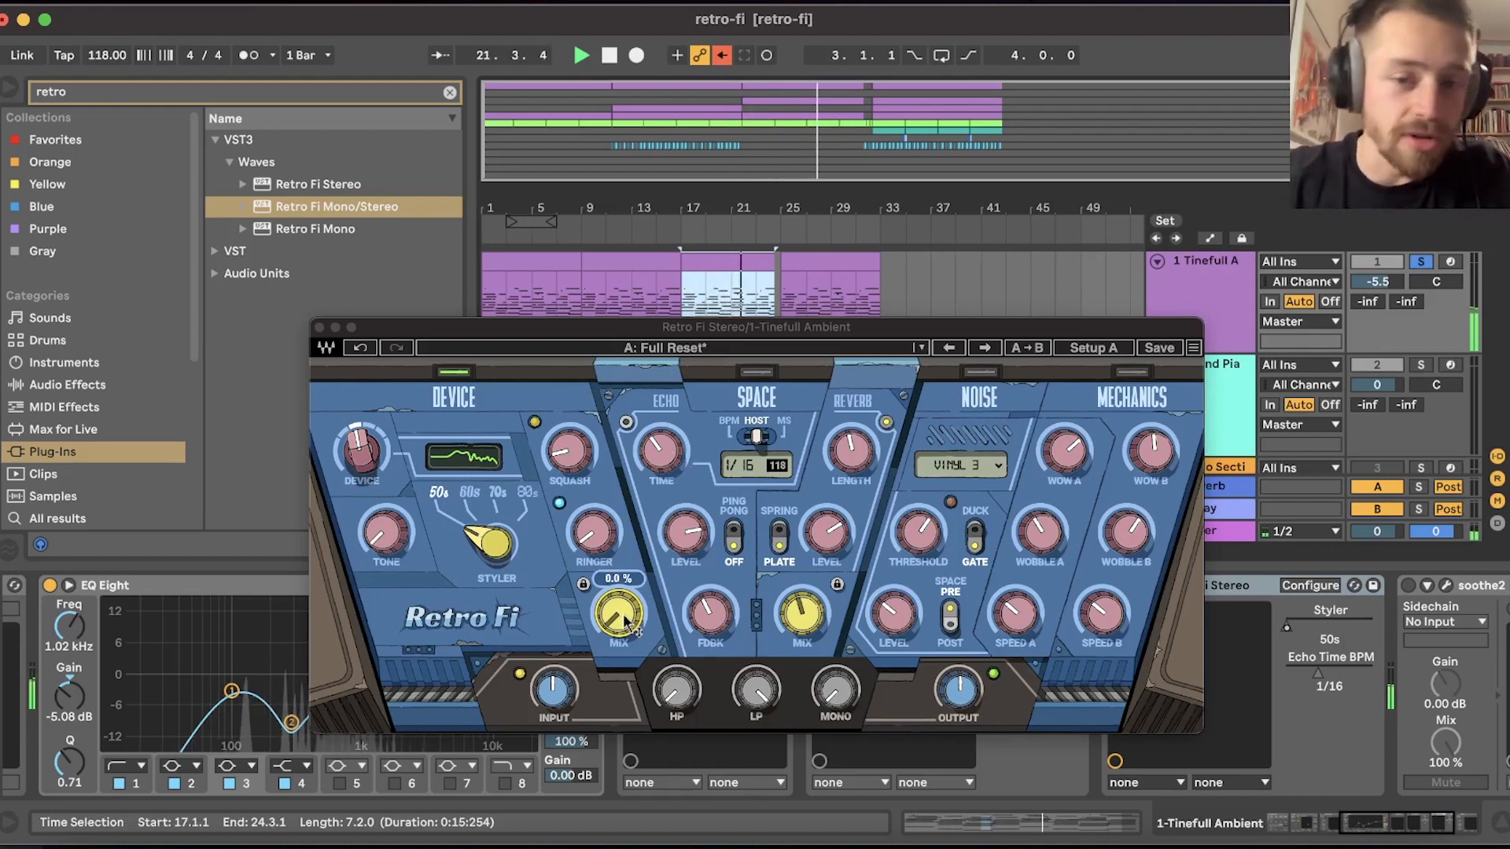
pyautogui.moveTo(625, 621); pyautogui.dragTo(626, 571)
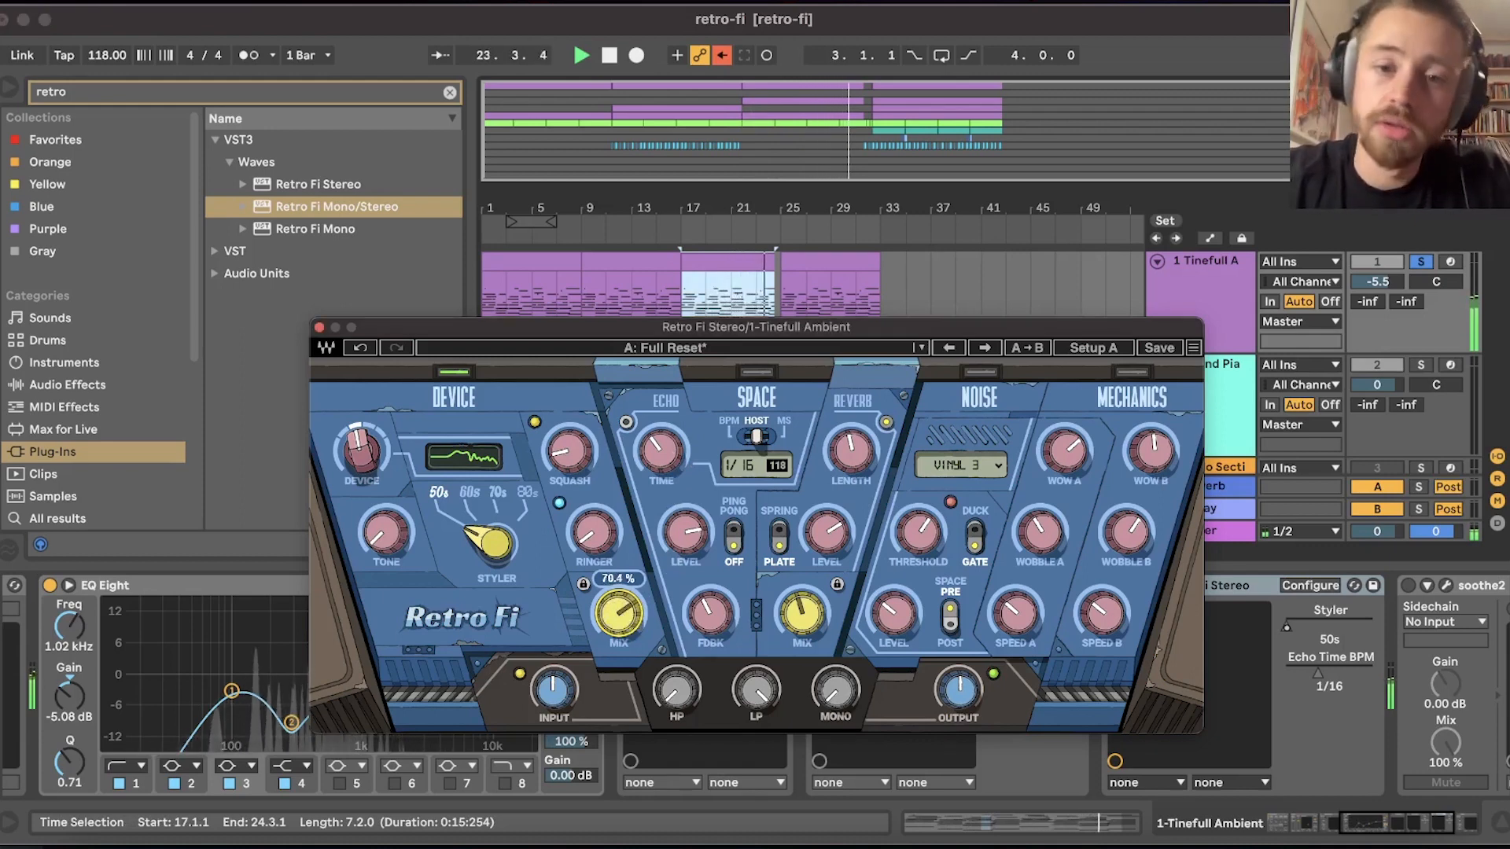
pyautogui.press('space')
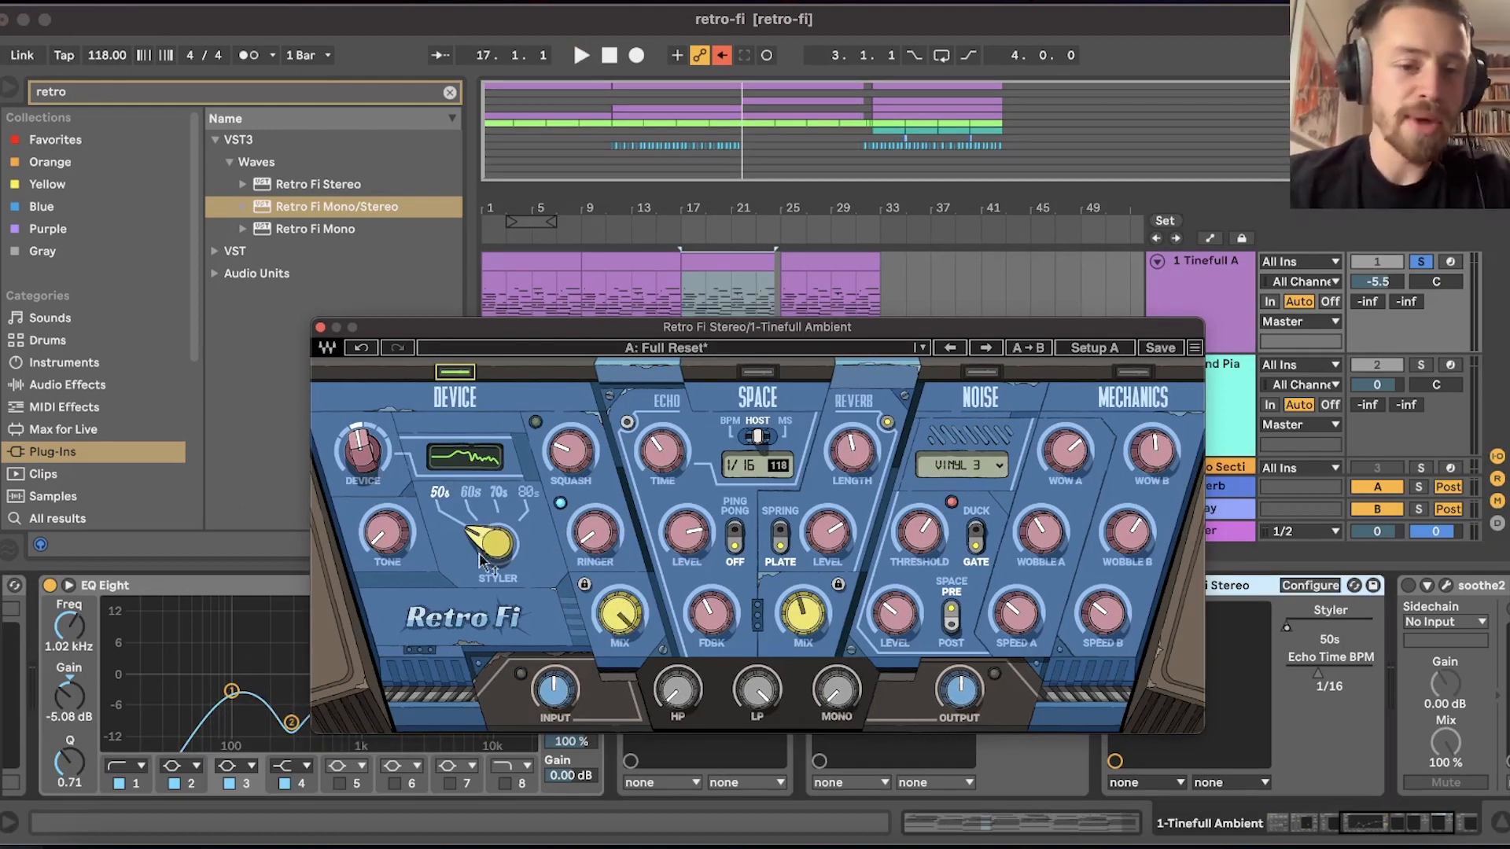
# Audition the 70s Styler mode in Retro Fi during playback, and return the Styler to 50s.
pyautogui.moveTo(480, 560)
pyautogui.mouseDown()
pyautogui.moveTo(481, 519)
pyautogui.moveTo(481, 560)
pyautogui.mouseUp()
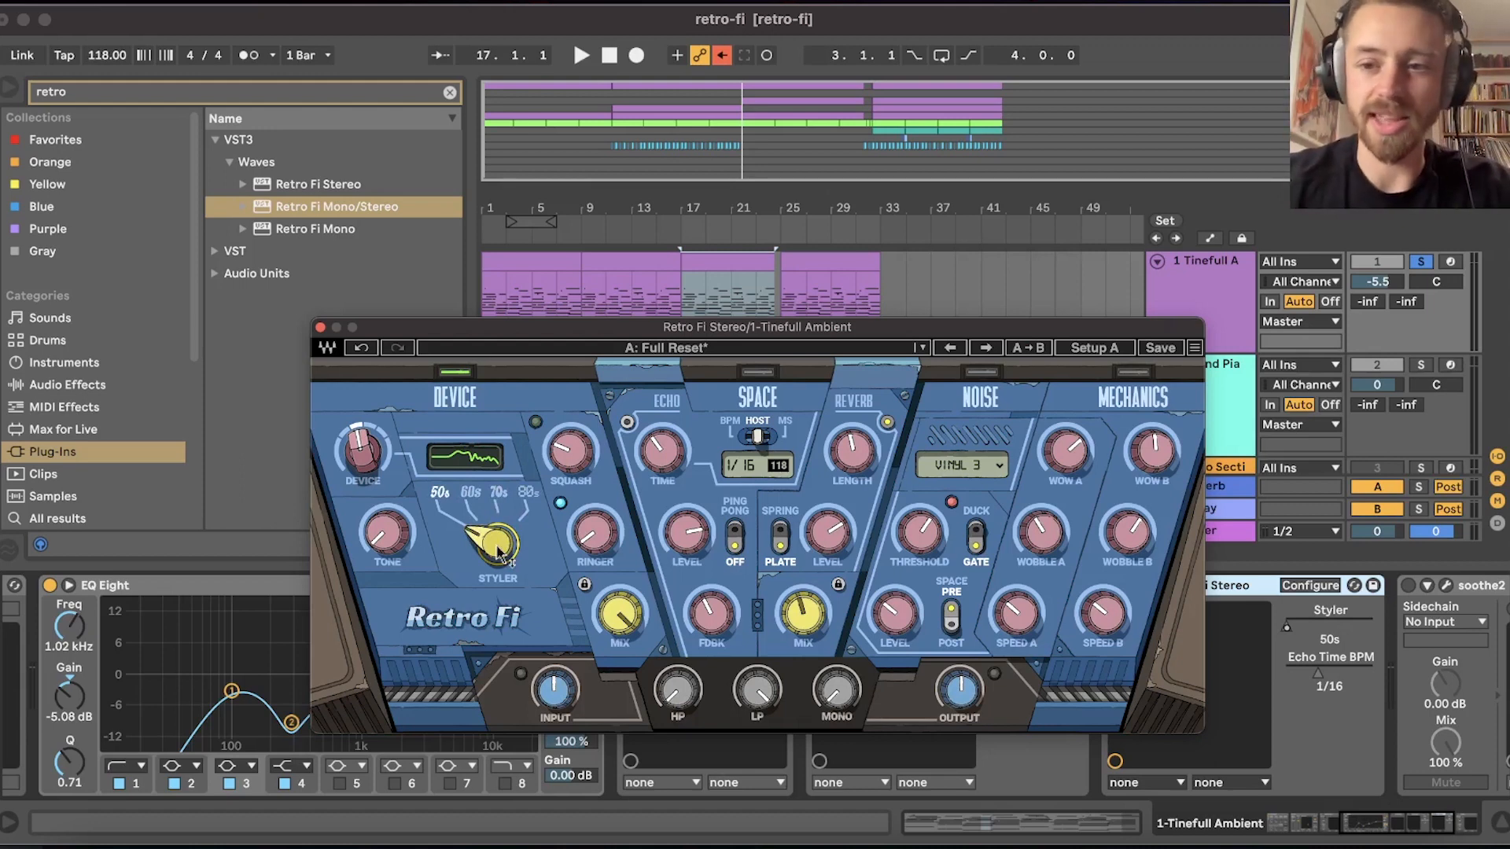
pyautogui.press('space')
pyautogui.moveTo(497, 550); pyautogui.dragTo(497, 534)
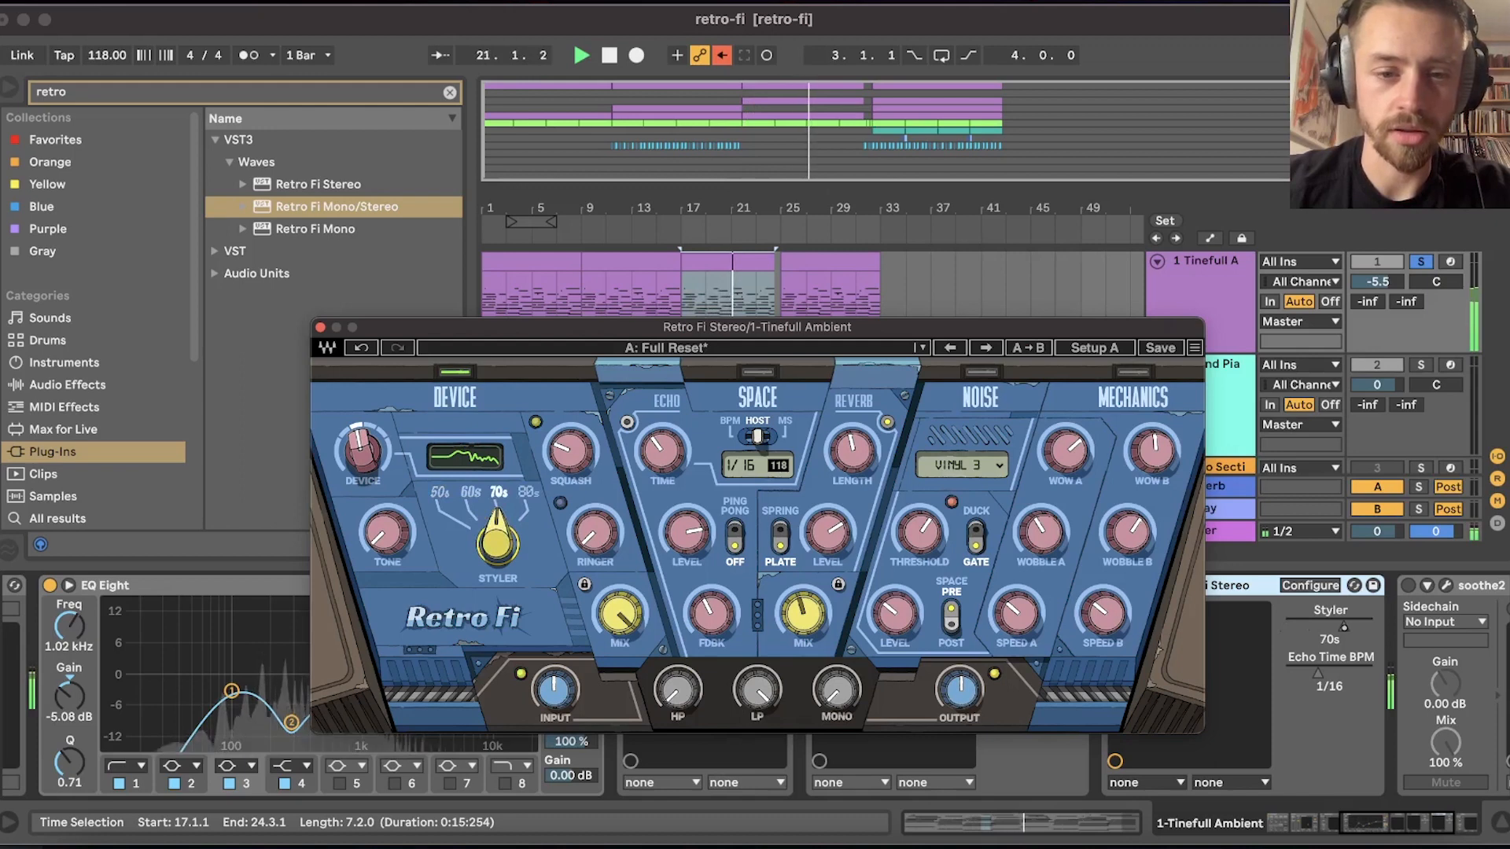
pyautogui.moveTo(497, 535); pyautogui.dragTo(497, 550)
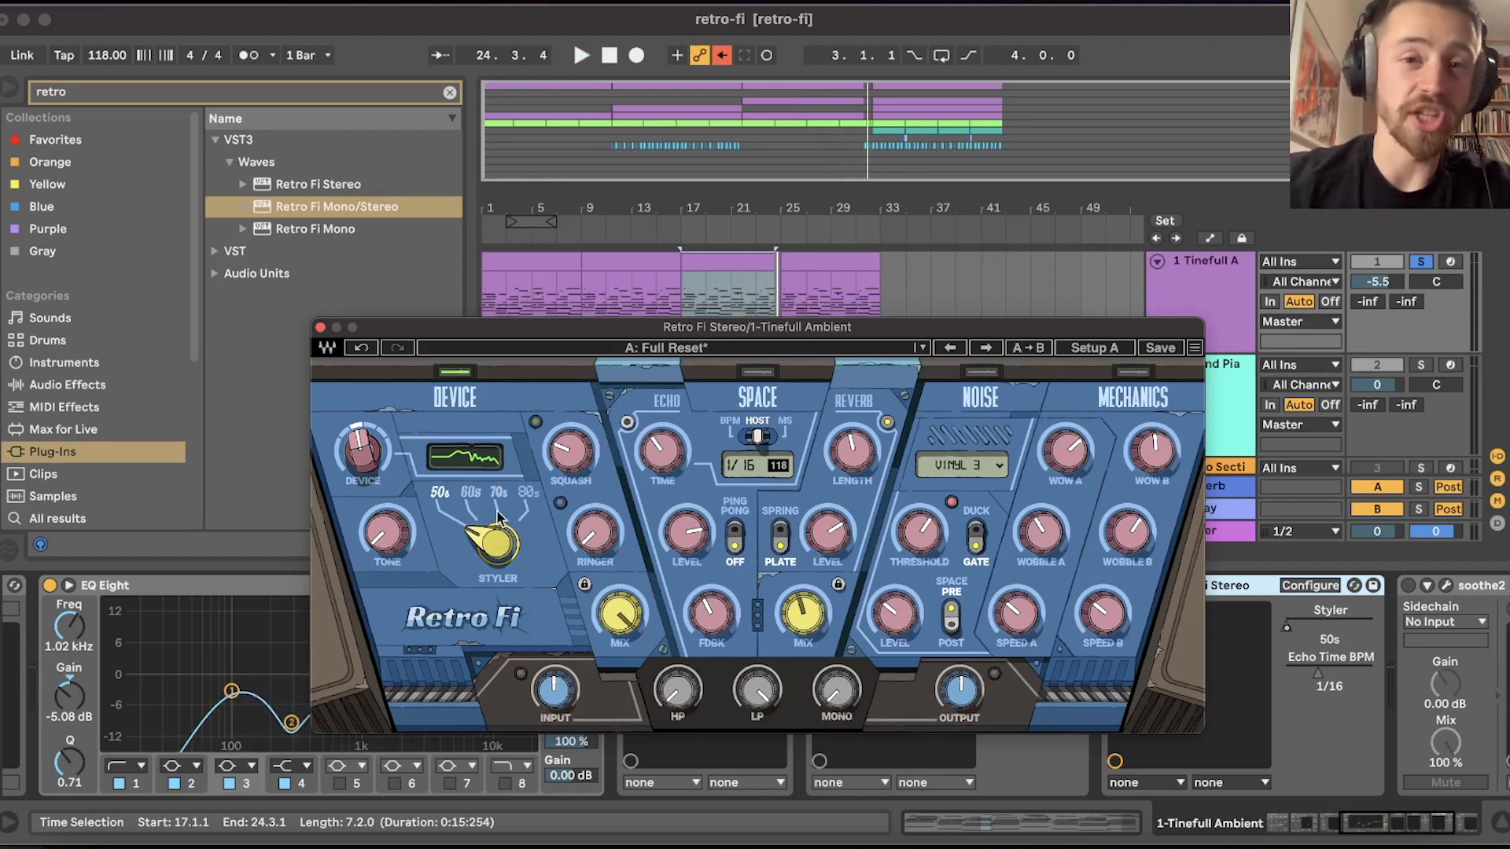
# Turn the Device knob to the flat-response setting and audition the Styler modes during playback, ending on 50s.
pyautogui.click(362, 449)
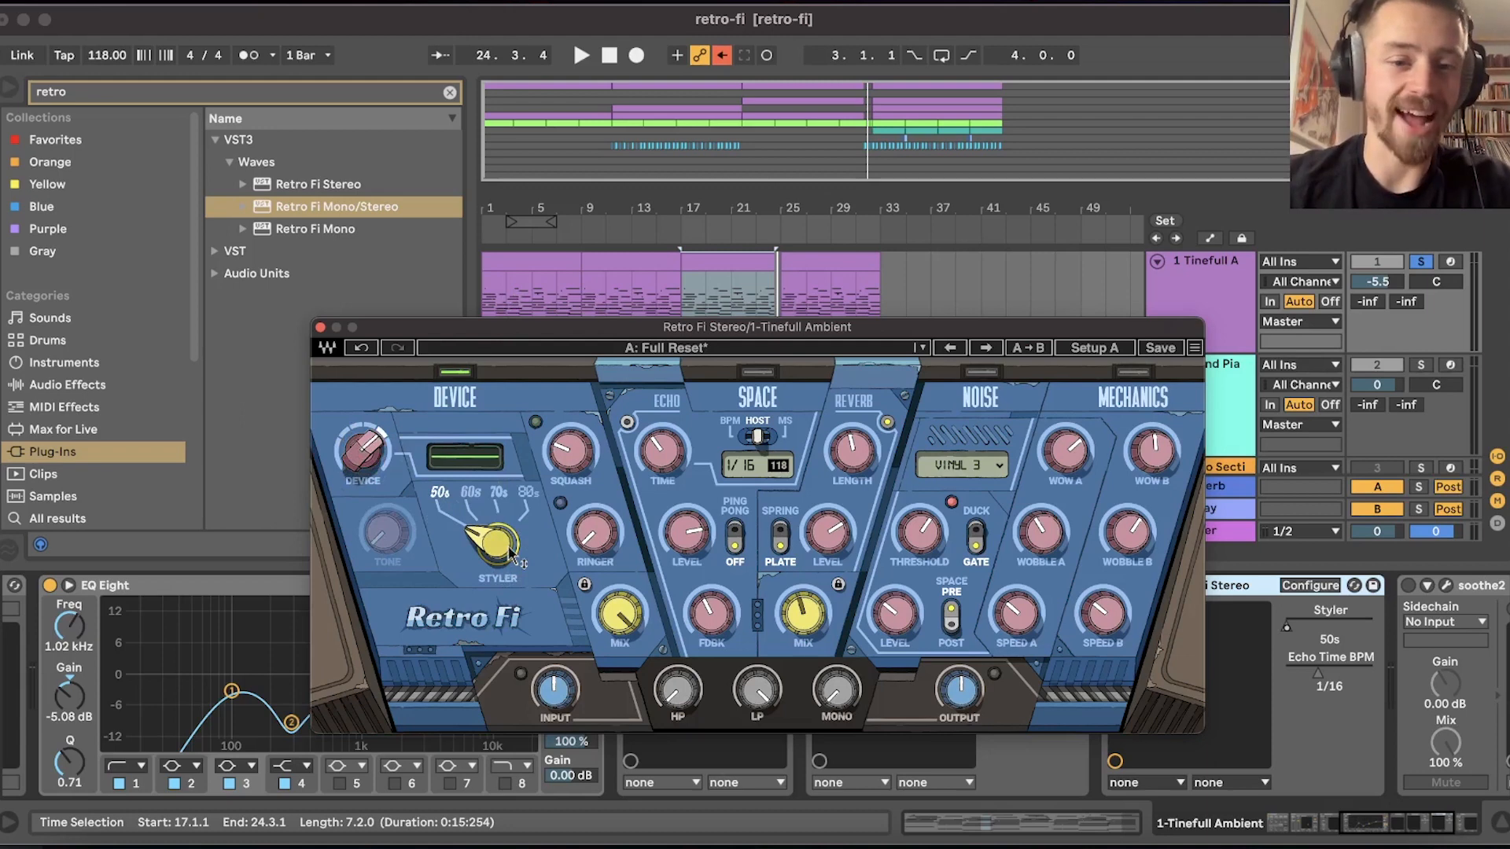
pyautogui.press('space')
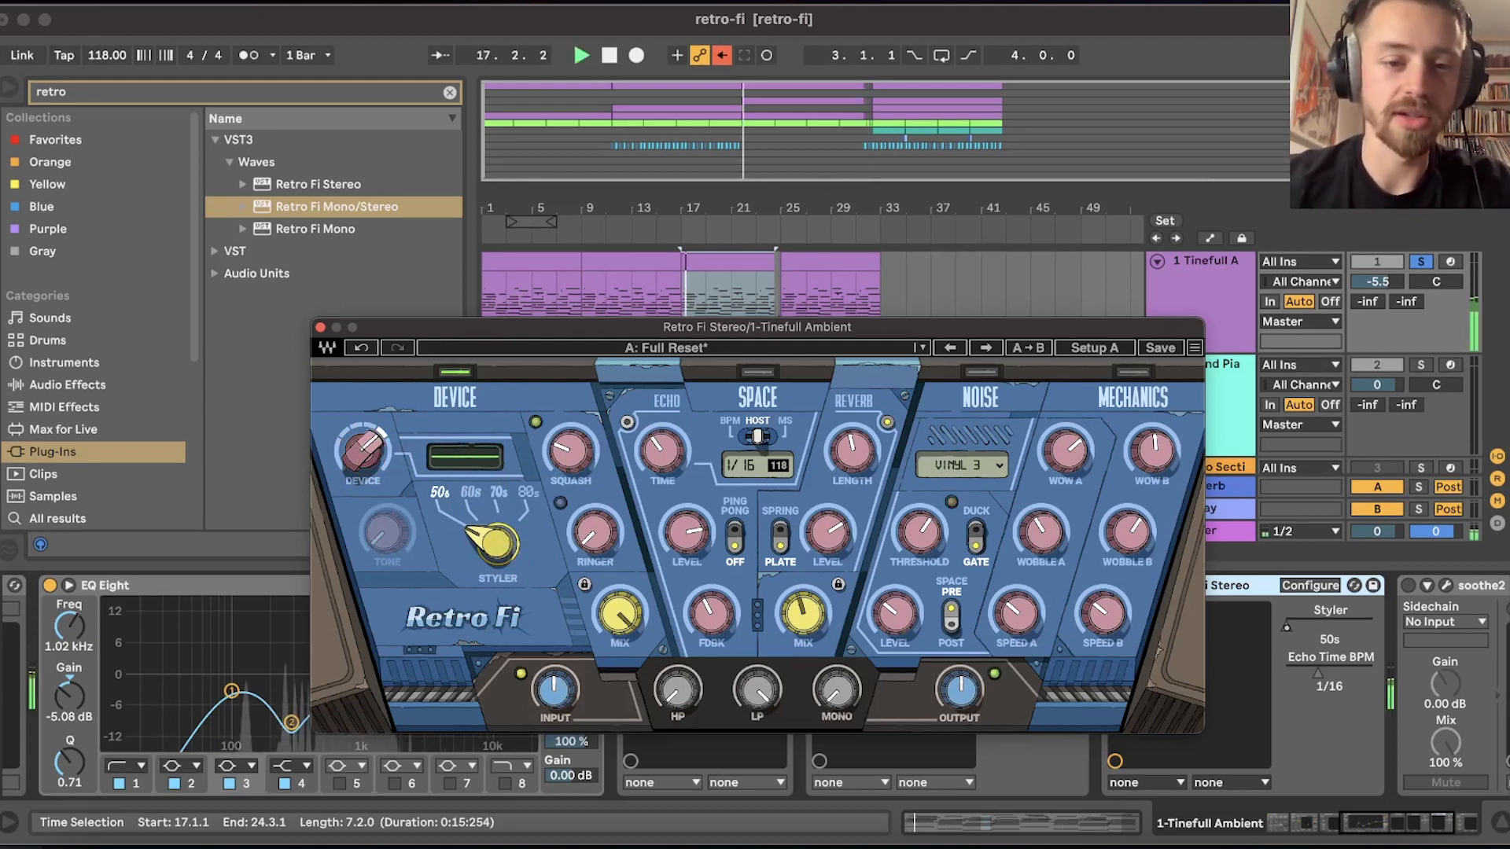
pyautogui.moveTo(511, 542)
pyautogui.mouseDown()
pyautogui.moveTo(481, 512)
pyautogui.moveTo(498, 548)
pyautogui.mouseUp()
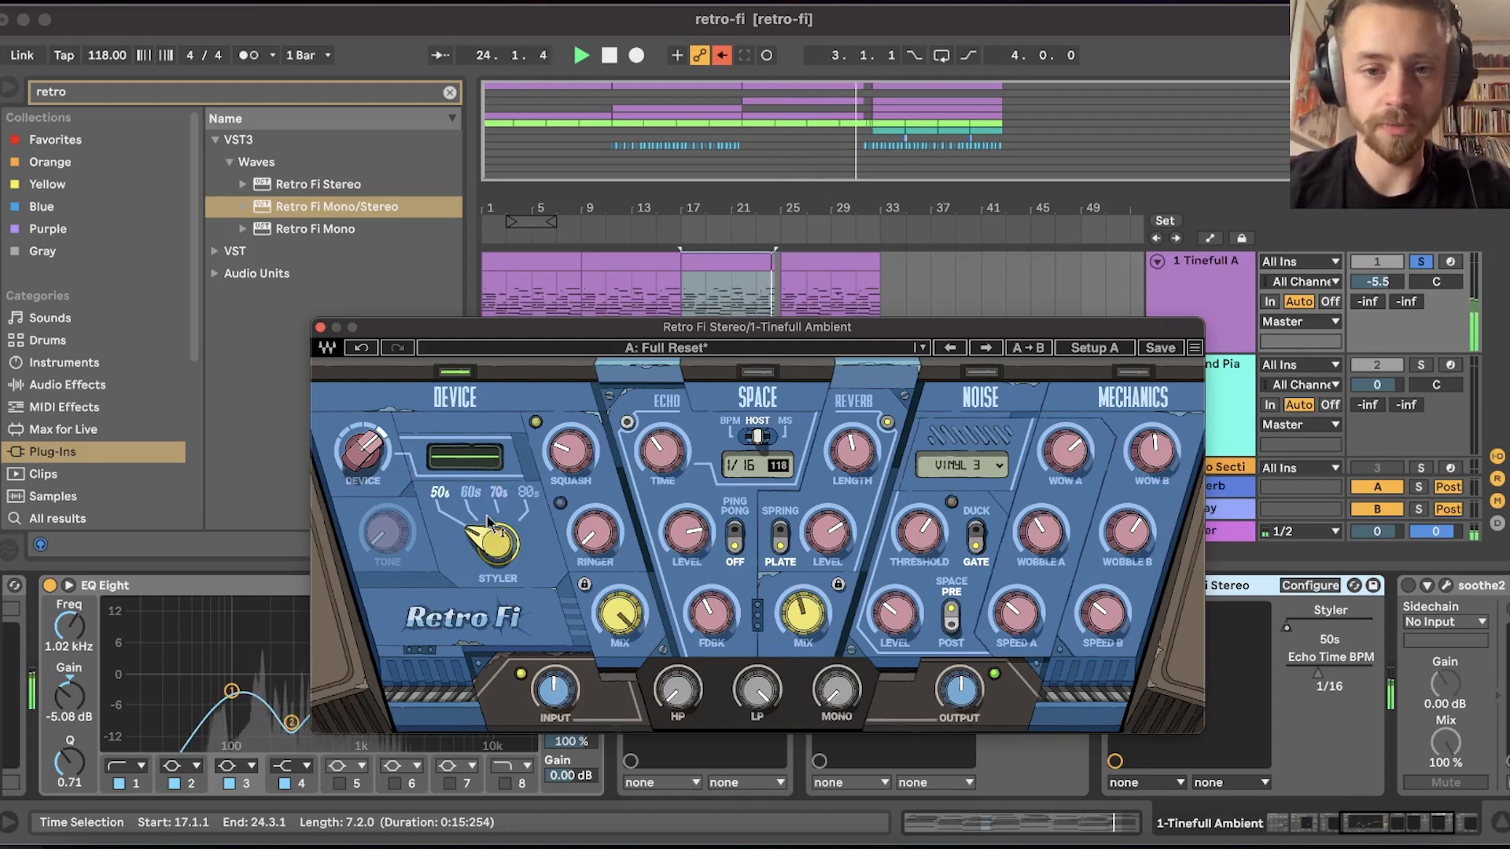
# Audition several Device knob positions with different Tone amounts during playback, returning Tone to minimum and Device to its near-centre position.
pyautogui.moveTo(365, 452); pyautogui.dragTo(363, 461)
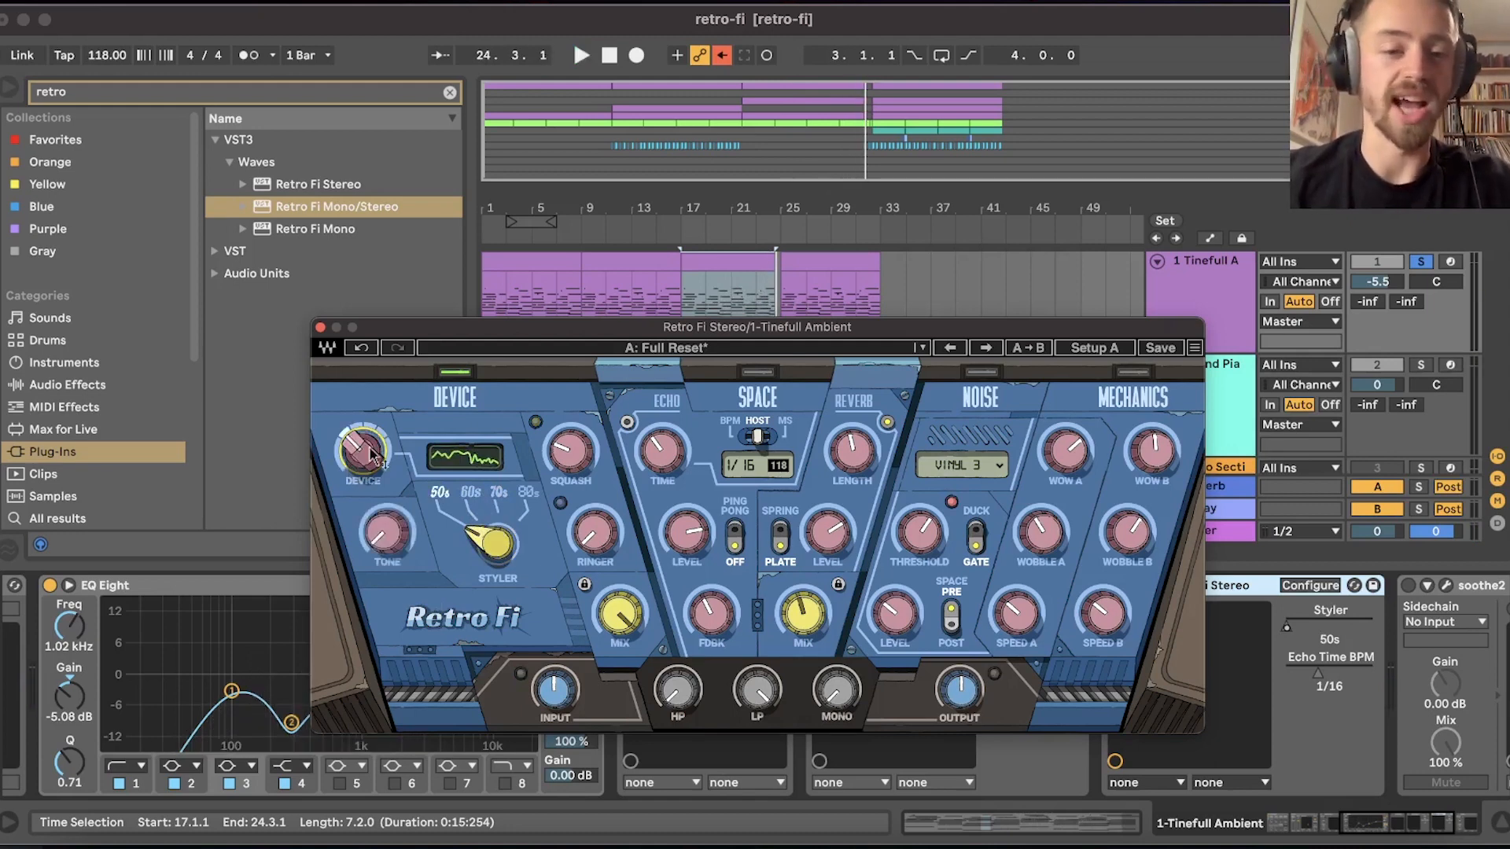
pyautogui.moveTo(397, 535)
pyautogui.mouseDown()
pyautogui.moveTo(398, 483)
pyautogui.moveTo(397, 509)
pyautogui.mouseUp()
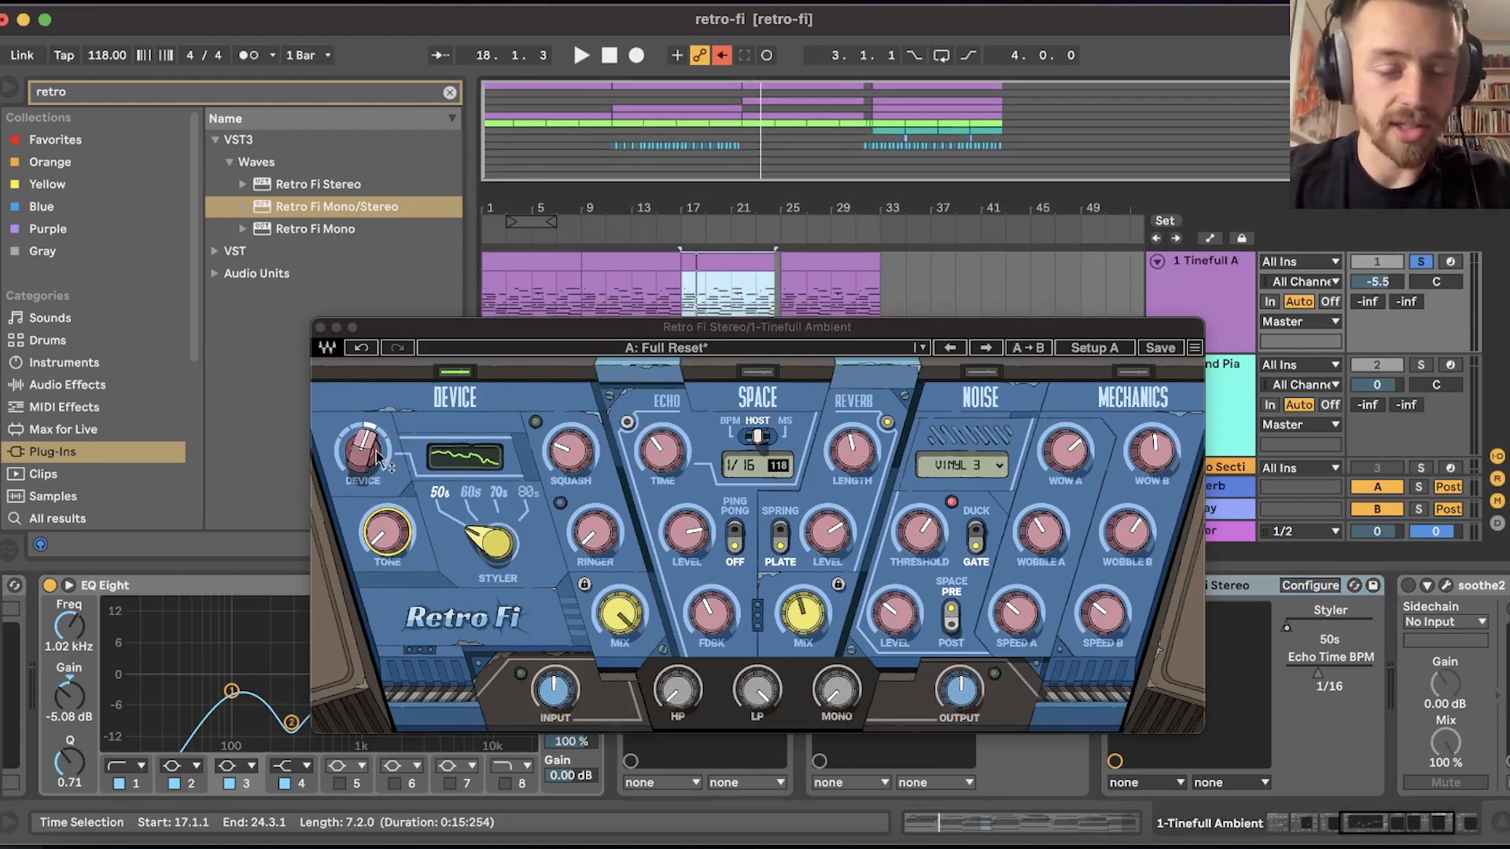
pyautogui.press('space')
pyautogui.moveTo(372, 452); pyautogui.dragTo(372, 475)
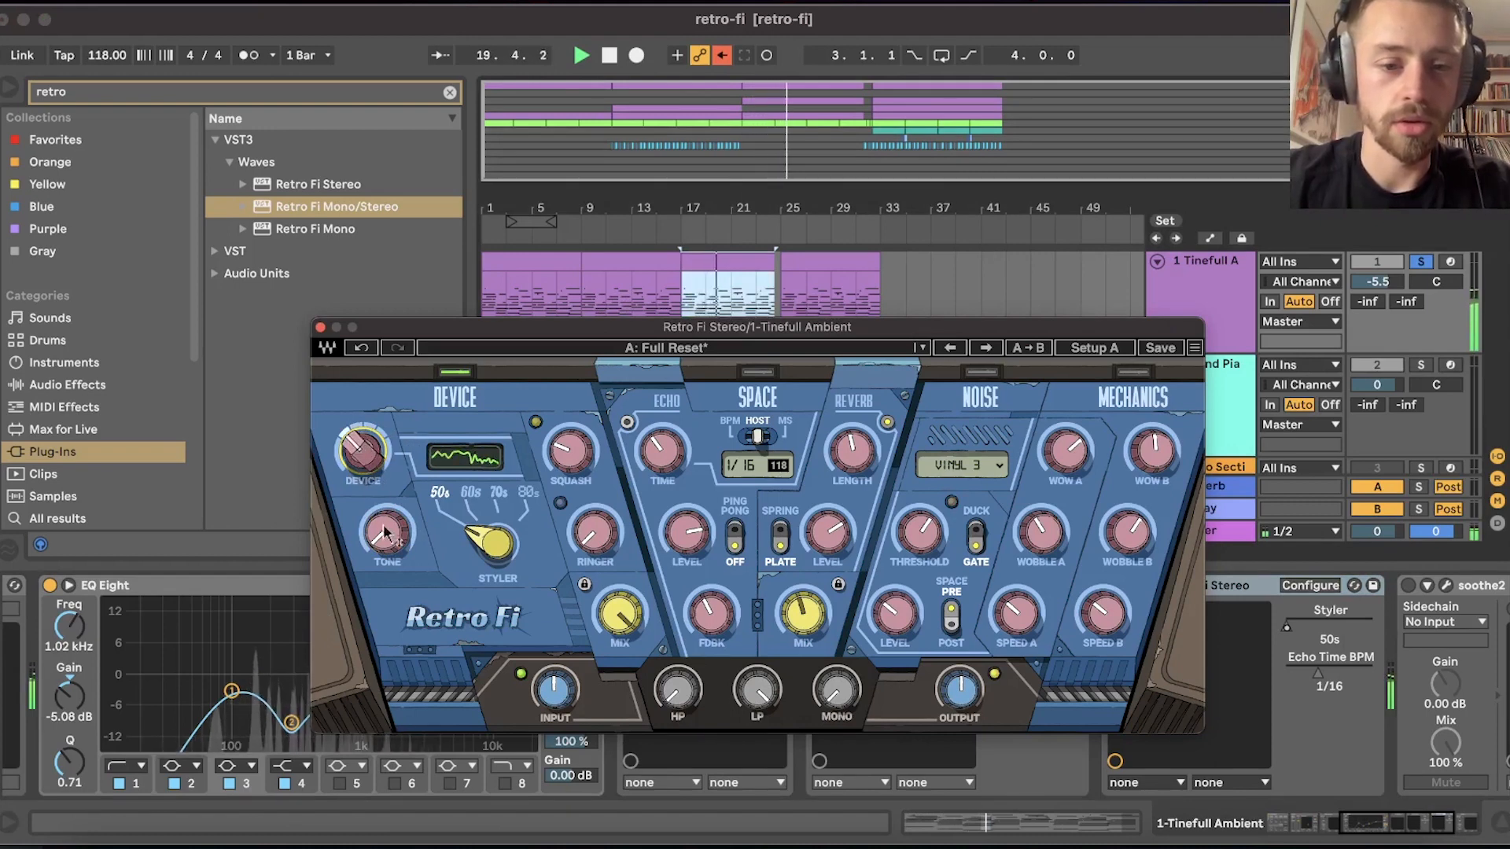
pyautogui.moveTo(386, 532); pyautogui.dragTo(365, 446)
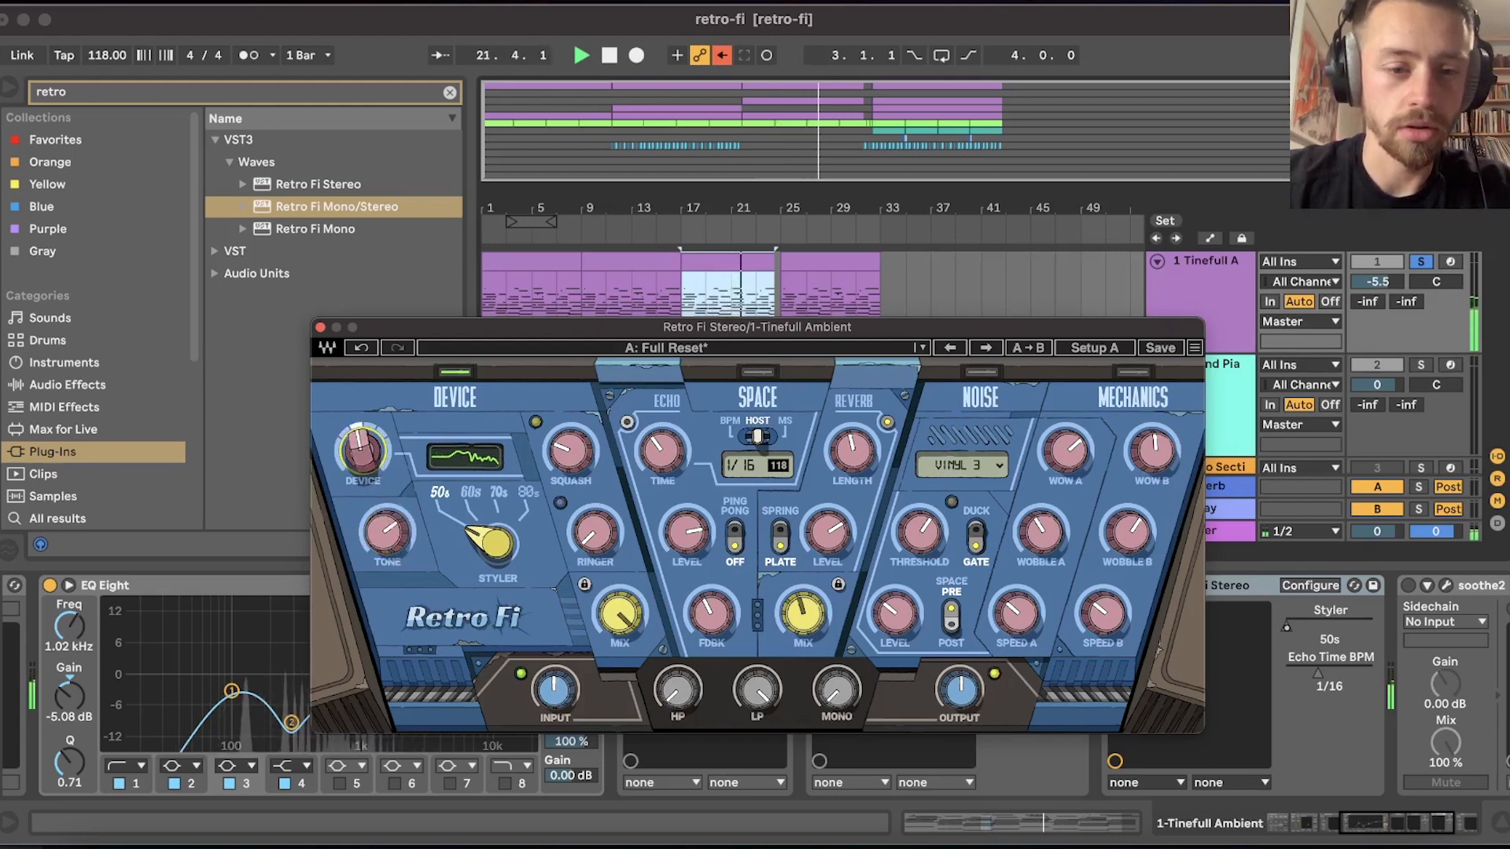
pyautogui.moveTo(385, 532); pyautogui.dragTo(385, 561)
pyautogui.moveTo(359, 454); pyautogui.dragTo(362, 437)
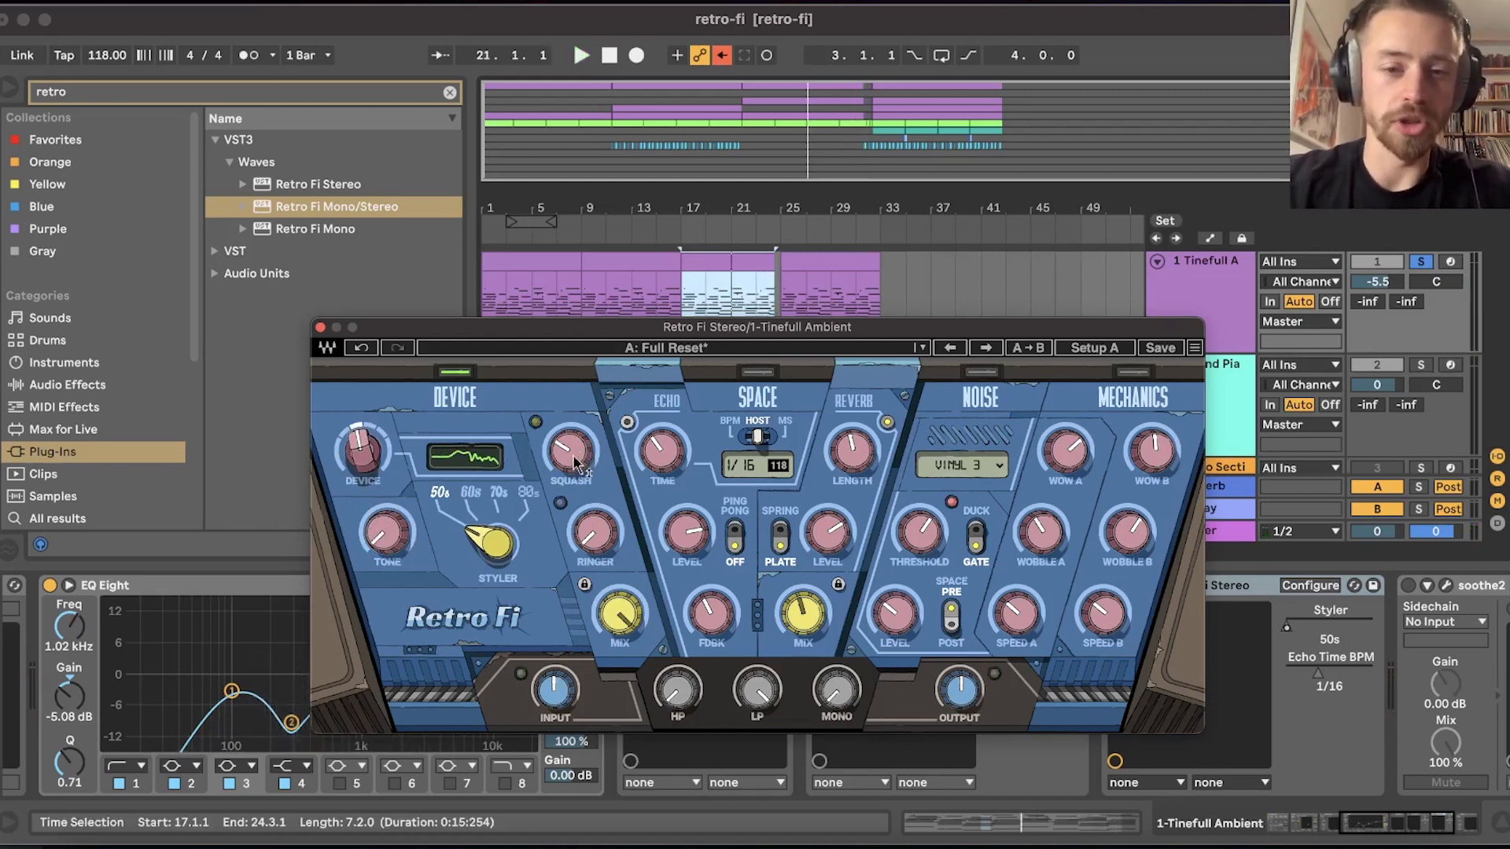
# Set the Device section's Squash to -7.68 while playing the clip.
pyautogui.moveTo(577, 463); pyautogui.dragTo(575, 455)
pyautogui.press('space')
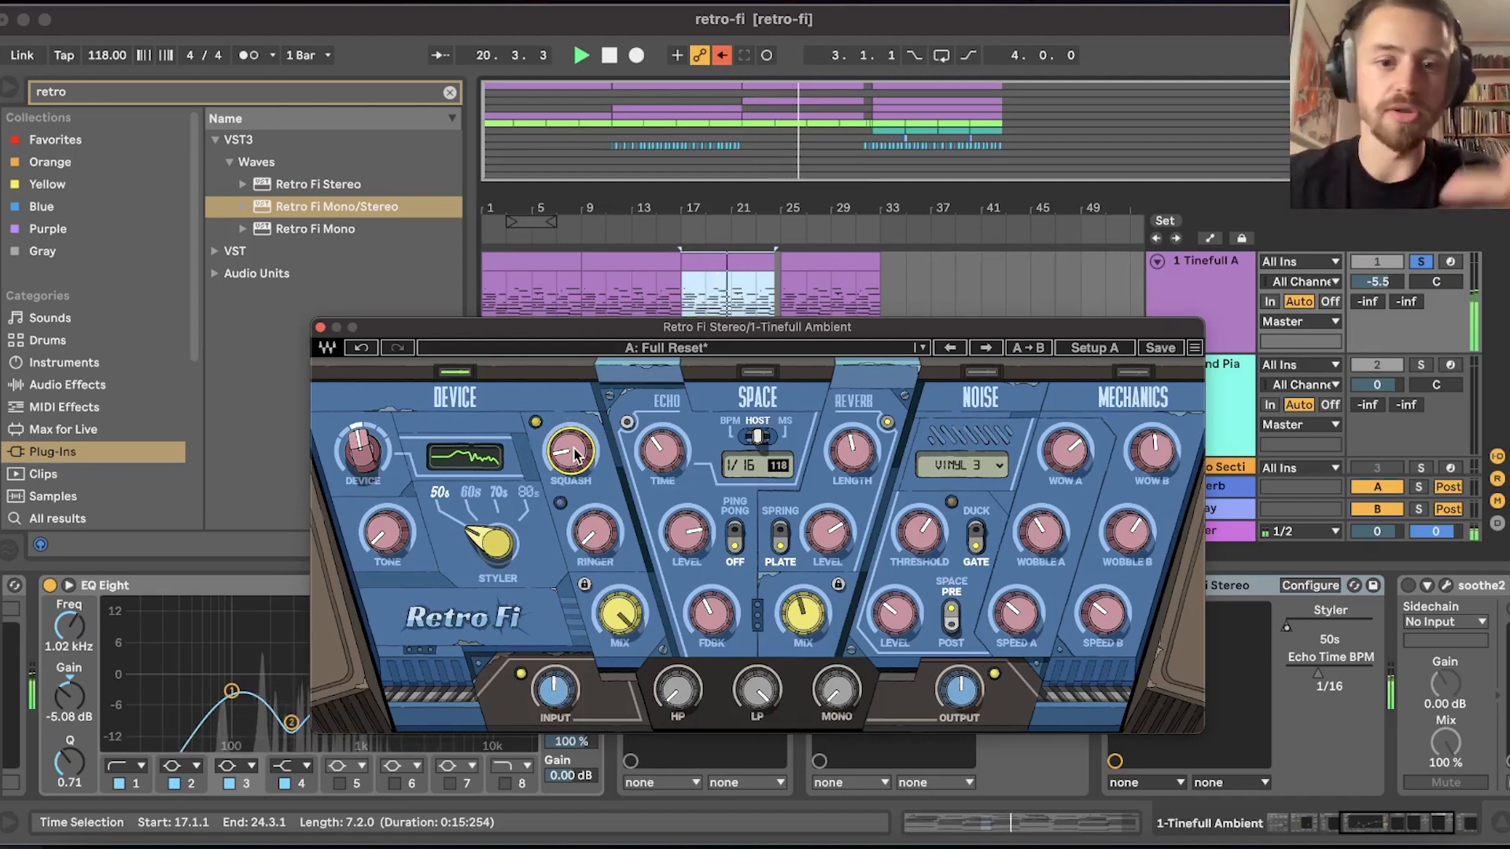
pyautogui.moveTo(574, 455); pyautogui.dragTo(575, 457)
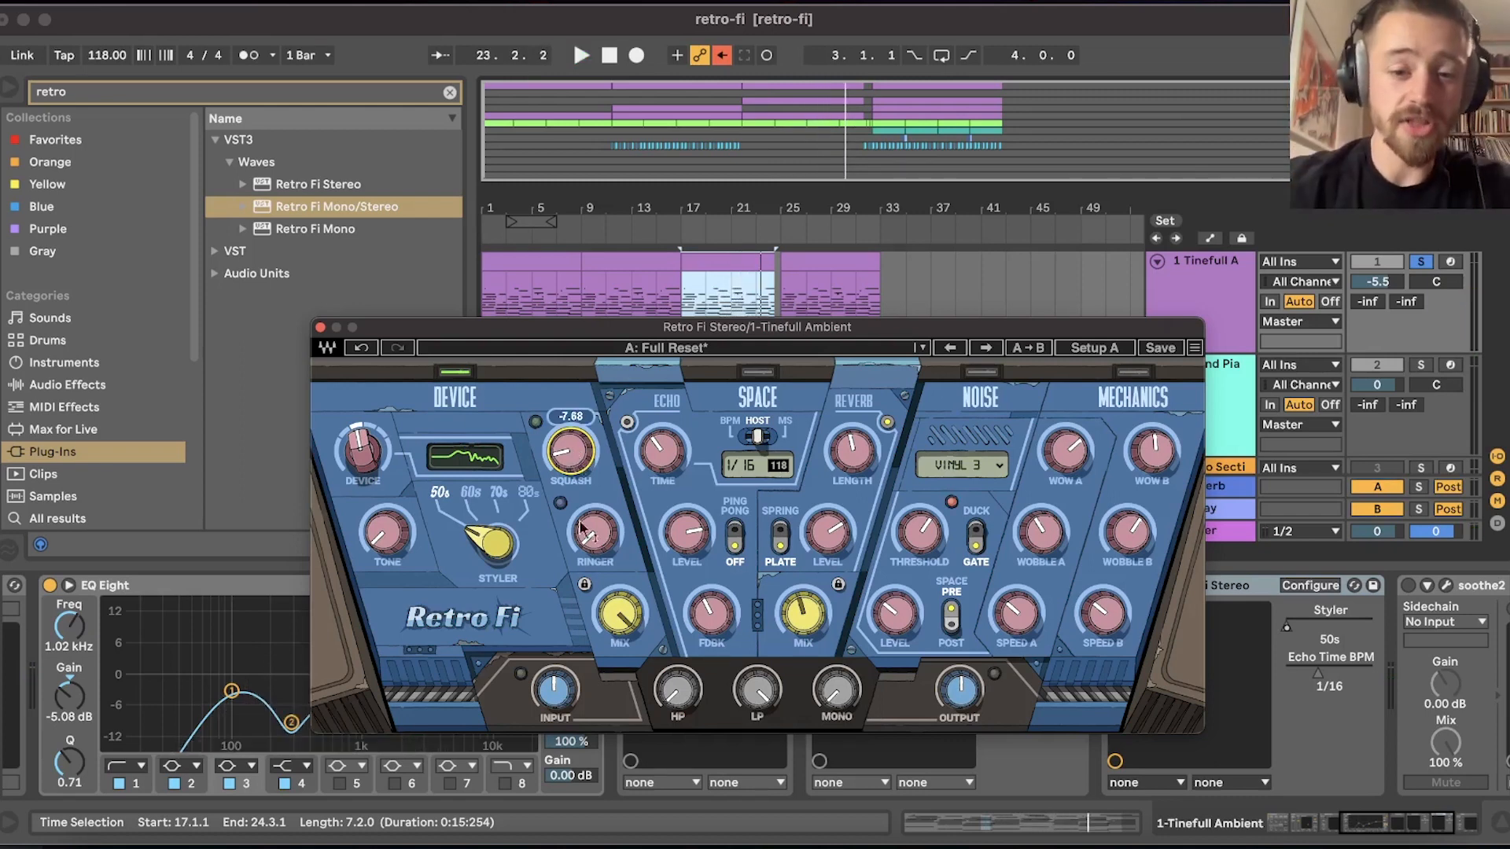
# Enable the Device section's Ringer and audition low amounts during playback, ending at 1.9 %.
pyautogui.moveTo(579, 521); pyautogui.dragTo(595, 551)
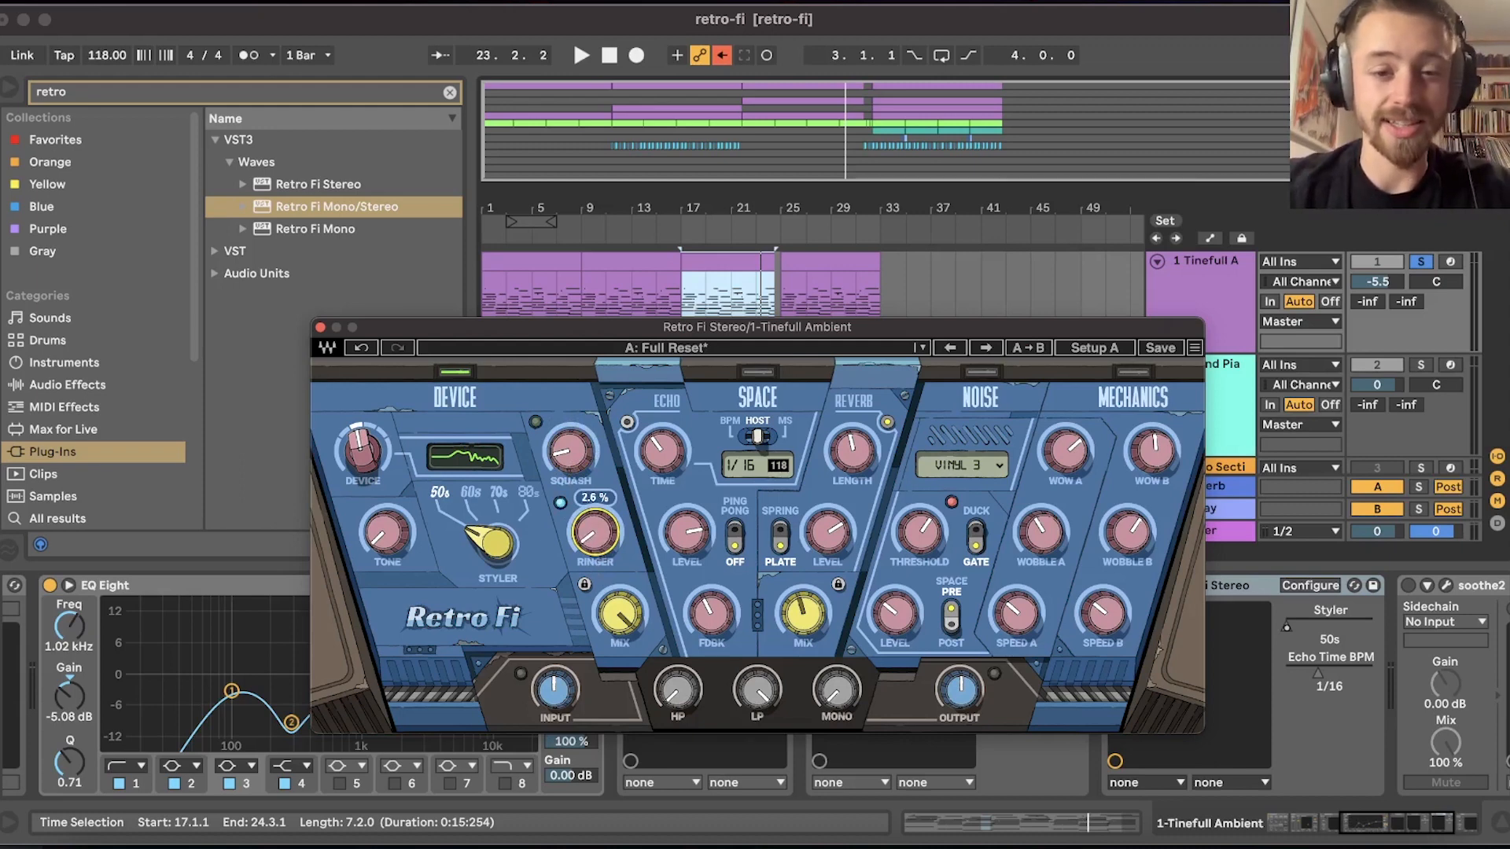
pyautogui.moveTo(595, 545); pyautogui.dragTo(595, 464)
pyautogui.press('space')
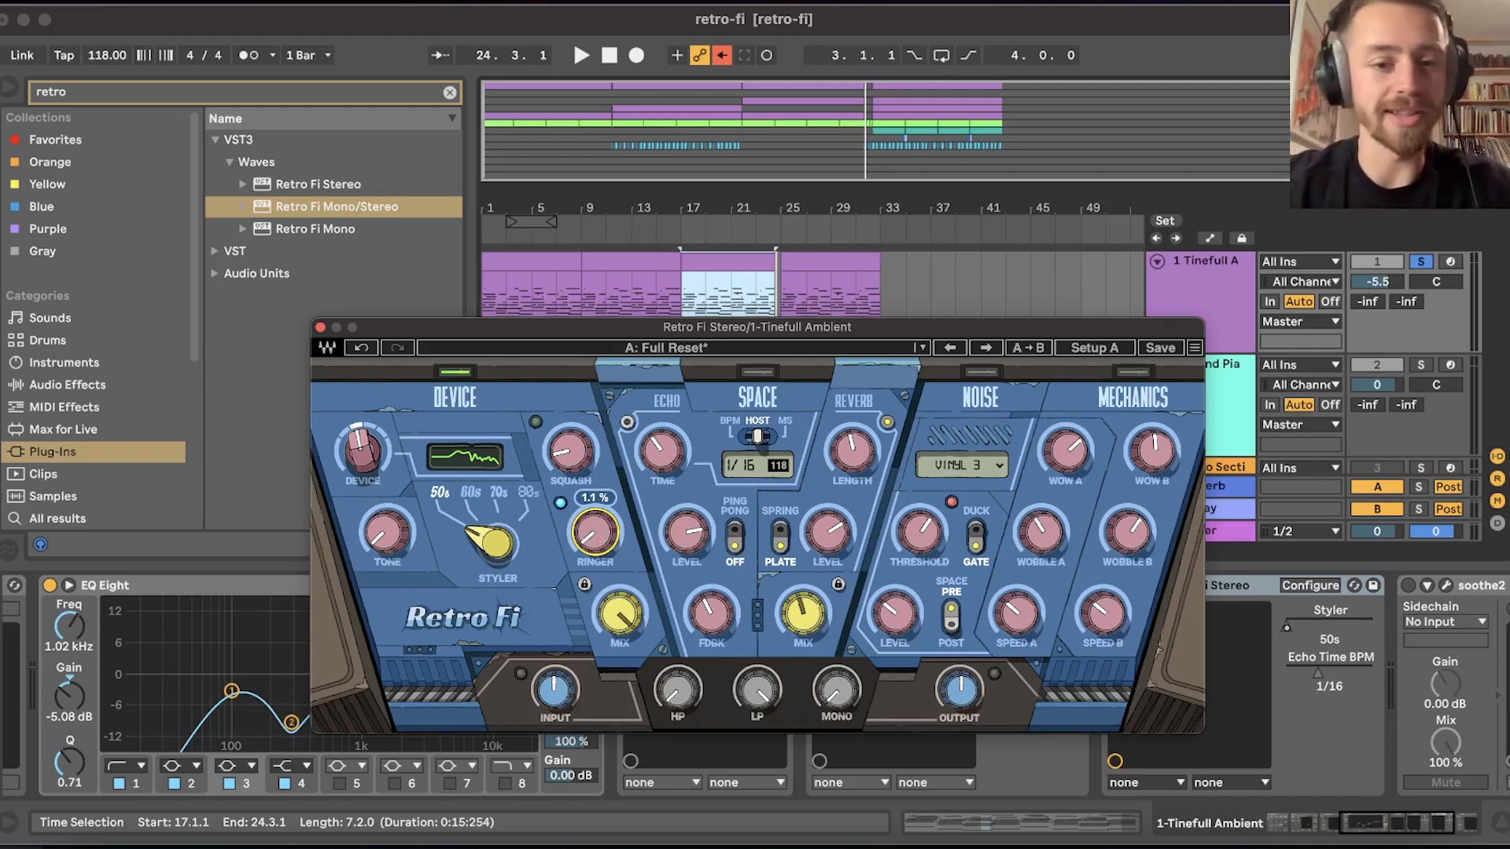
pyautogui.moveTo(596, 533)
pyautogui.mouseDown()
pyautogui.moveTo(596, 511)
pyautogui.moveTo(595, 558)
pyautogui.mouseUp()
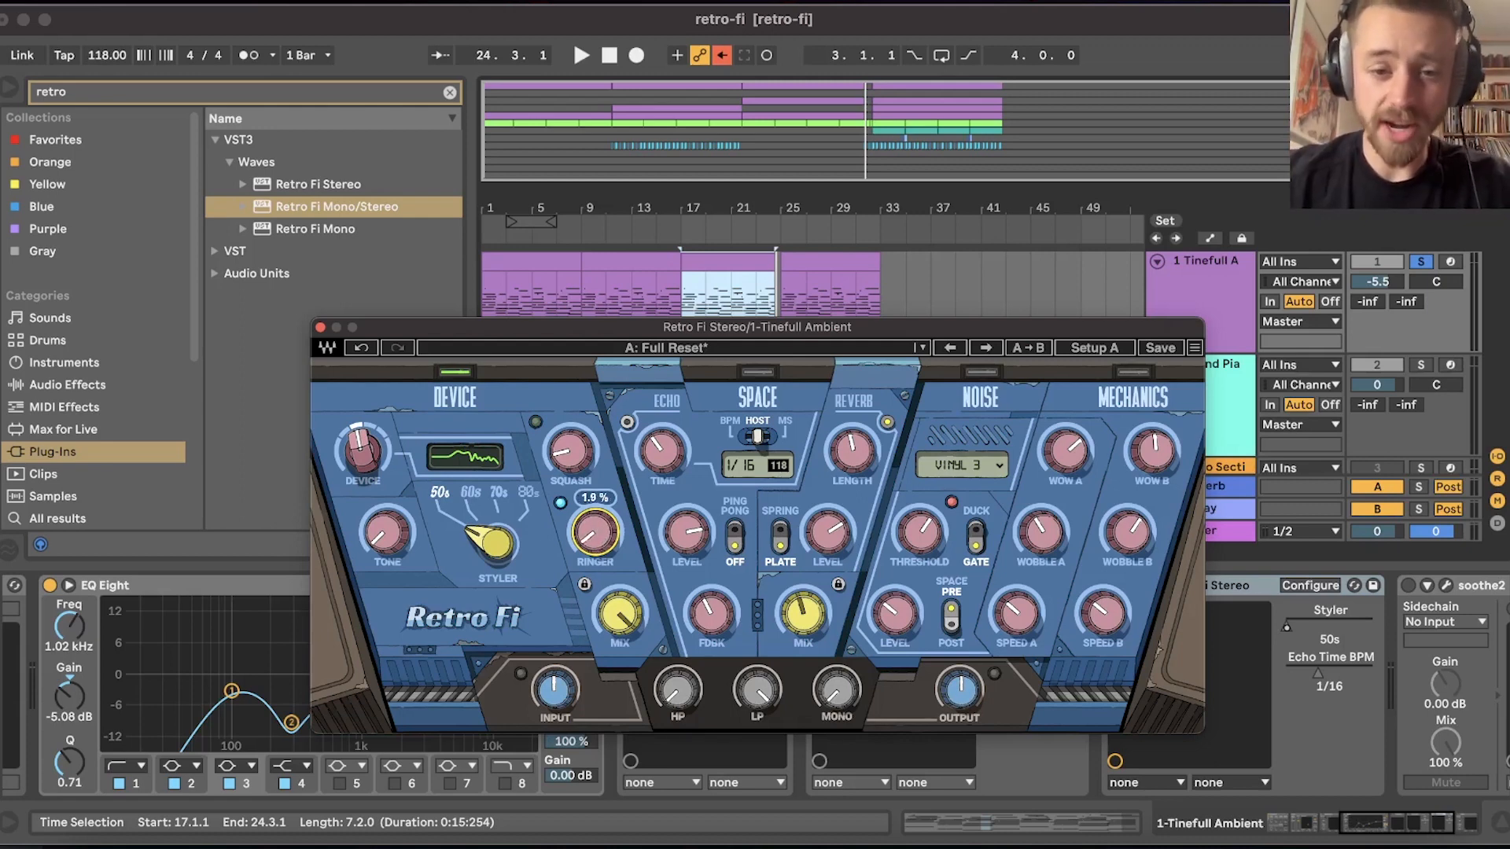
# Audition progressively higher Ringer amounts while playing the clip, and return Ringer to a low setting.
pyautogui.press('space')
pyautogui.moveTo(598, 536)
pyautogui.mouseDown()
pyautogui.moveTo(595, 504)
pyautogui.moveTo(599, 536)
pyautogui.mouseUp()
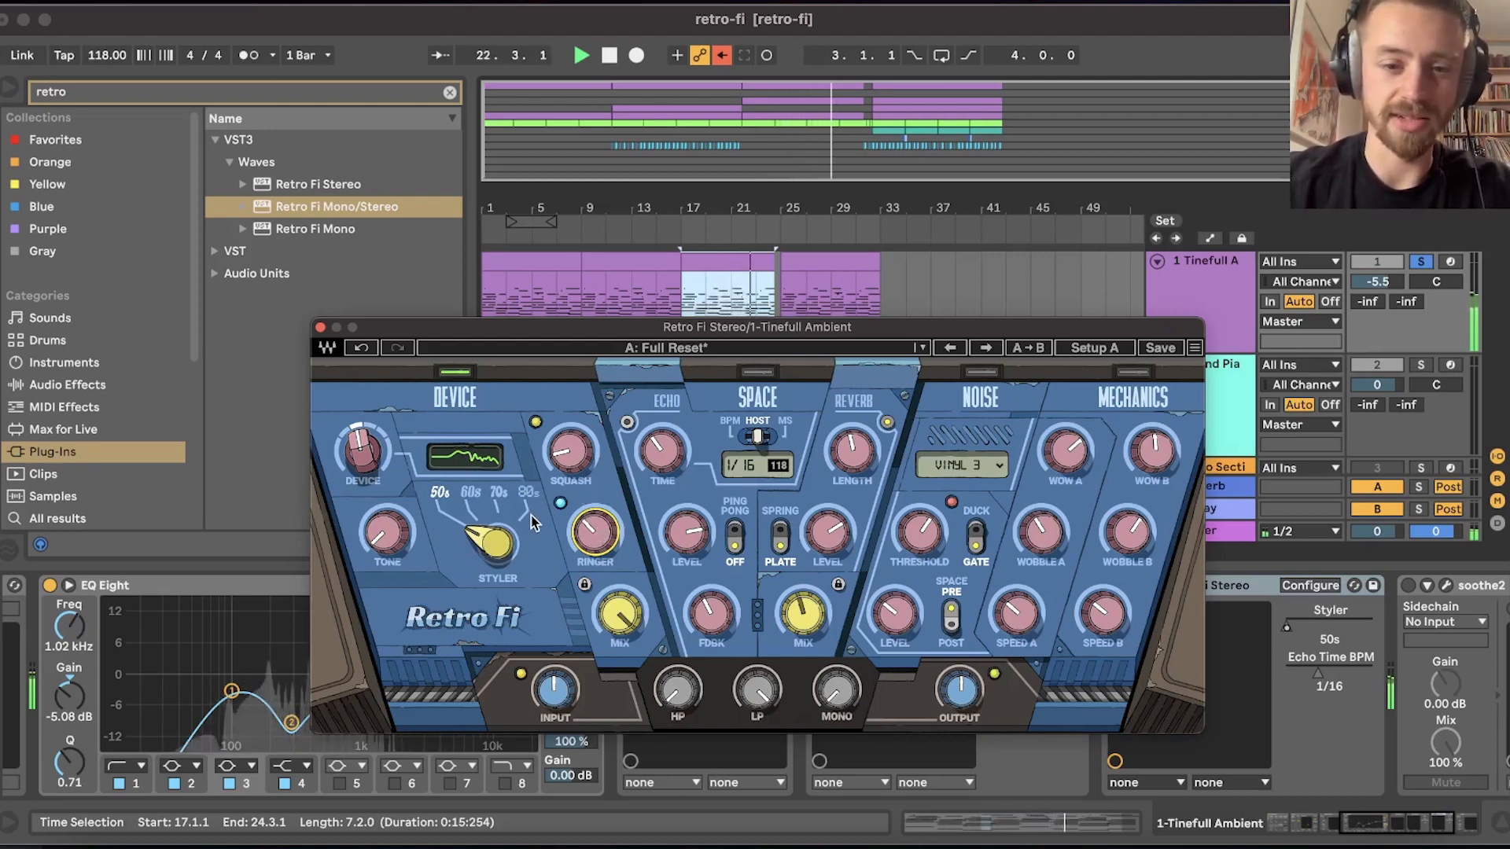
pyautogui.moveTo(596, 532); pyautogui.dragTo(595, 438)
pyautogui.press('space')
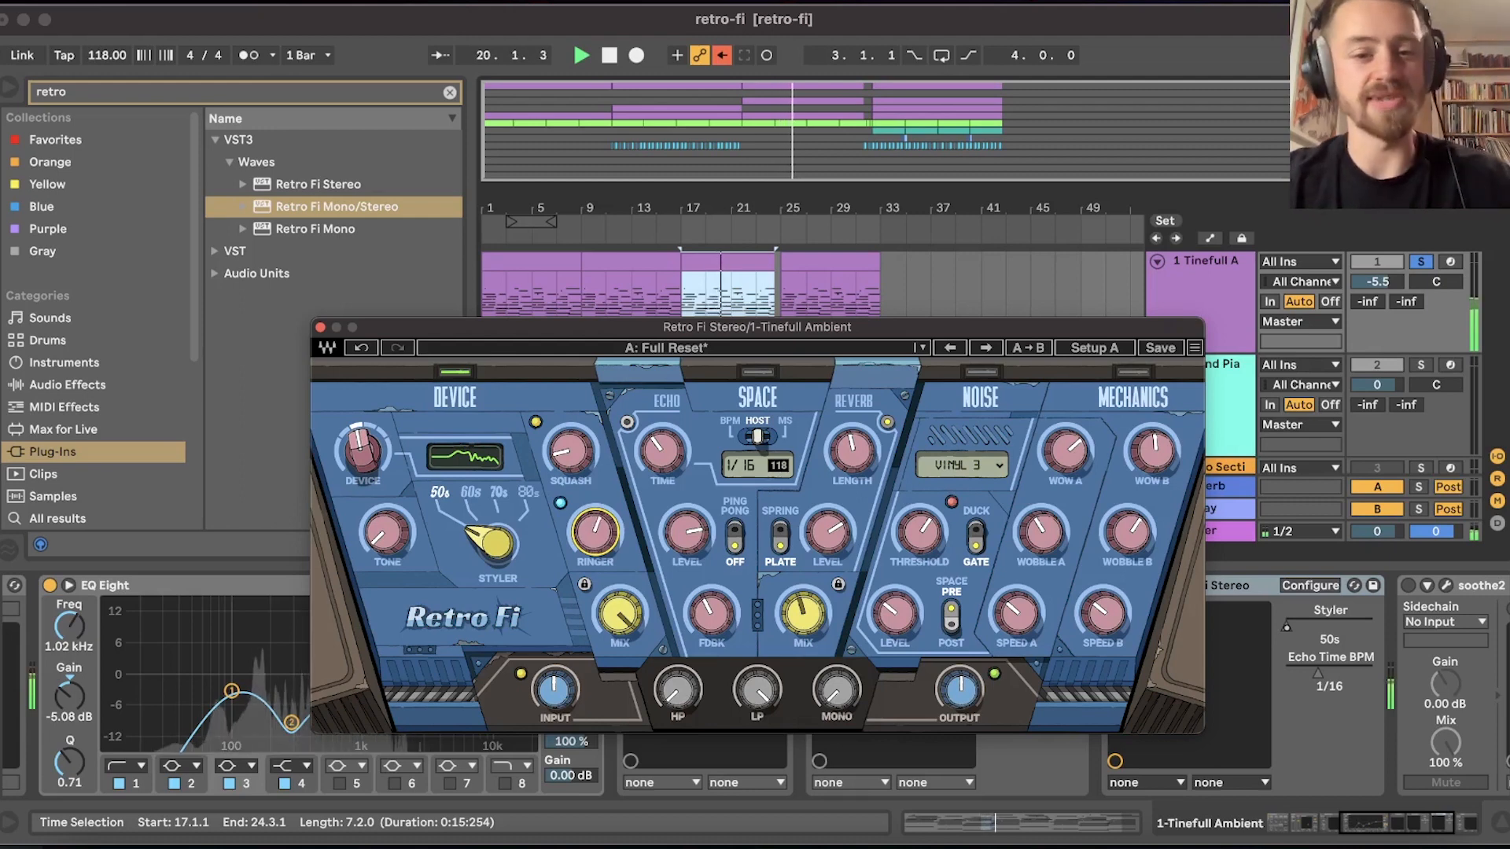
pyautogui.click(596, 533)
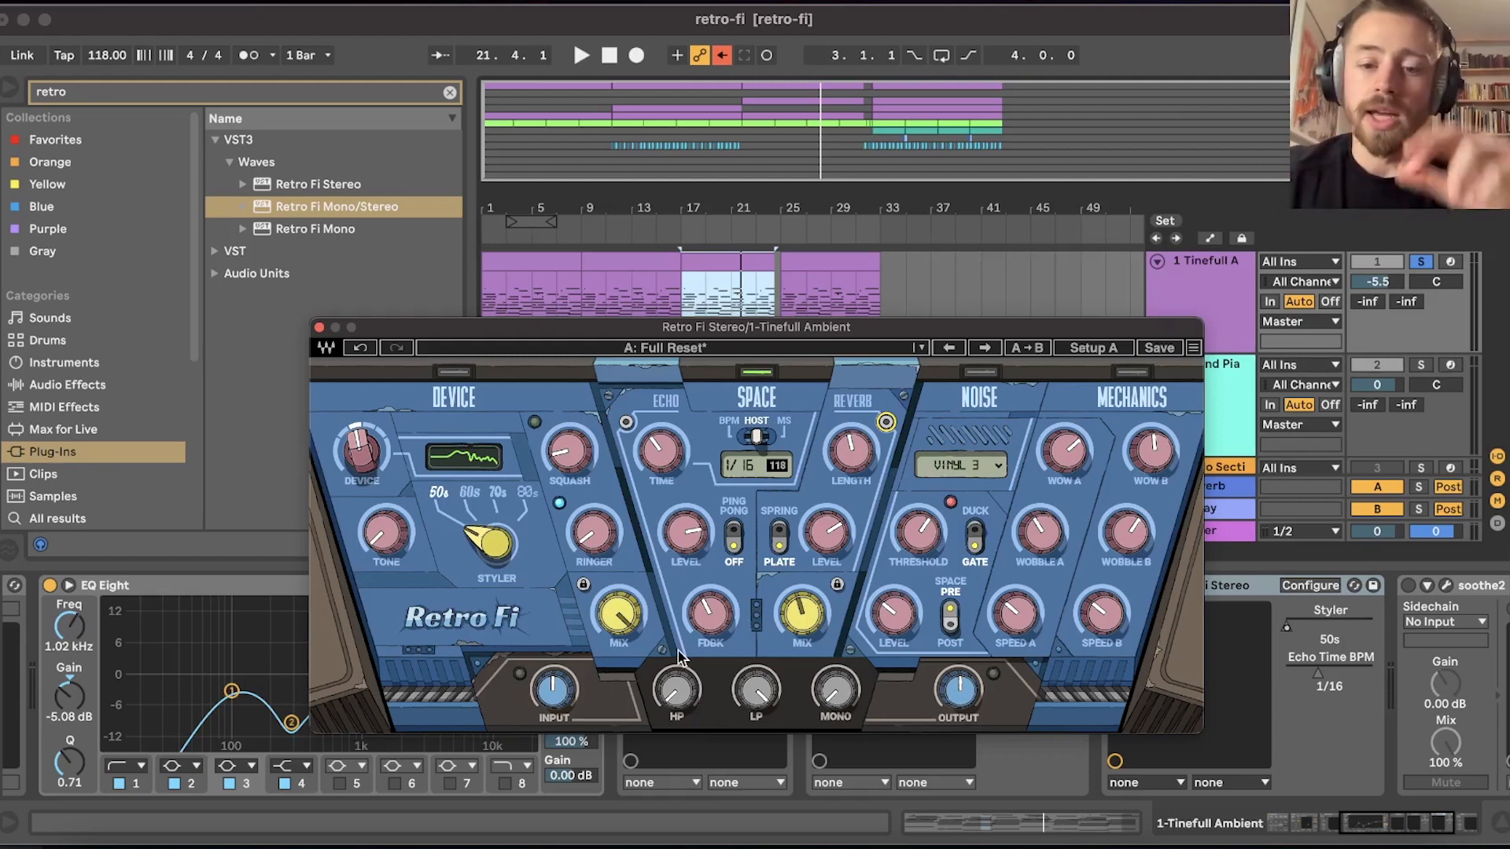
# Audition the LP filter at 1500 Hz and the HP filter up to 1488 Hz during playback, and reset both.
pyautogui.moveTo(676, 690); pyautogui.dragTo(687, 712)
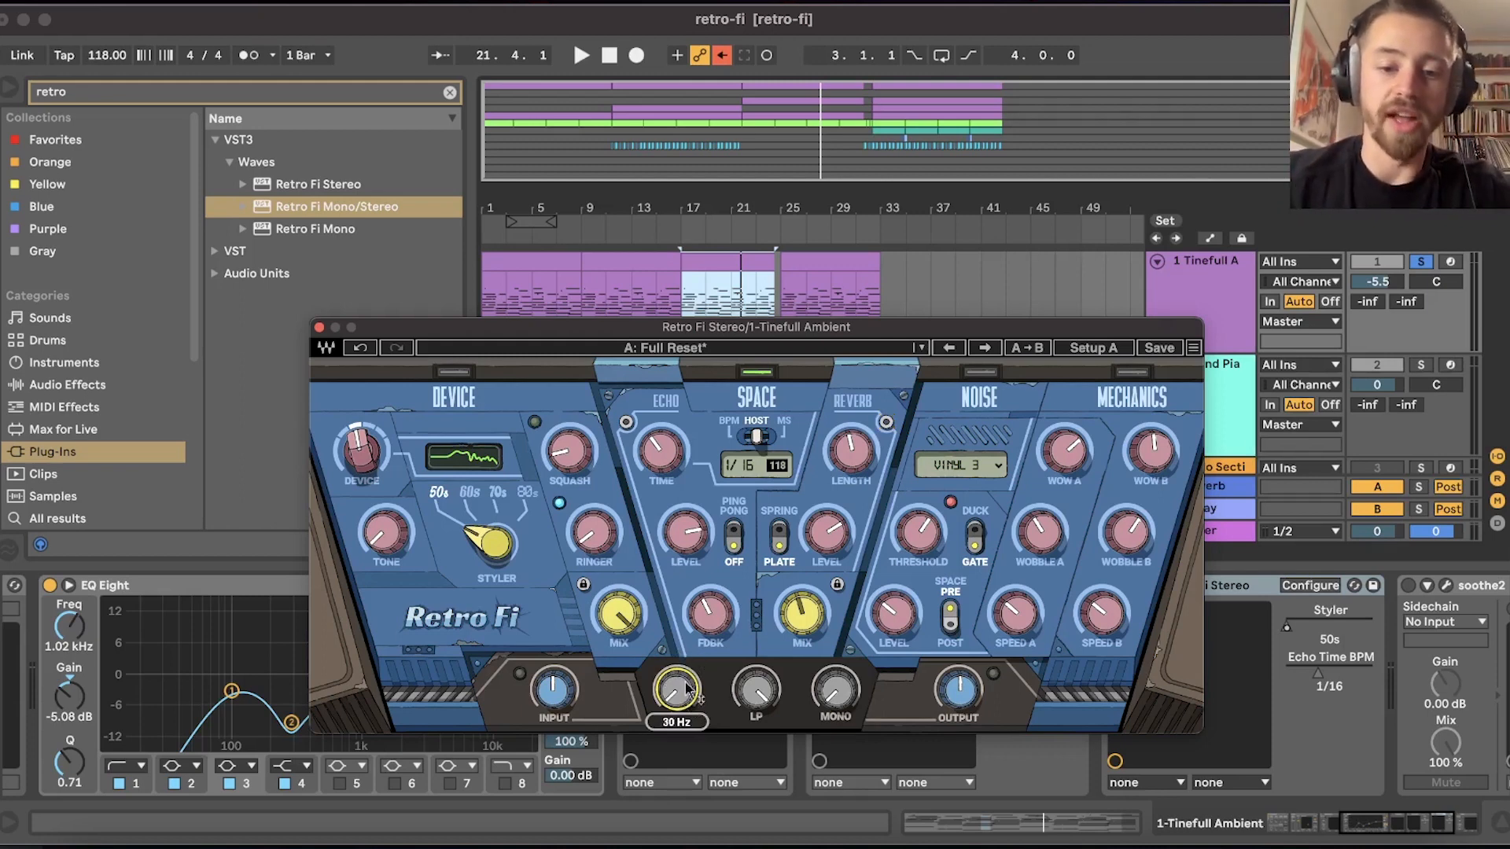
pyautogui.click(757, 689)
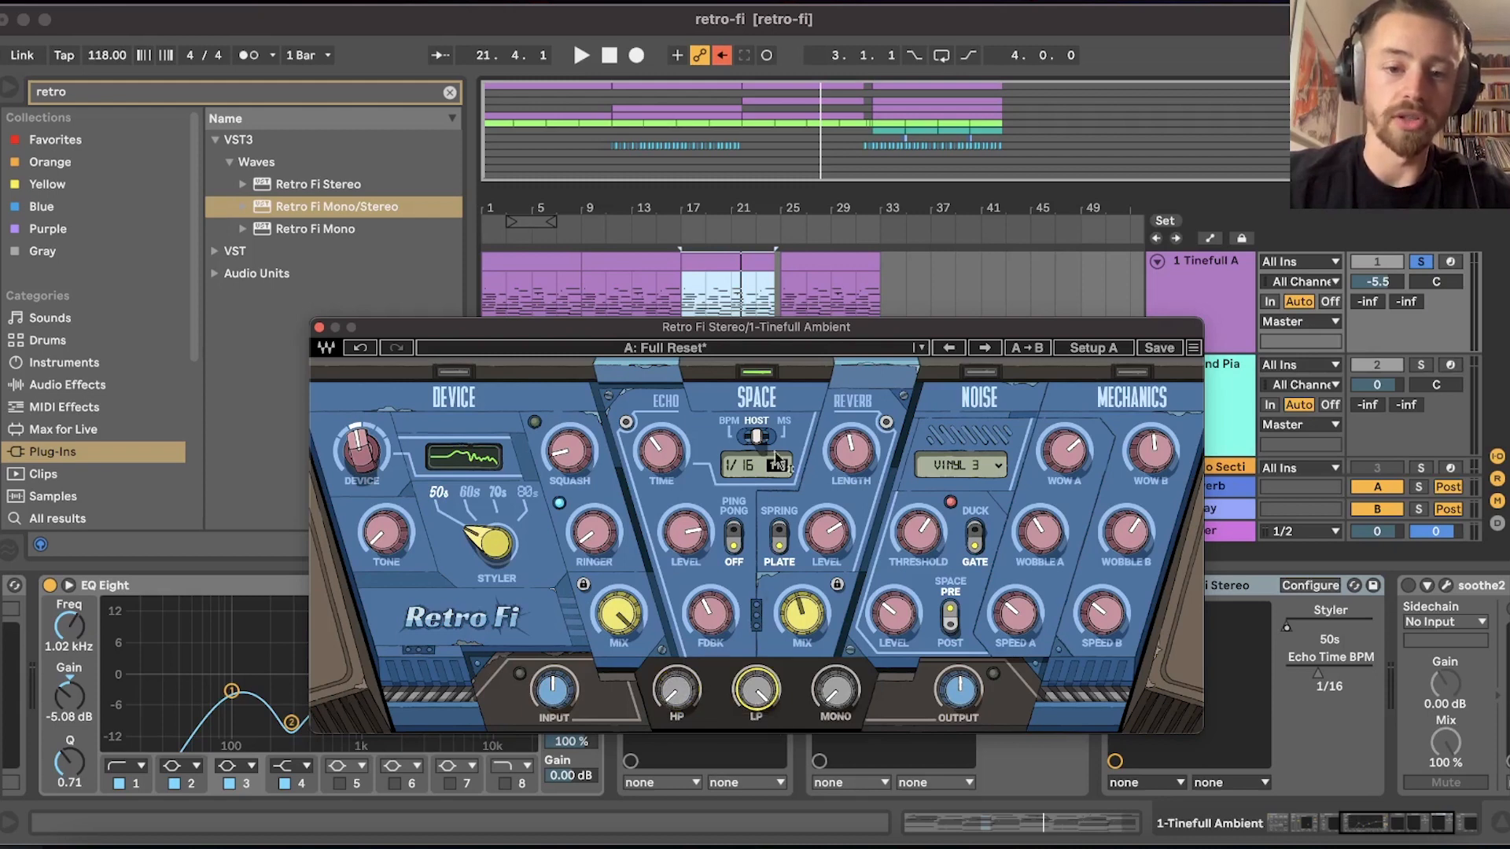
pyautogui.click(756, 371)
pyautogui.press('space')
pyautogui.moveTo(747, 690); pyautogui.dragTo(747, 698)
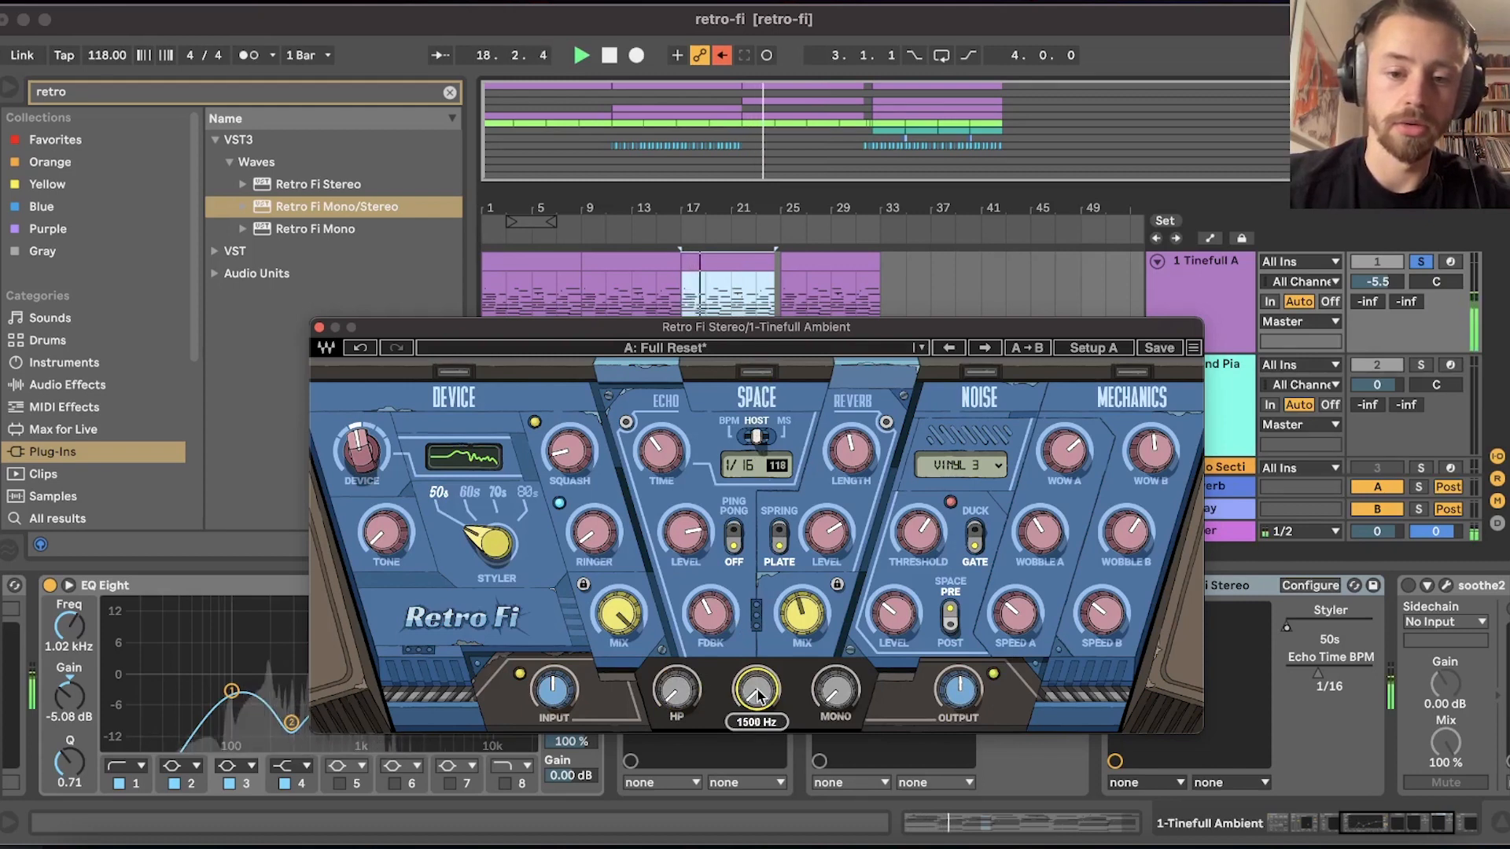
pyautogui.click(676, 689)
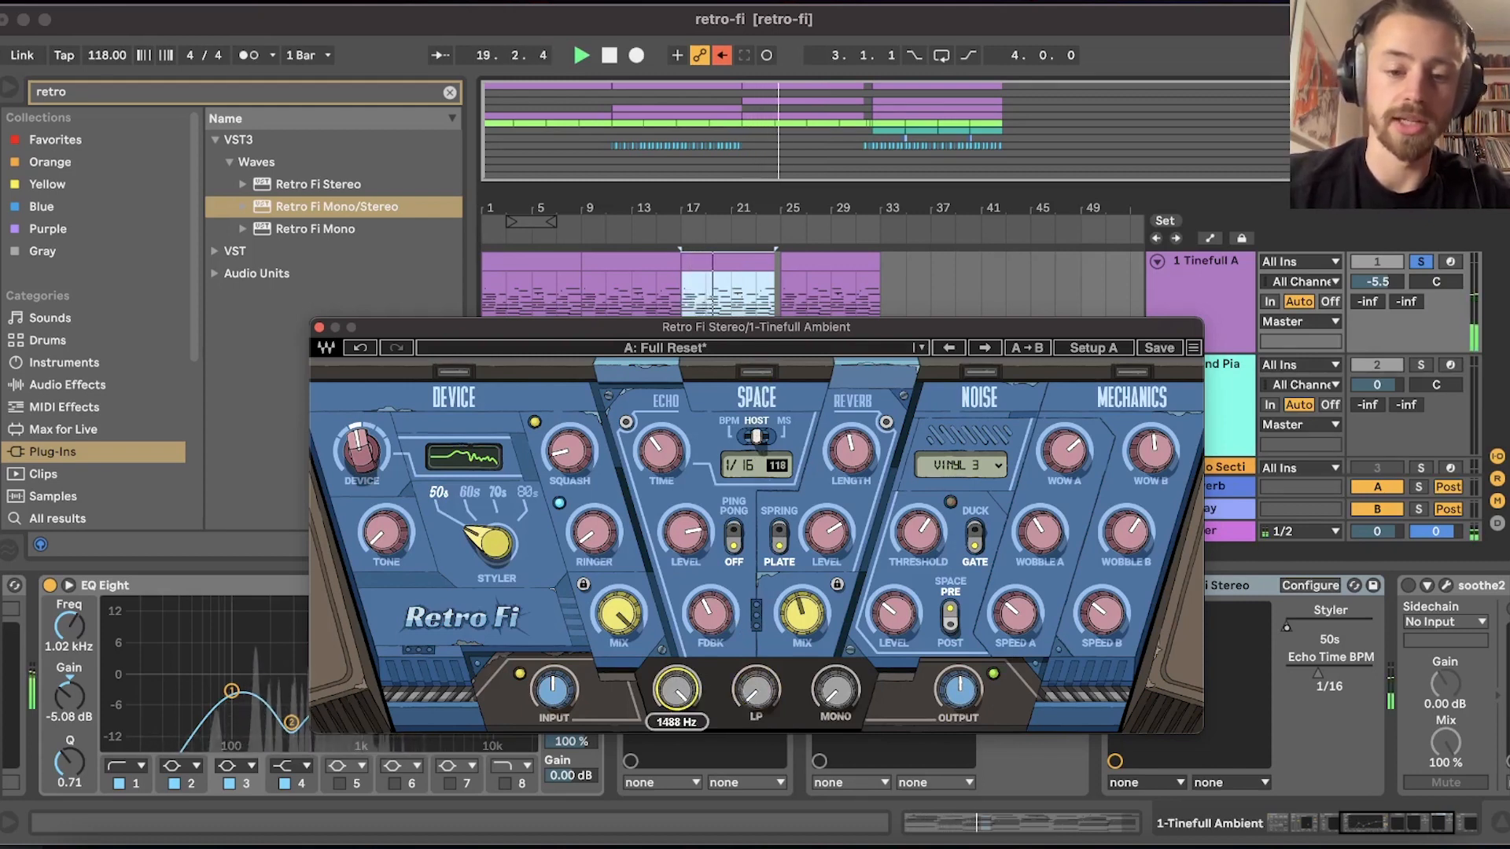
pyautogui.click(756, 690)
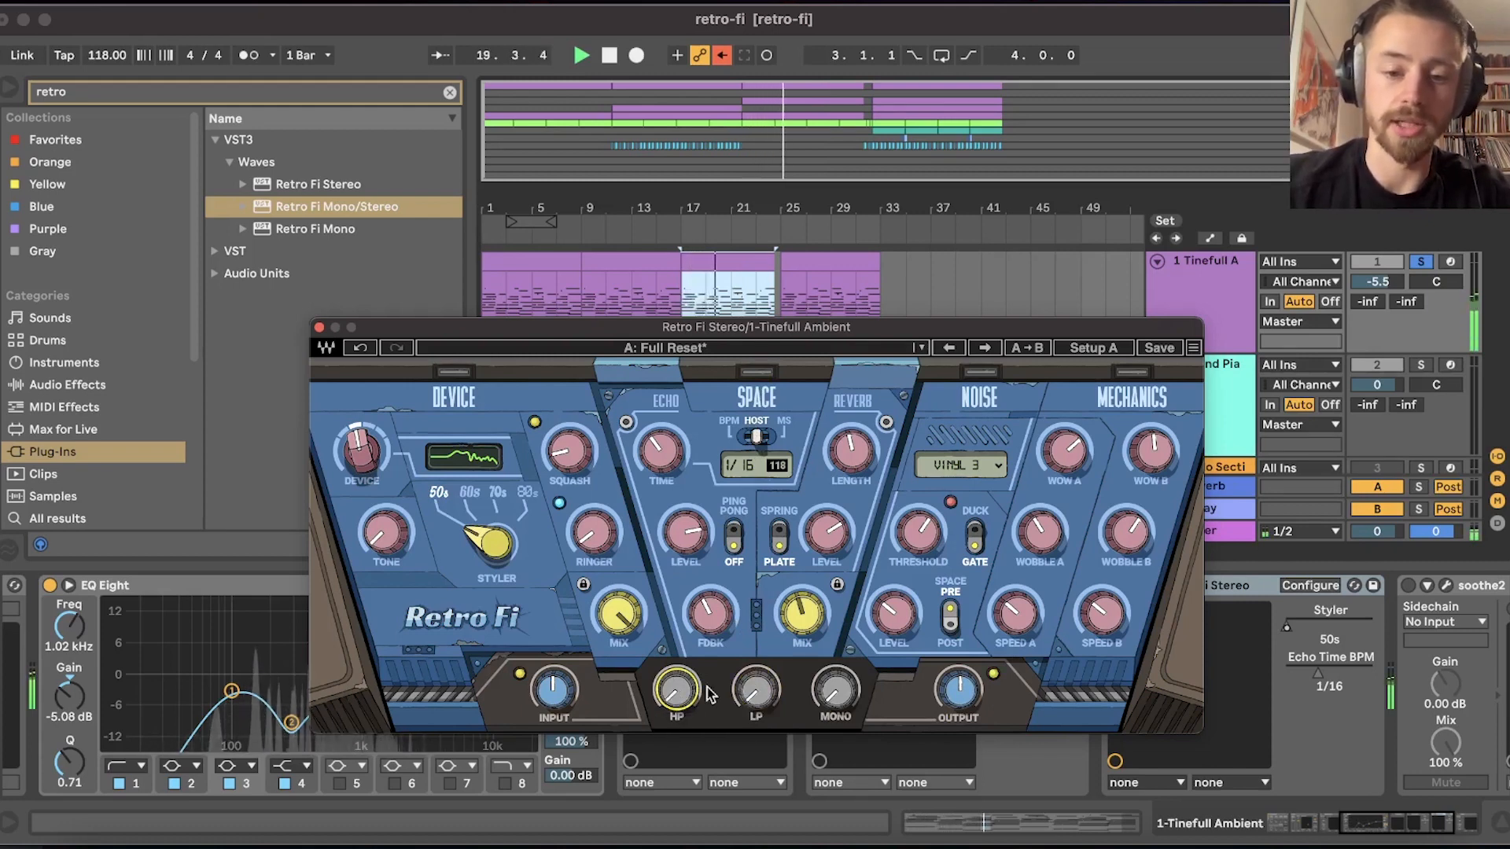
# Activate the Space section's echo, raise the Space Mix, and set the echo time to 1/4.
pyautogui.click(753, 372)
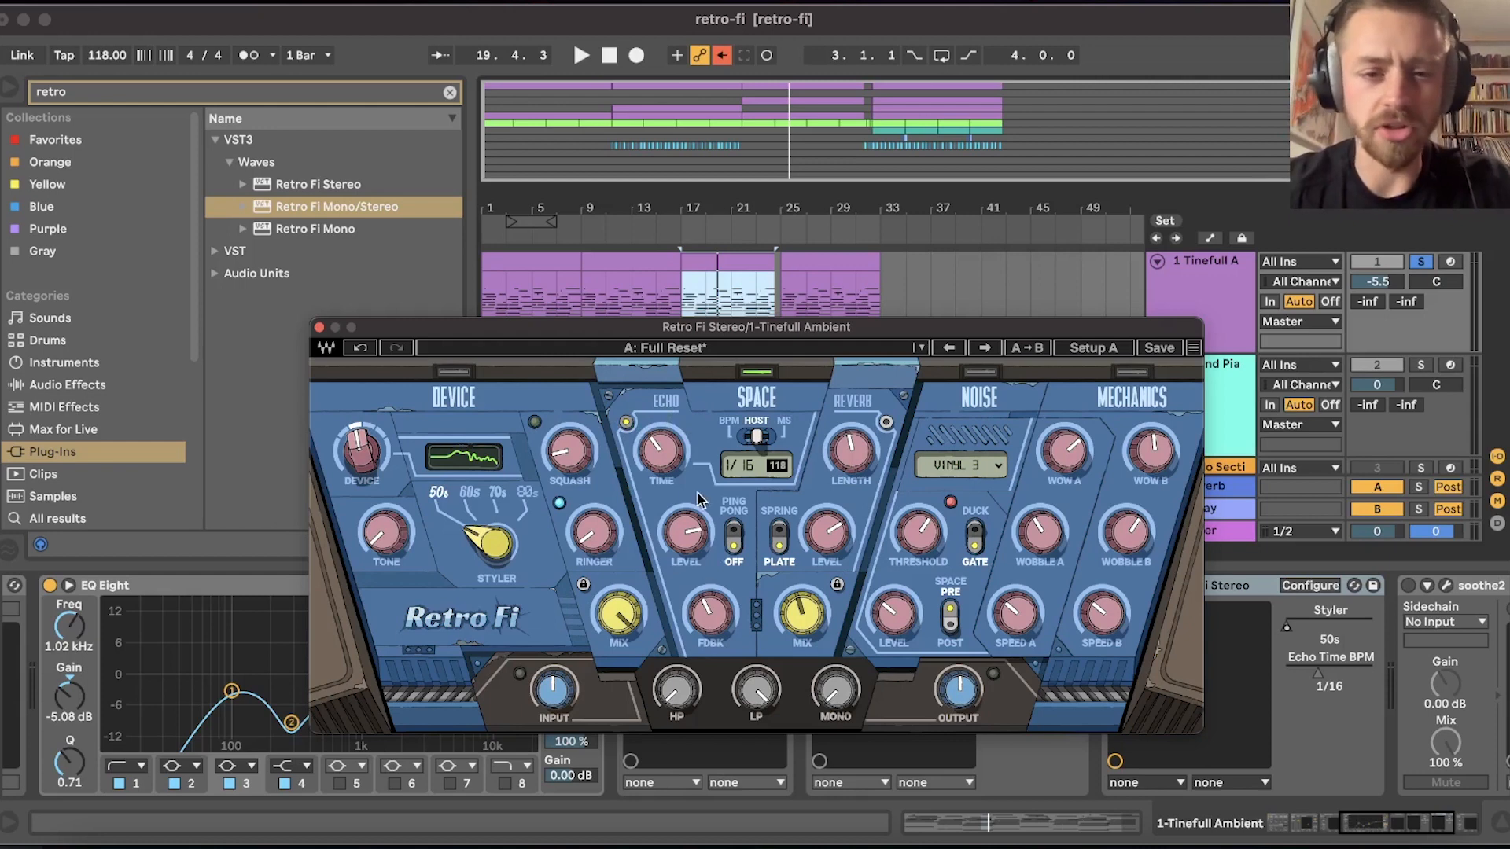
pyautogui.moveTo(722, 619); pyautogui.dragTo(800, 607)
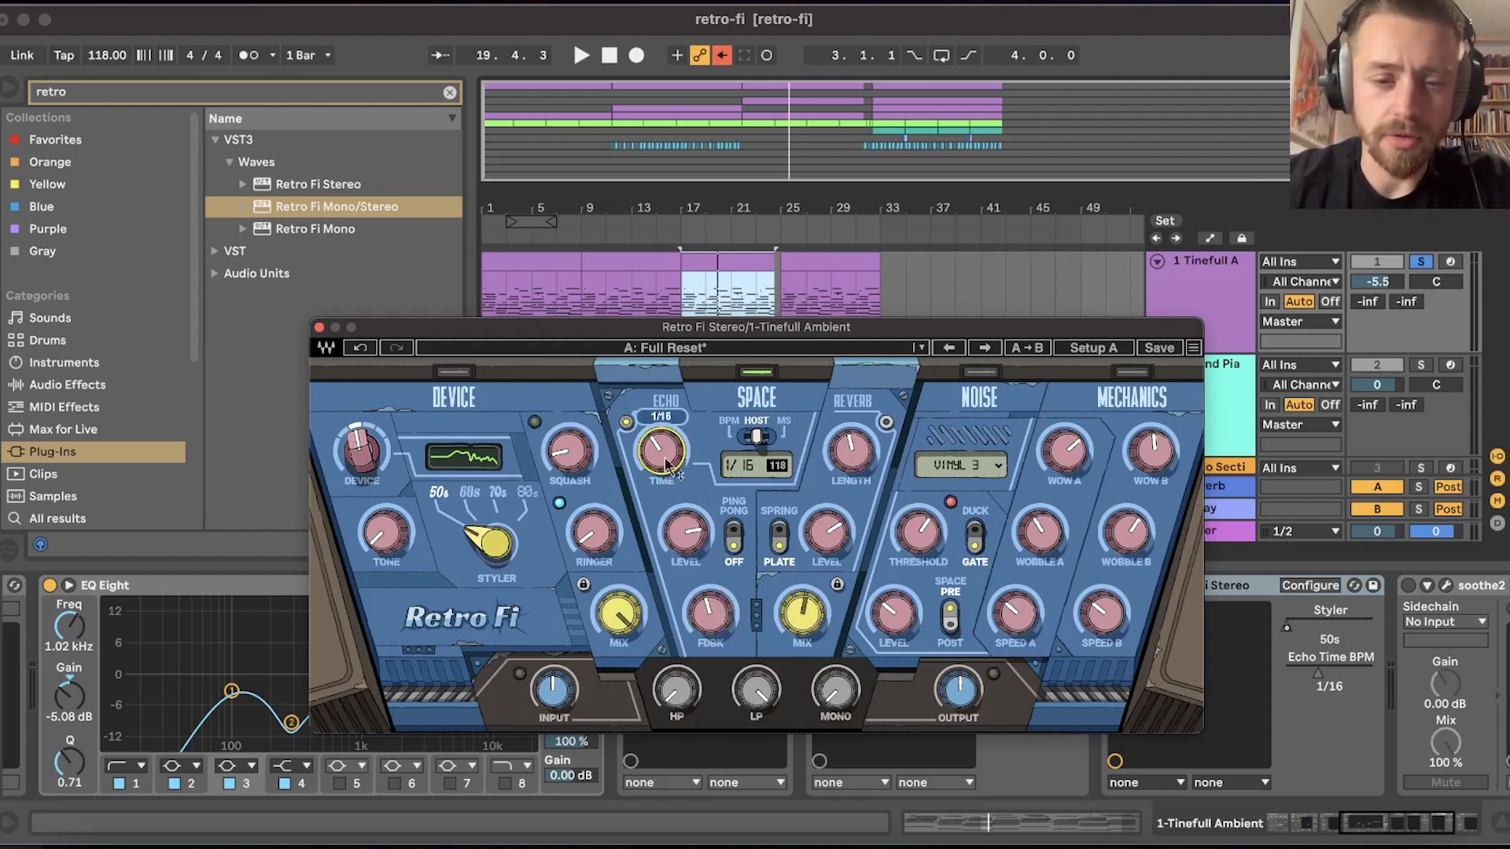
pyautogui.moveTo(660, 453); pyautogui.dragTo(661, 439)
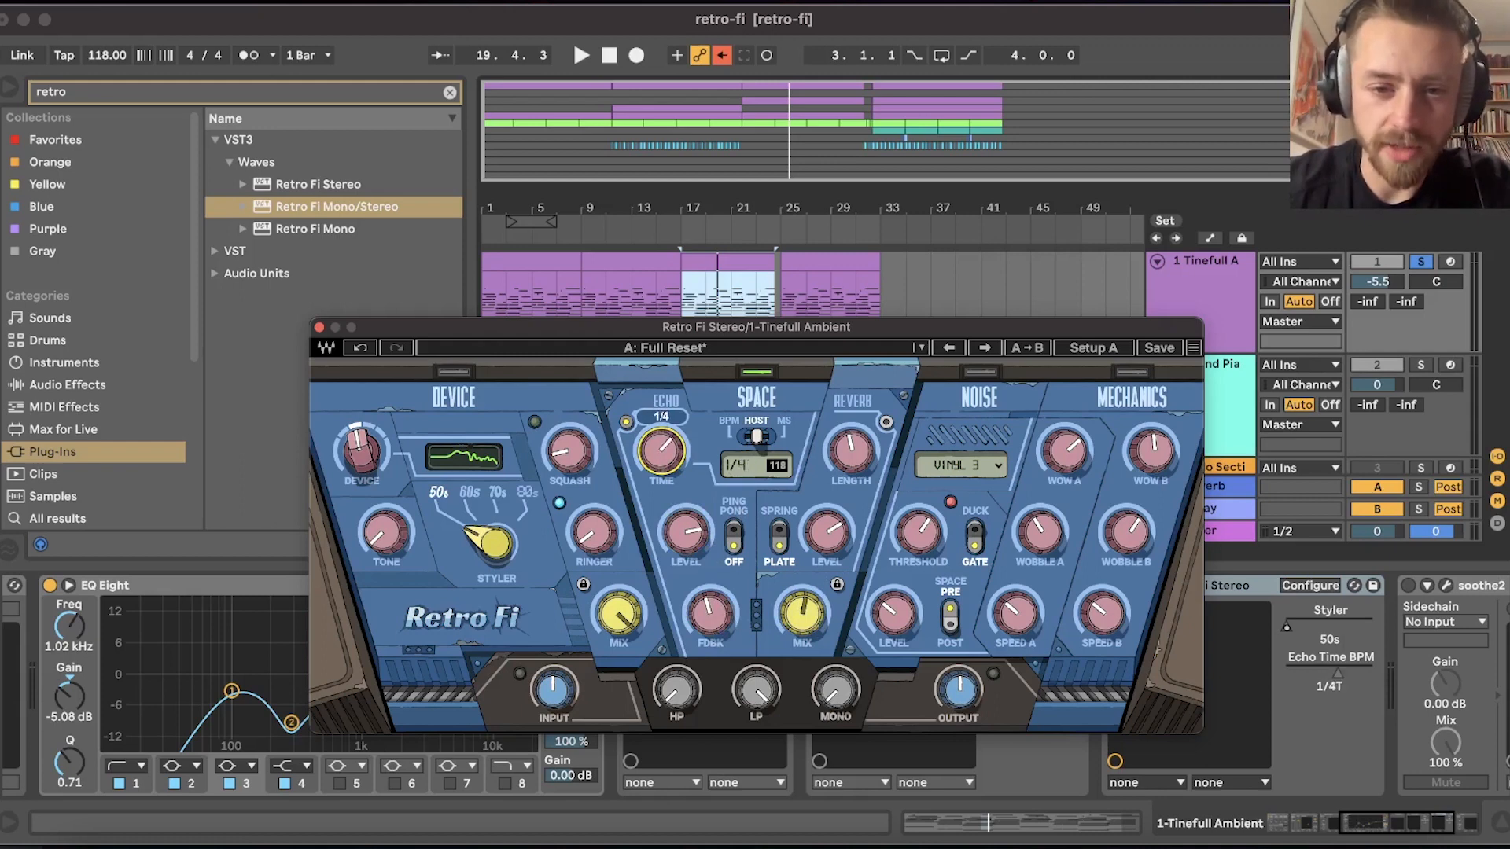
# Play the clip while adjusting the echo feedback, try a 1/4T echo time, and set the time to 1/8D.
pyautogui.press('space')
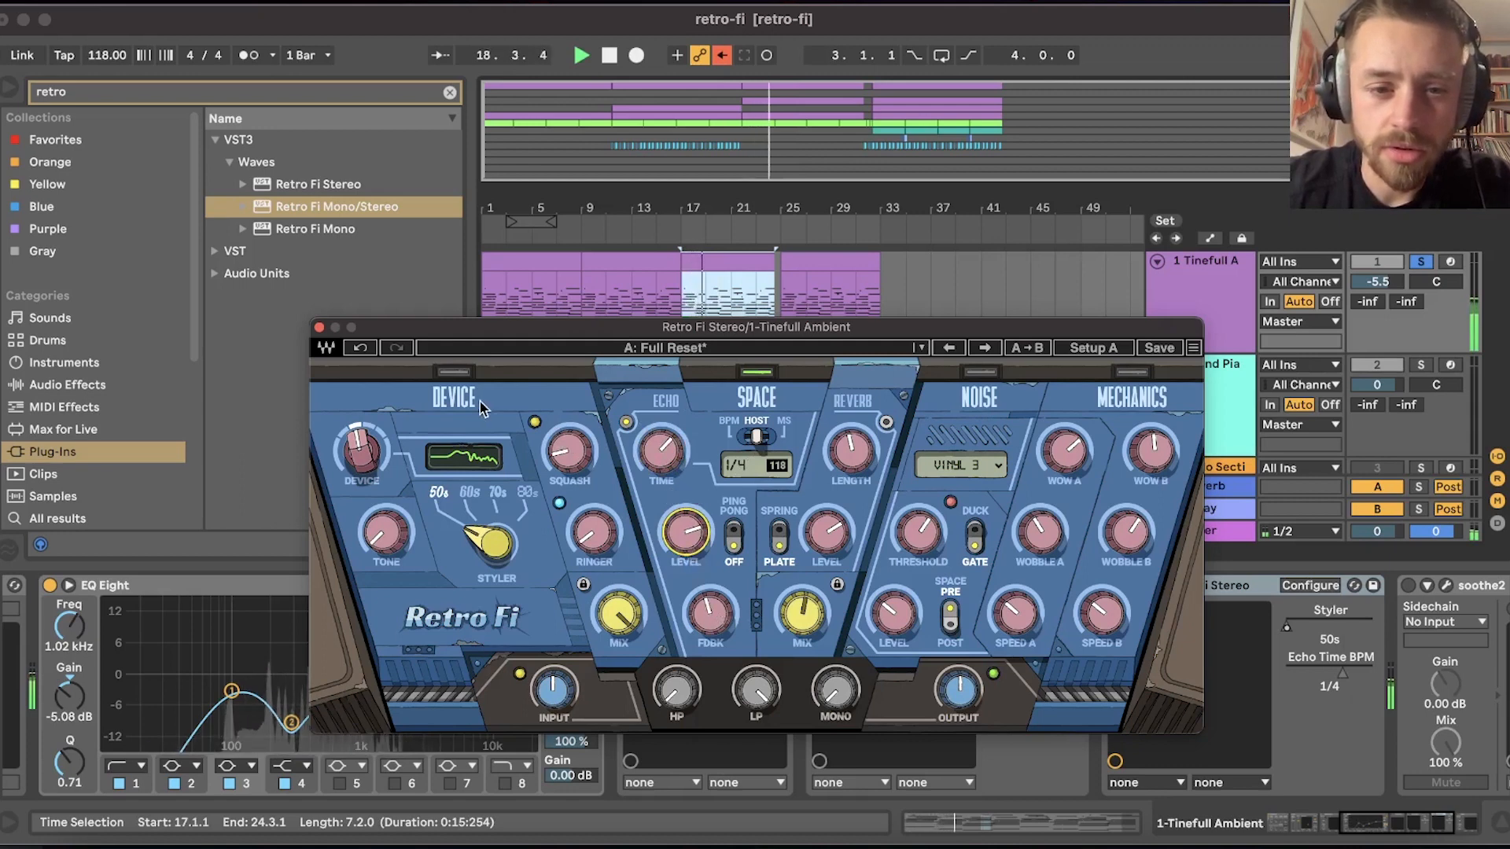
pyautogui.moveTo(710, 612); pyautogui.dragTo(710, 609)
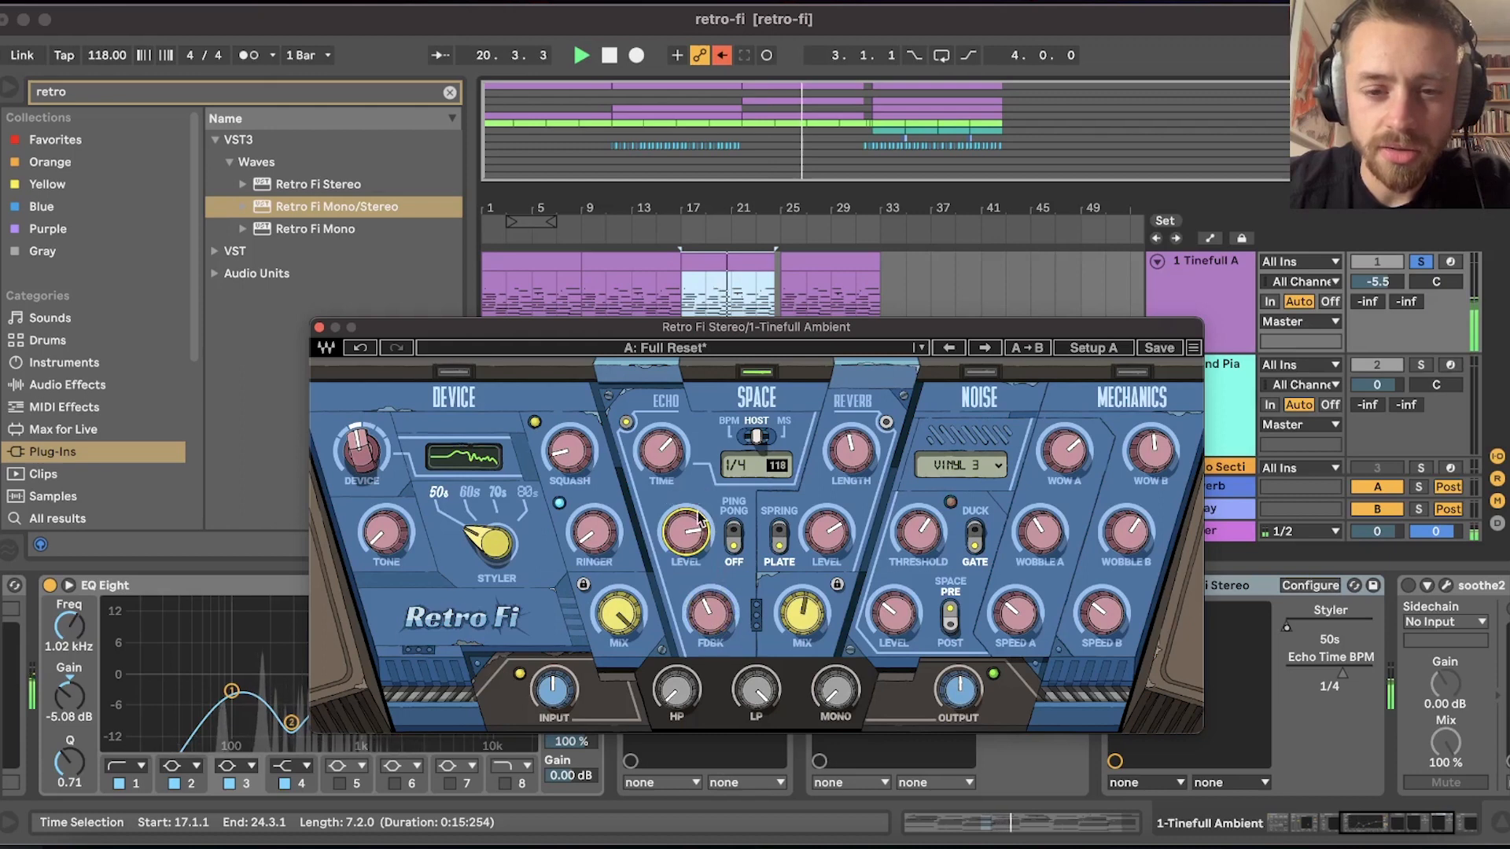
pyautogui.moveTo(660, 451); pyautogui.dragTo(661, 445)
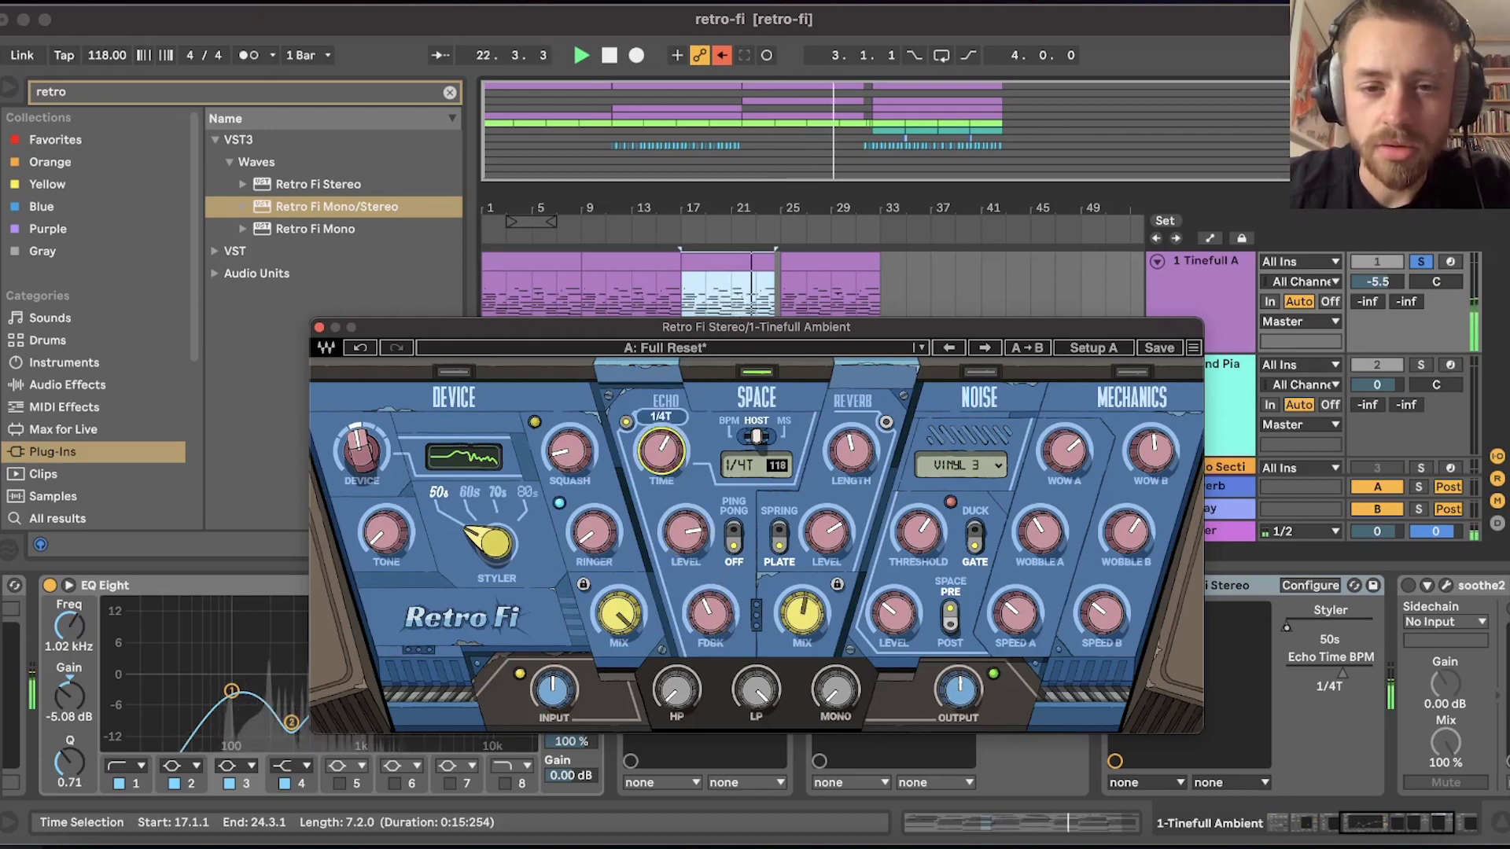
pyautogui.moveTo(661, 451); pyautogui.dragTo(661, 456)
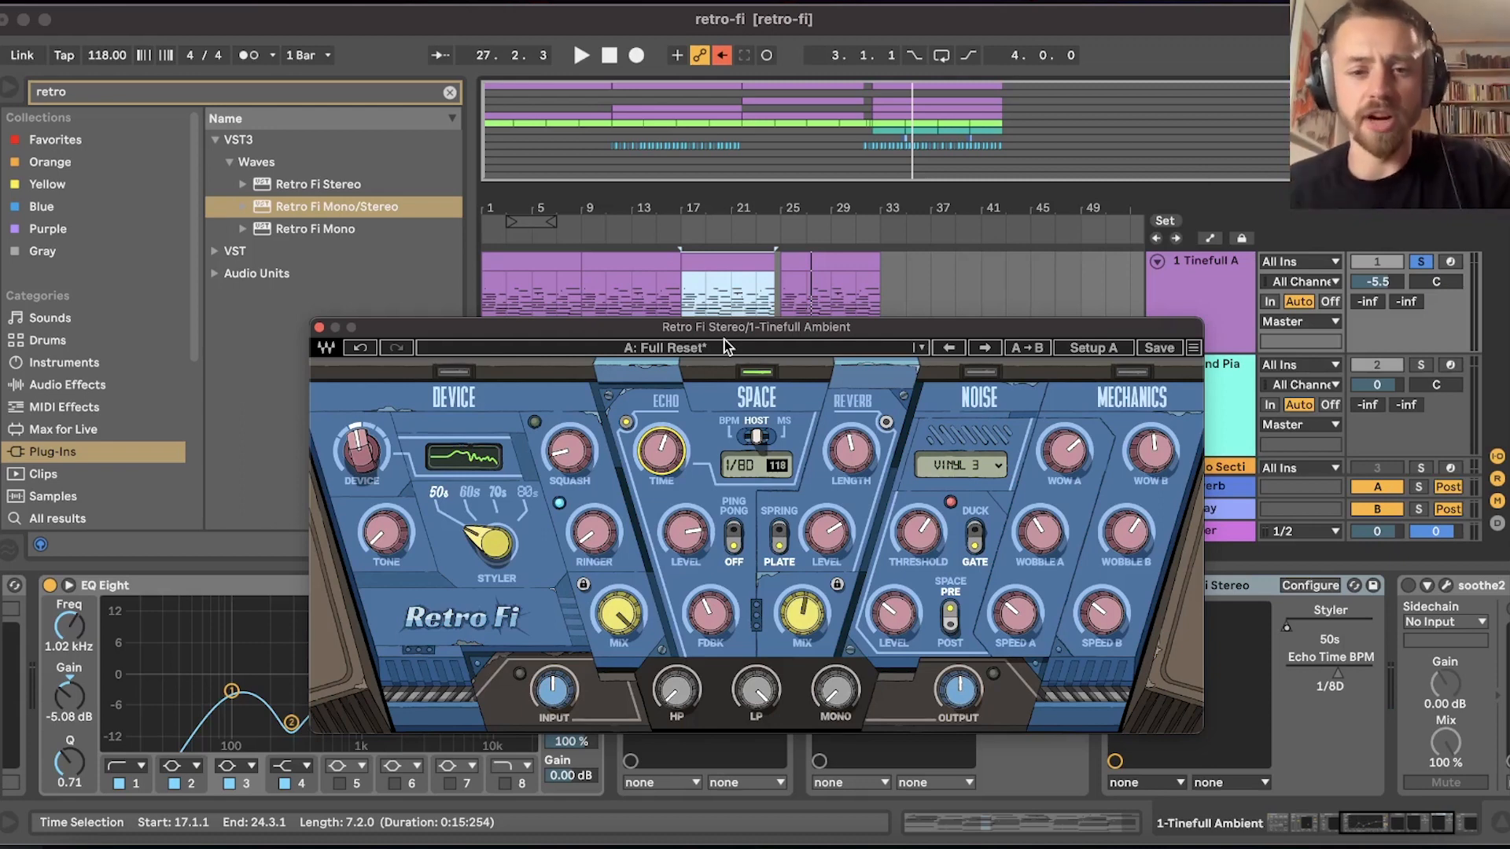
# Bypass the Space section and switch it back on.
pyautogui.click(770, 373)
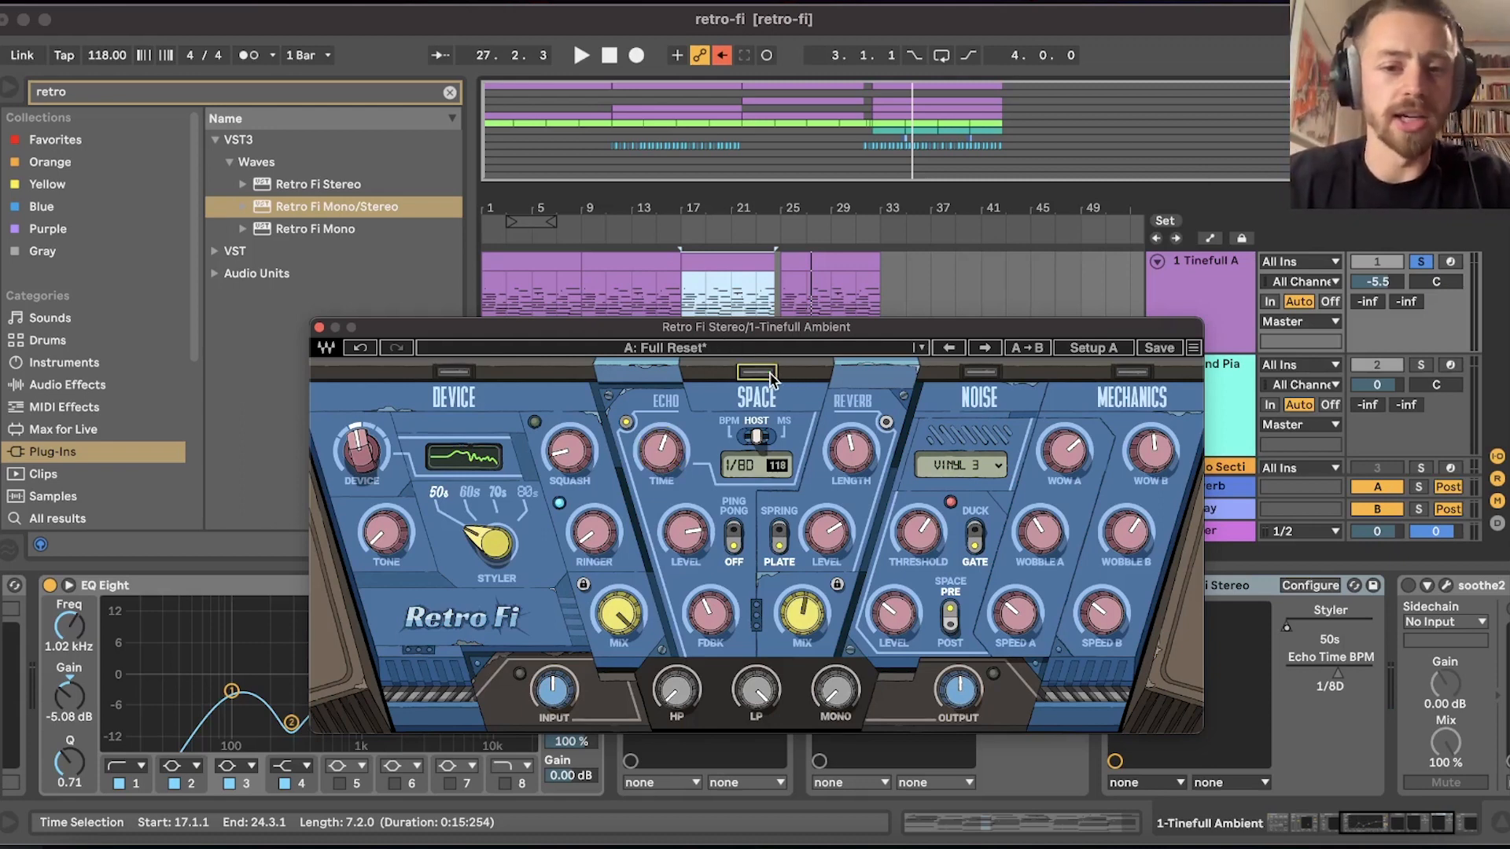
pyautogui.click(770, 373)
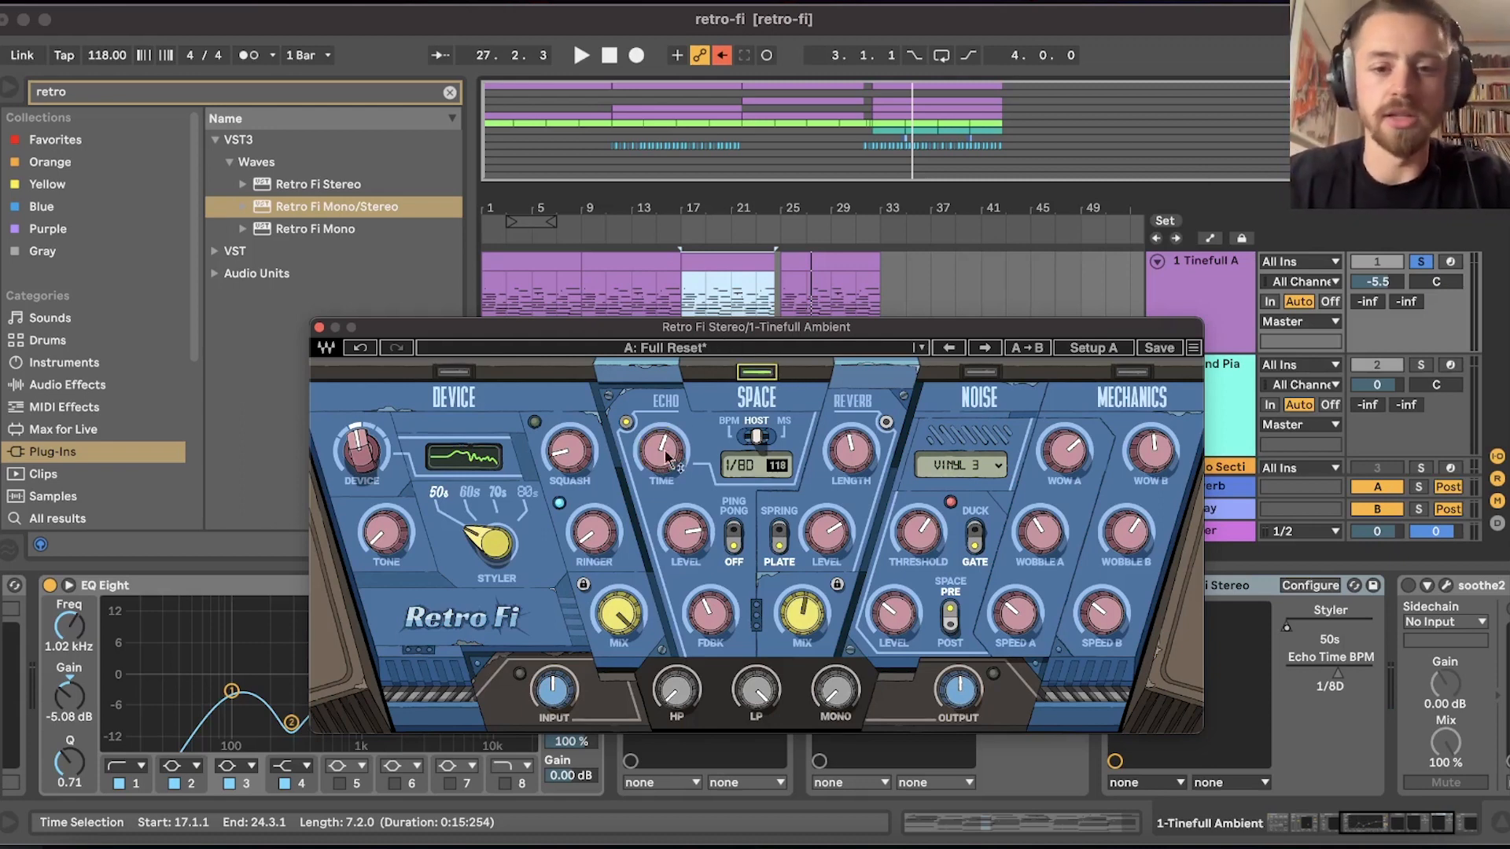
pyautogui.click(849, 449)
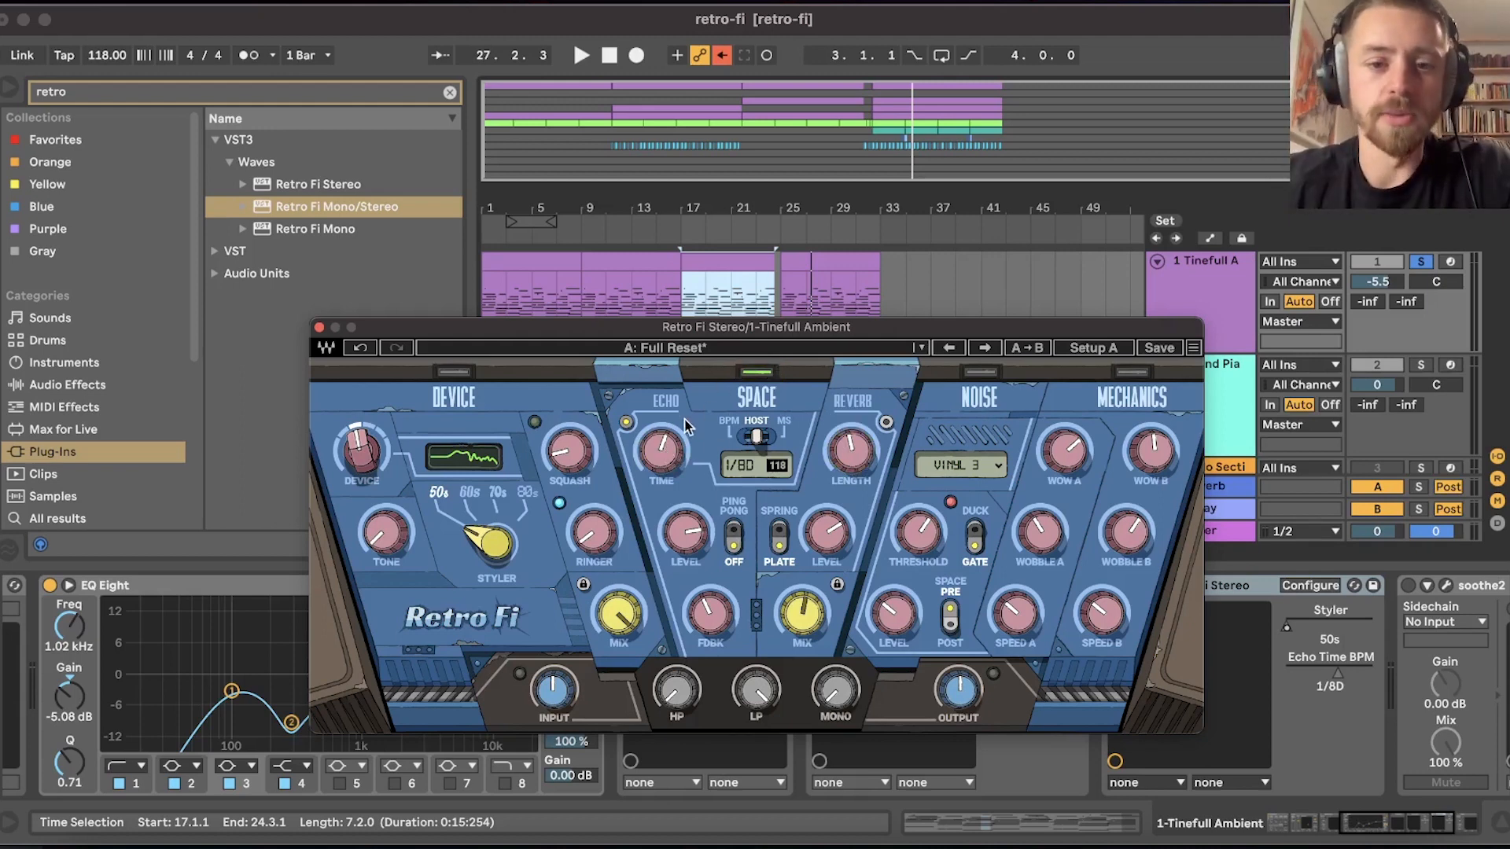
# Try the echo's MS and BPM timing modes, including a 380 ms time, and return the timing to Host.
pyautogui.click(755, 438)
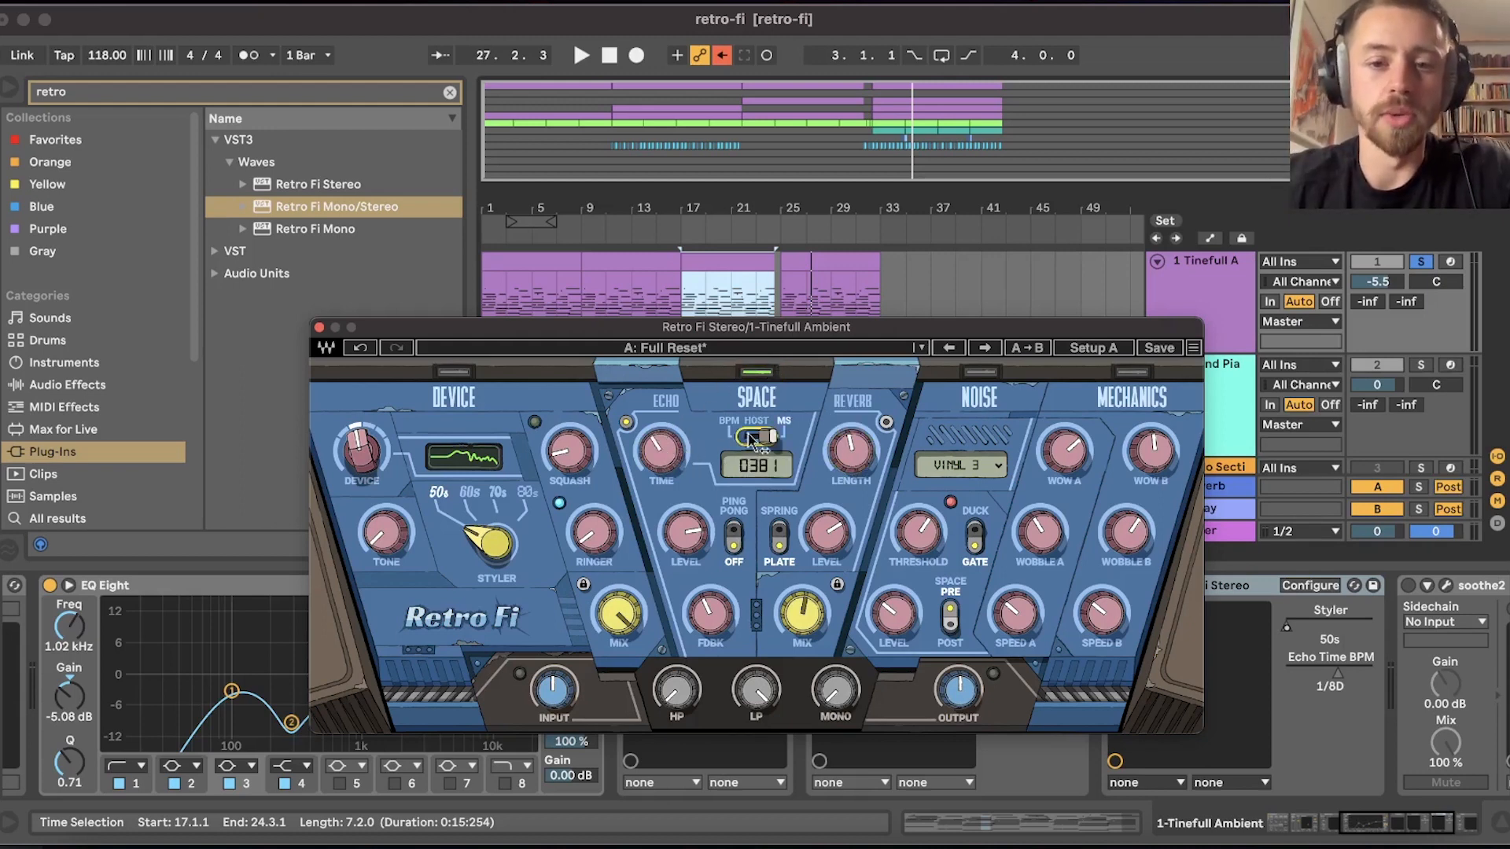
pyautogui.click(755, 442)
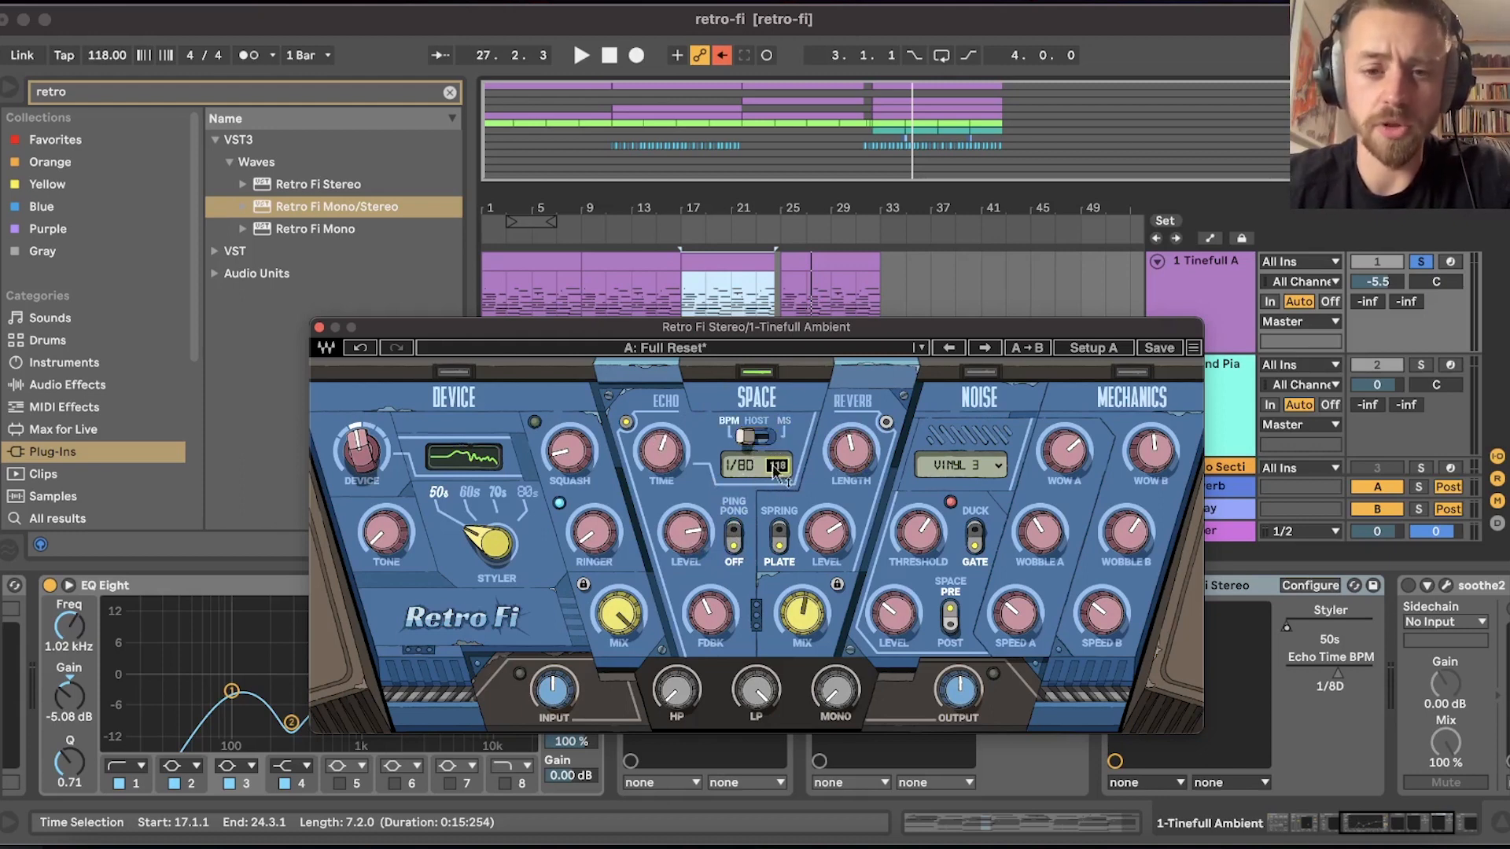
pyautogui.click(754, 437)
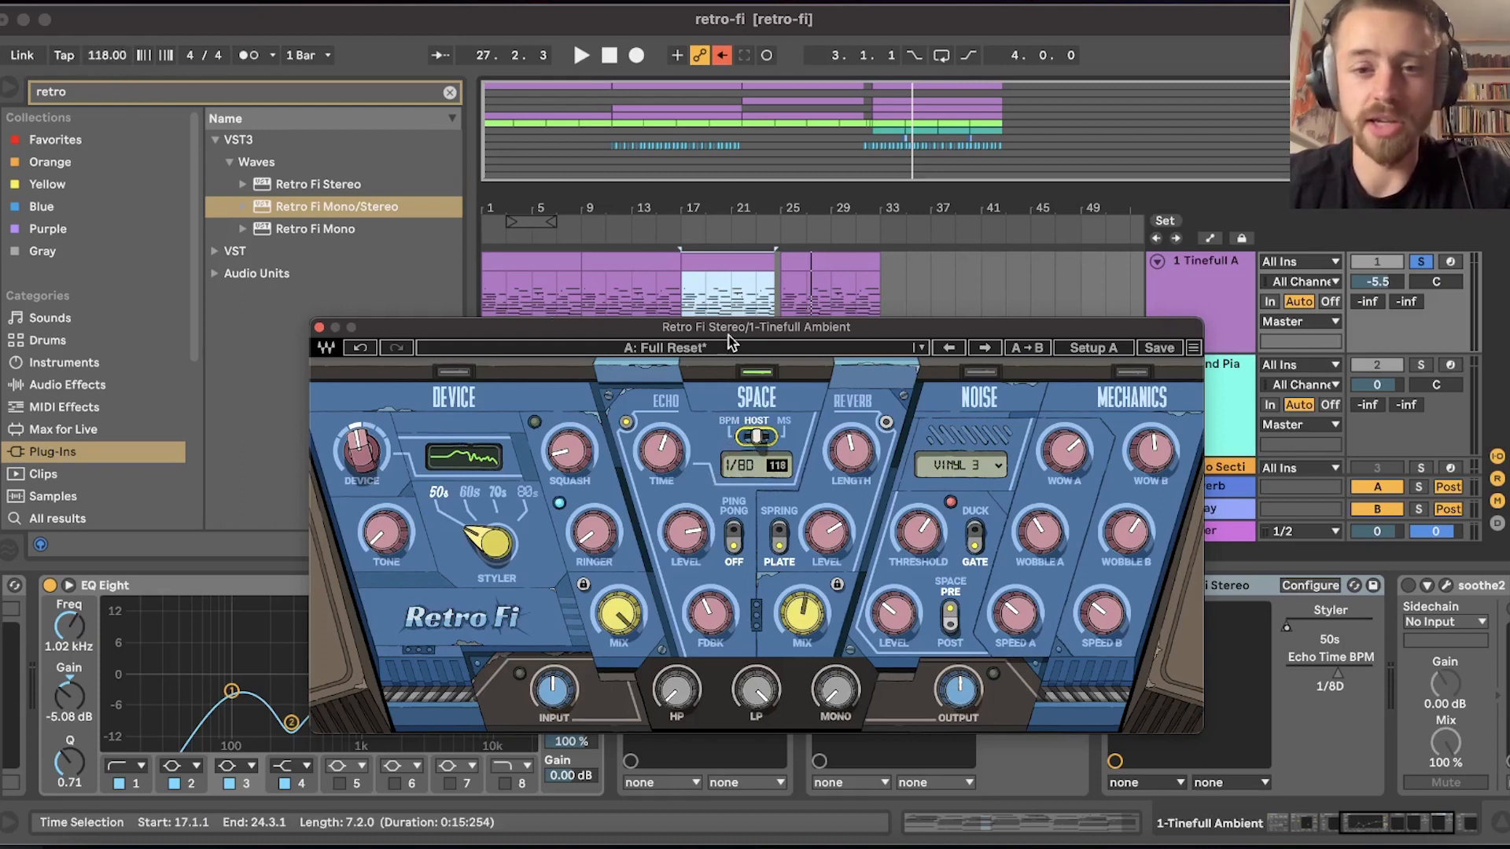
pyautogui.click(757, 445)
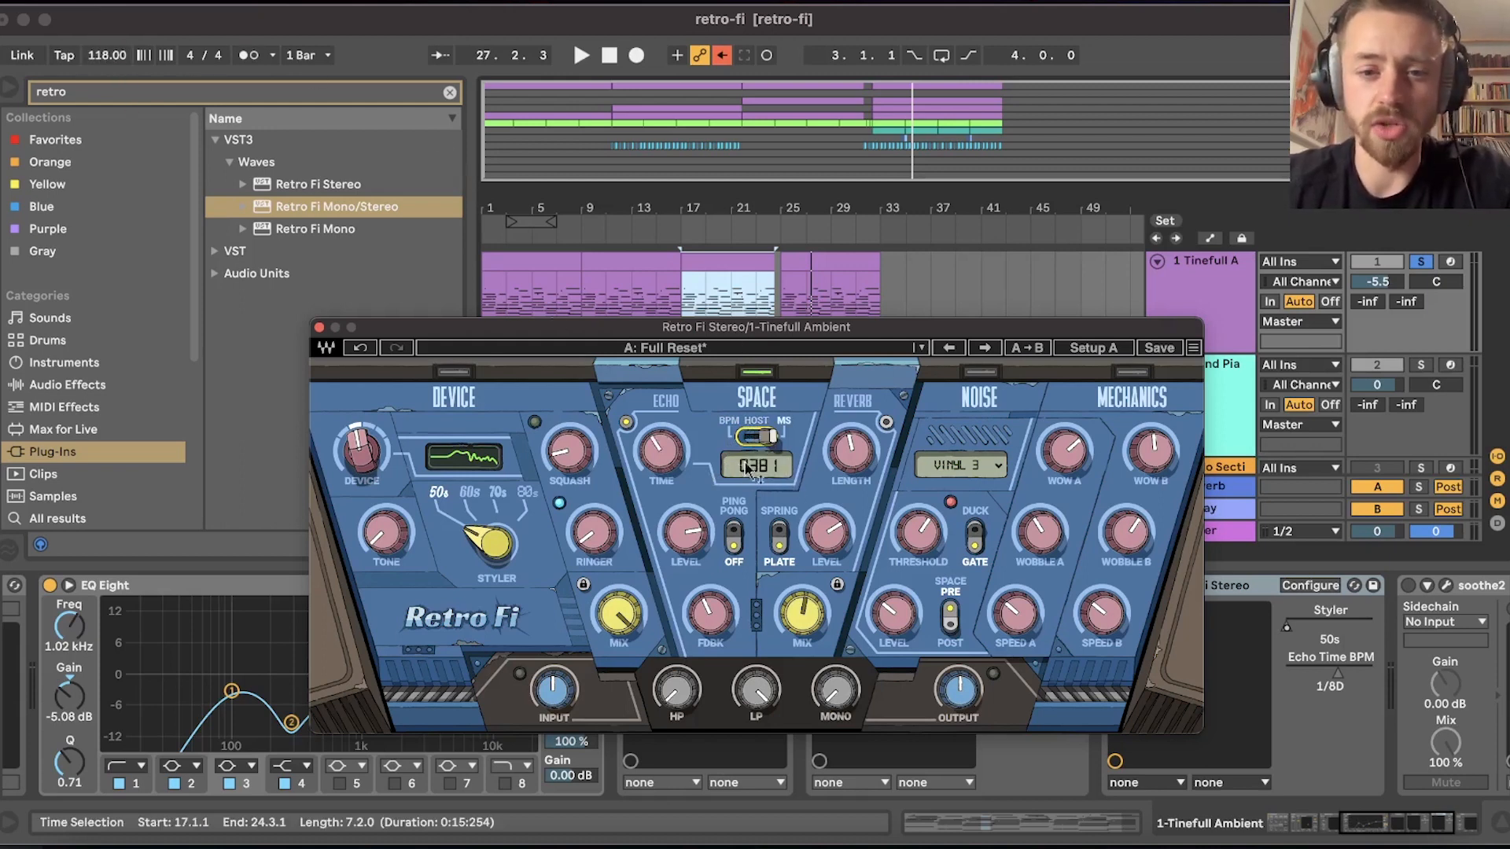
pyautogui.moveTo(668, 457); pyautogui.dragTo(668, 456)
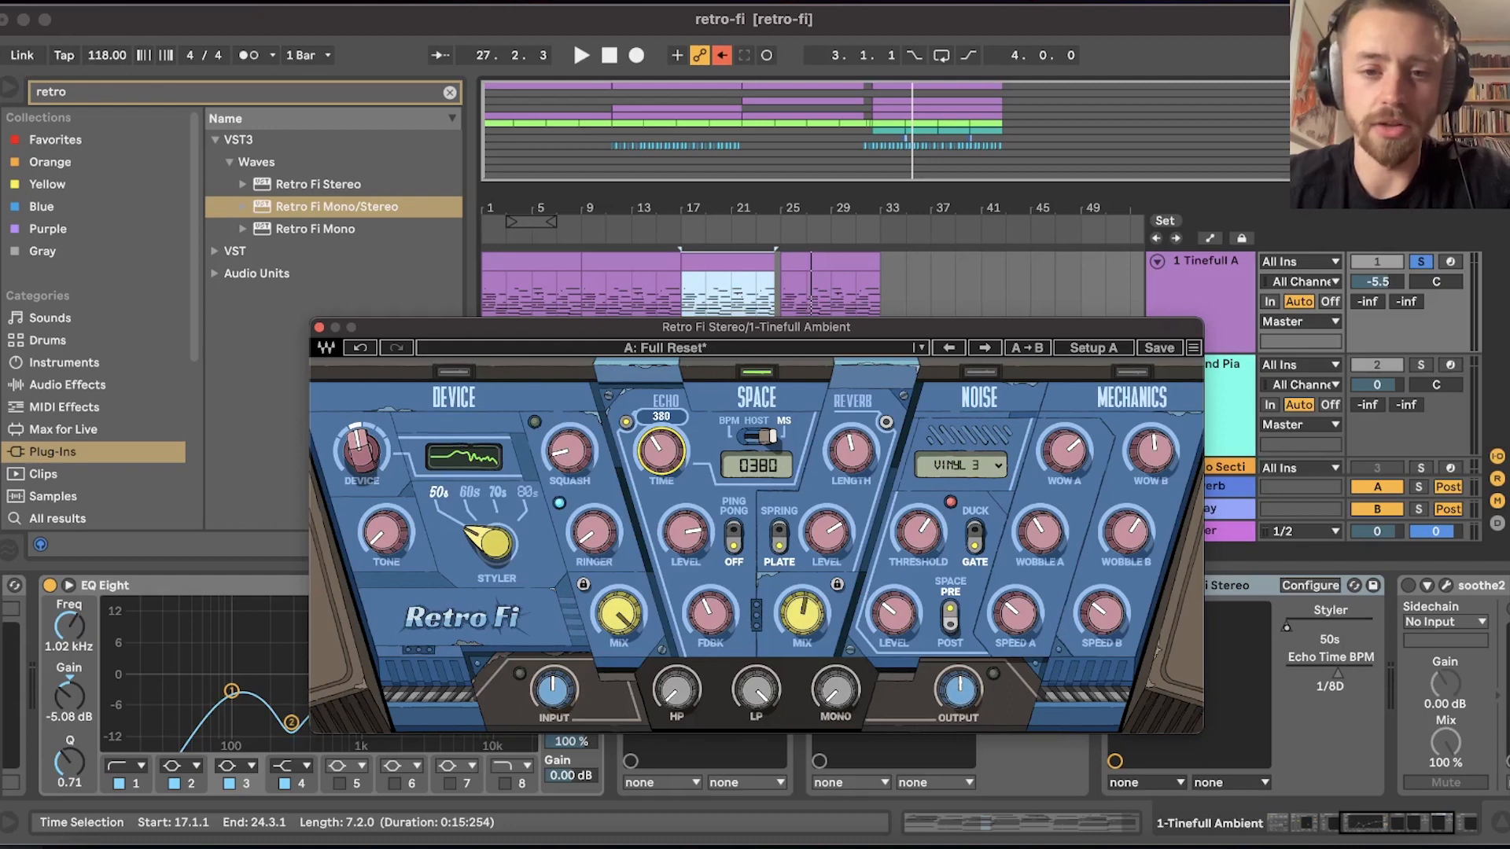
pyautogui.click(755, 437)
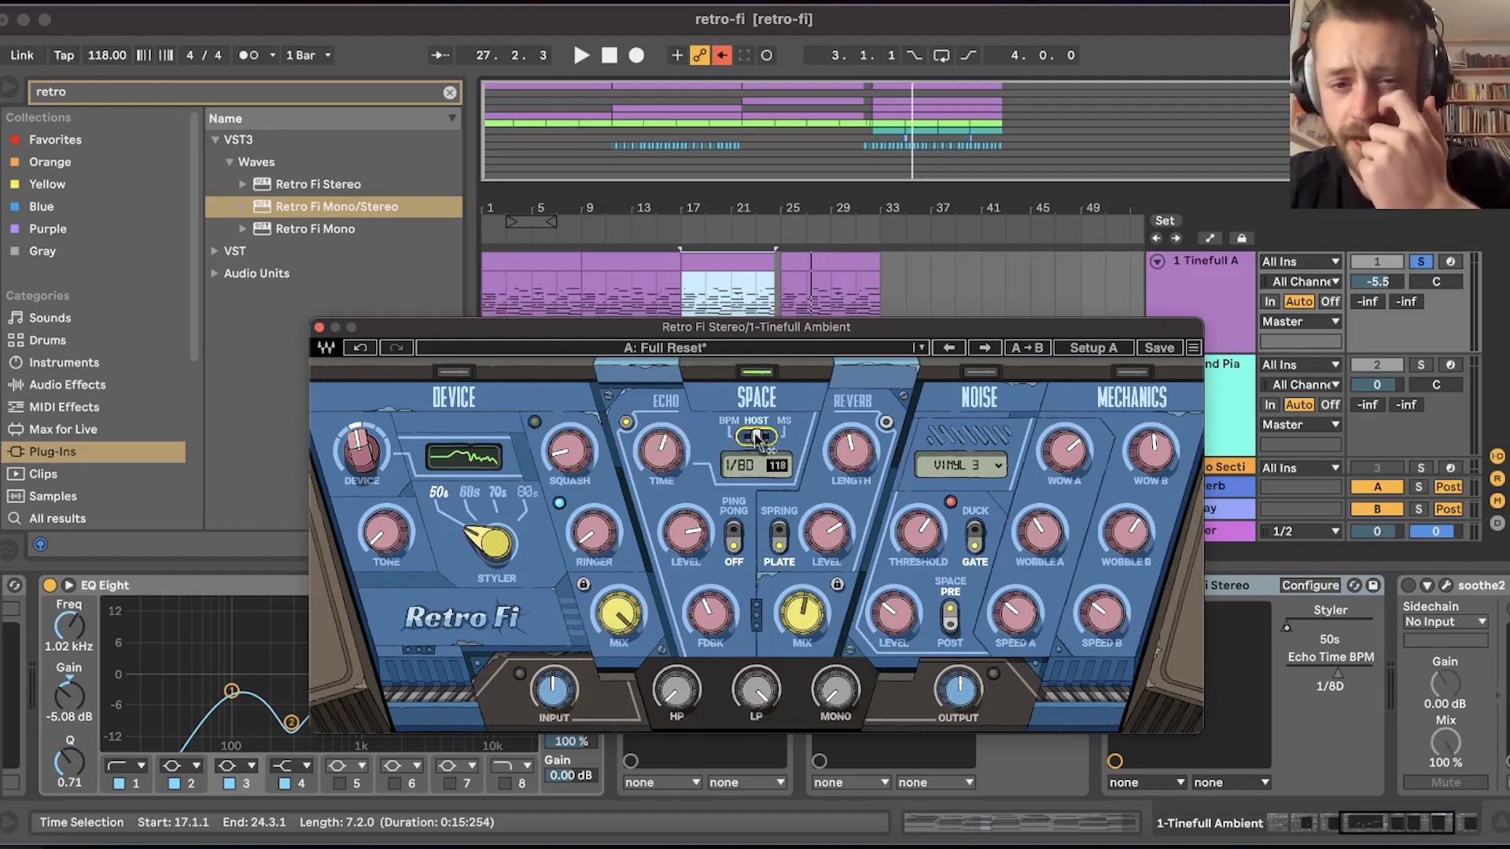
# Set the echo time to 1/4 and adjust the echo feedback, trying 81.2 %.
pyautogui.moveTo(661, 464); pyautogui.dragTo(661, 466)
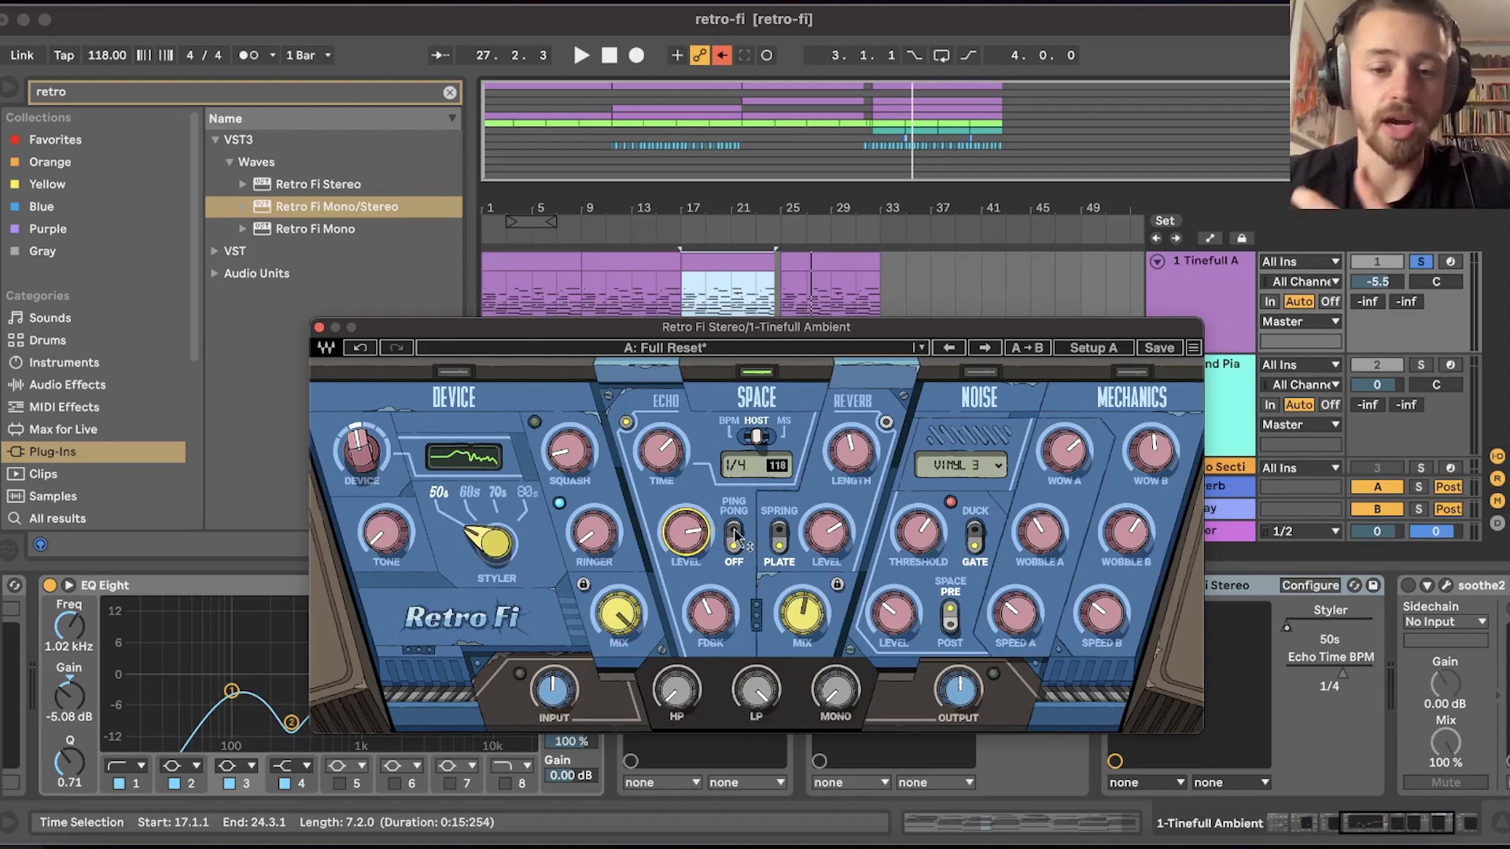
pyautogui.click(713, 609)
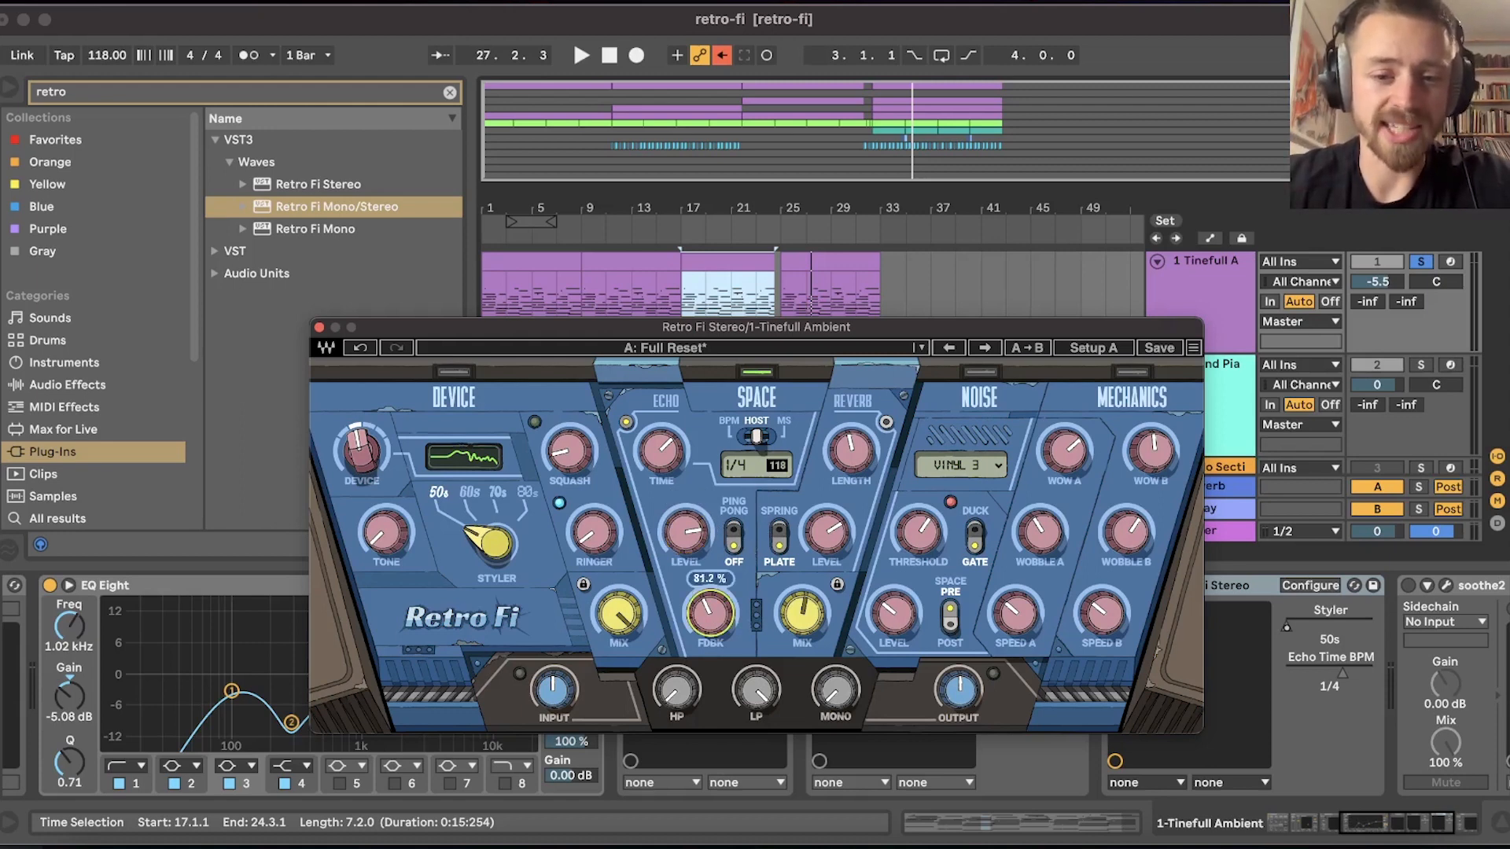
pyautogui.moveTo(712, 610)
pyautogui.mouseDown()
pyautogui.moveTo(712, 555)
pyautogui.moveTo(713, 631)
pyautogui.mouseUp()
# Toggle the echo's Ping Pong mode on and off, audition it during playback, and leave it off.
pyautogui.click(735, 542)
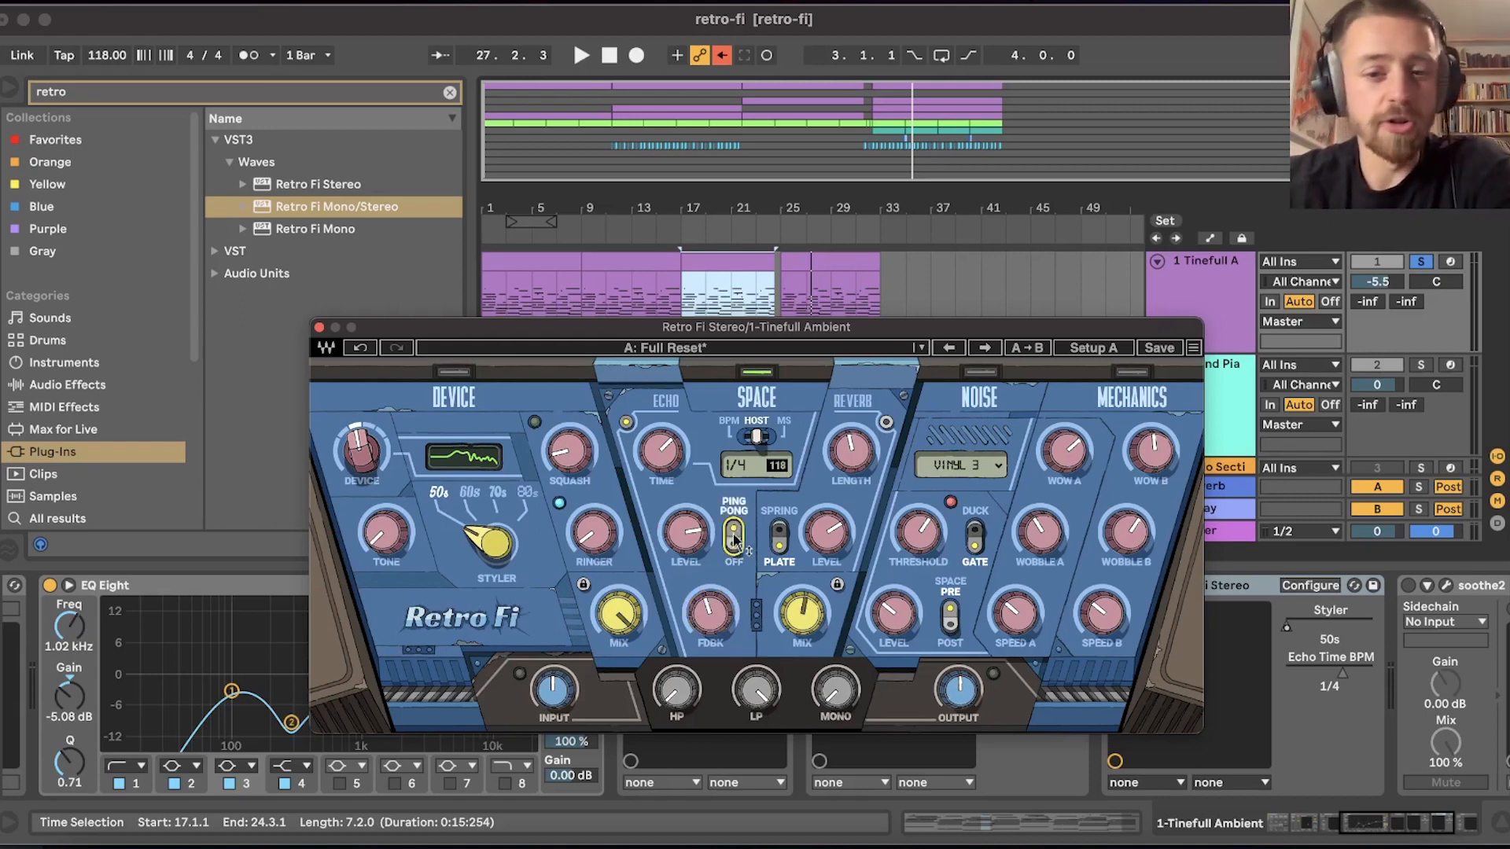
pyautogui.click(735, 543)
pyautogui.click(733, 541)
pyautogui.click(734, 541)
pyautogui.click(734, 541)
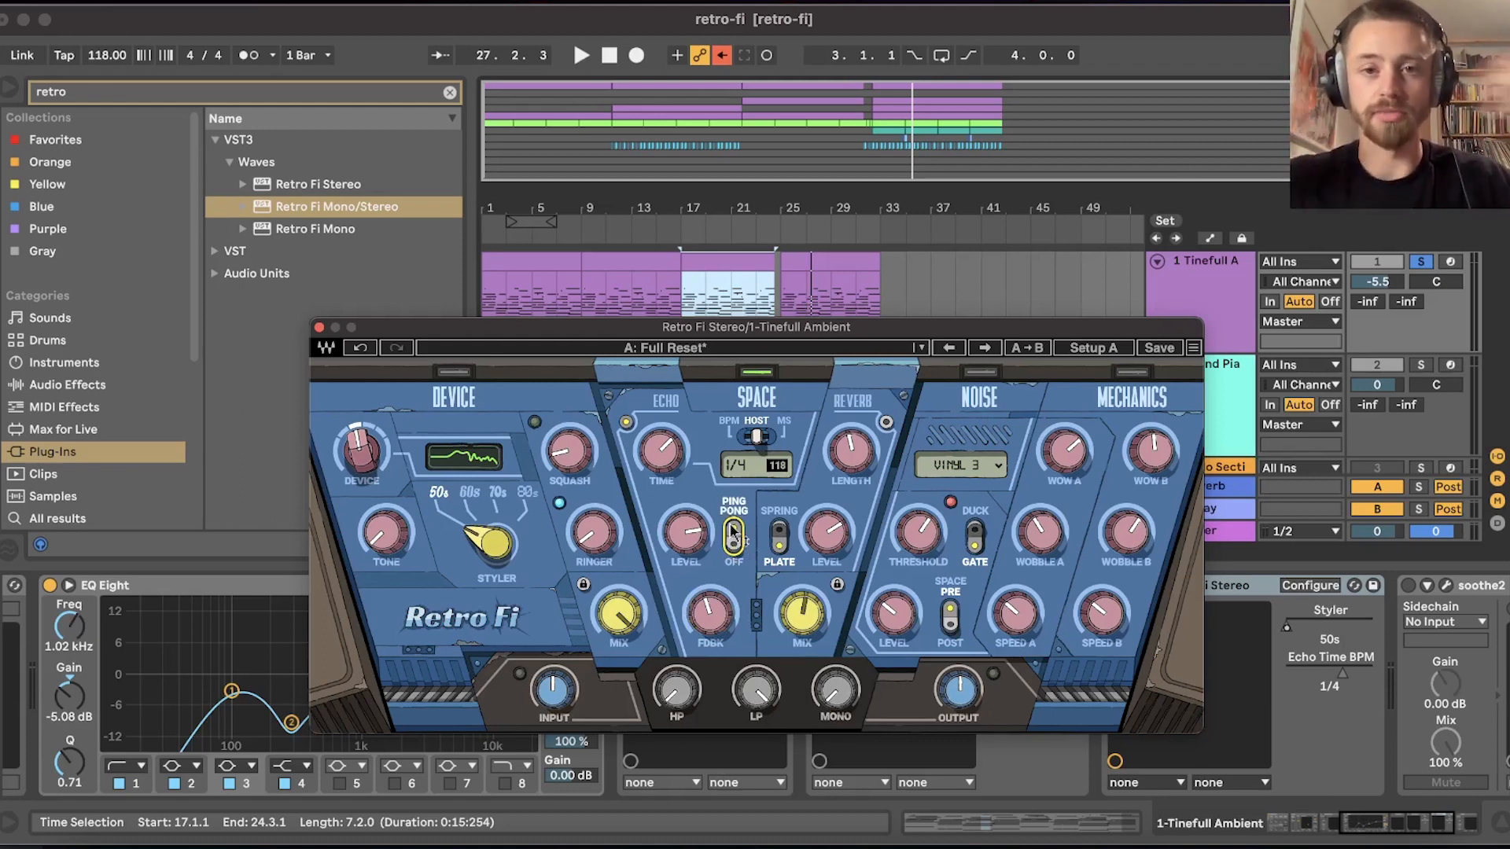
pyautogui.press('space')
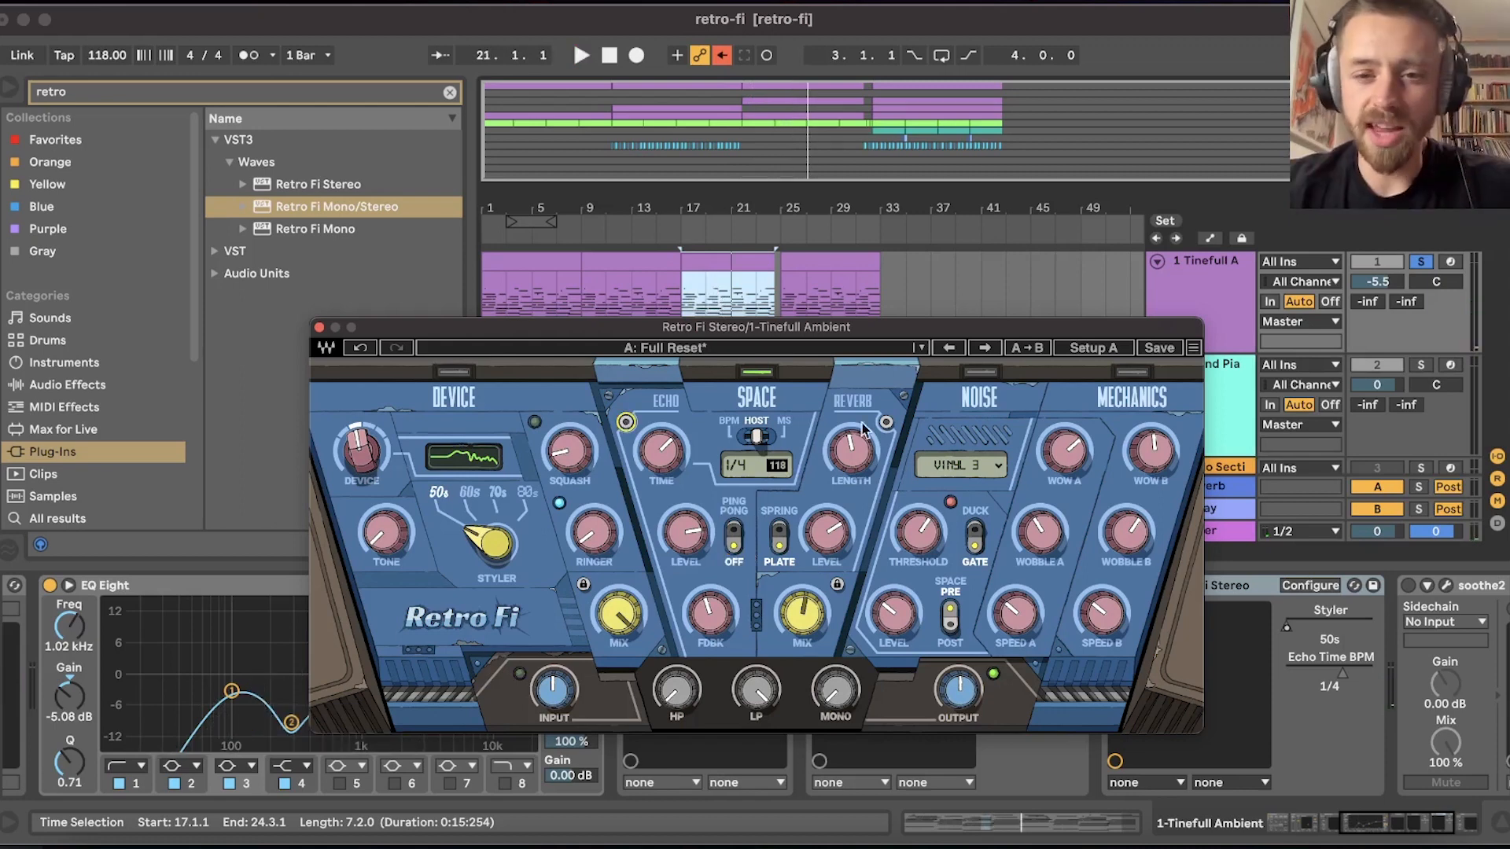
# Enable the Space section's reverb in place of the echo and adjust the reverb Length.
pyautogui.click(886, 422)
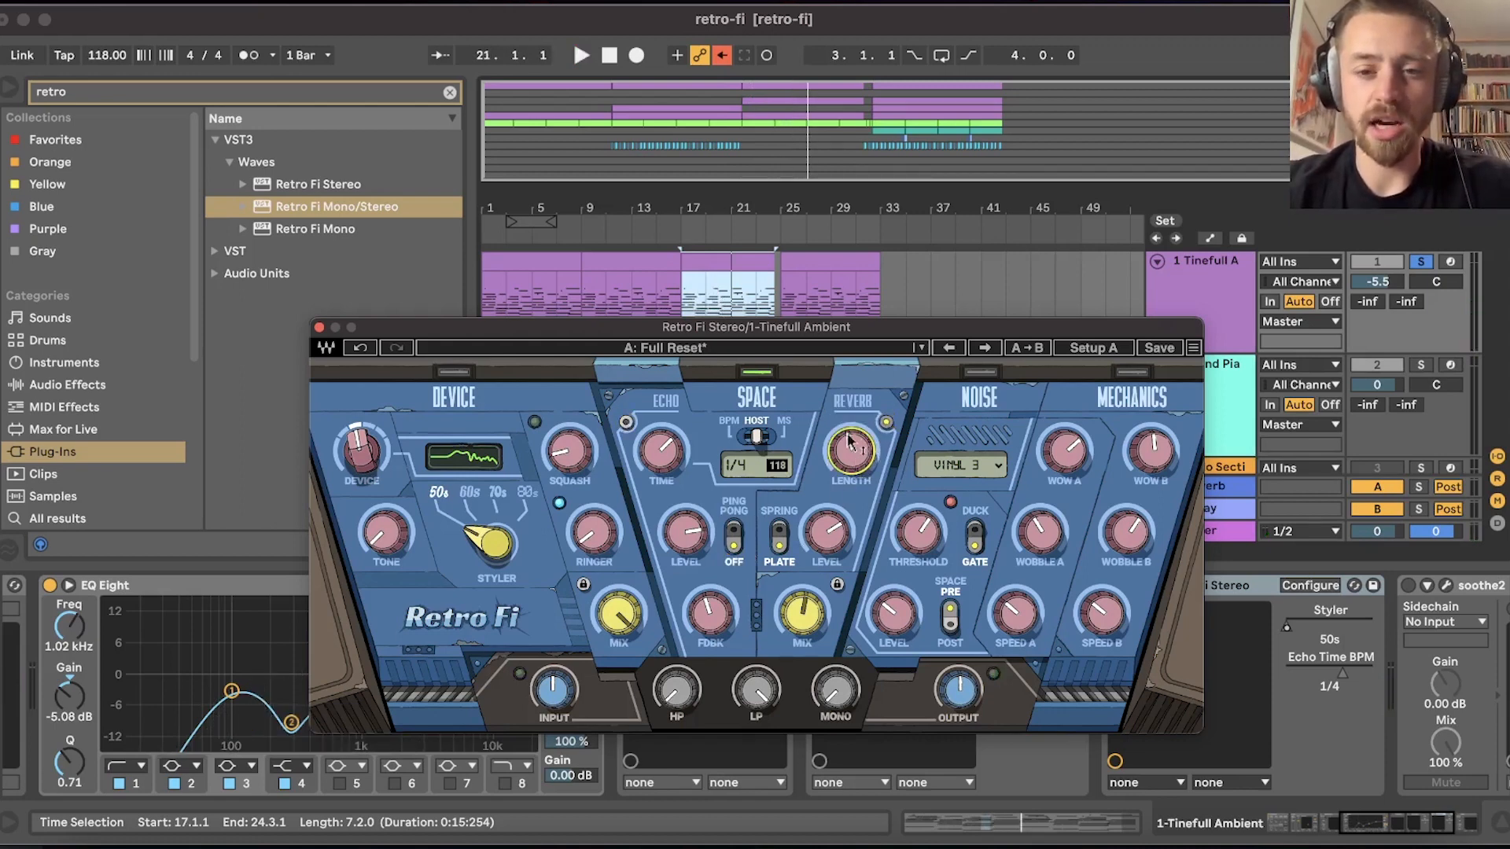
pyautogui.moveTo(851, 446)
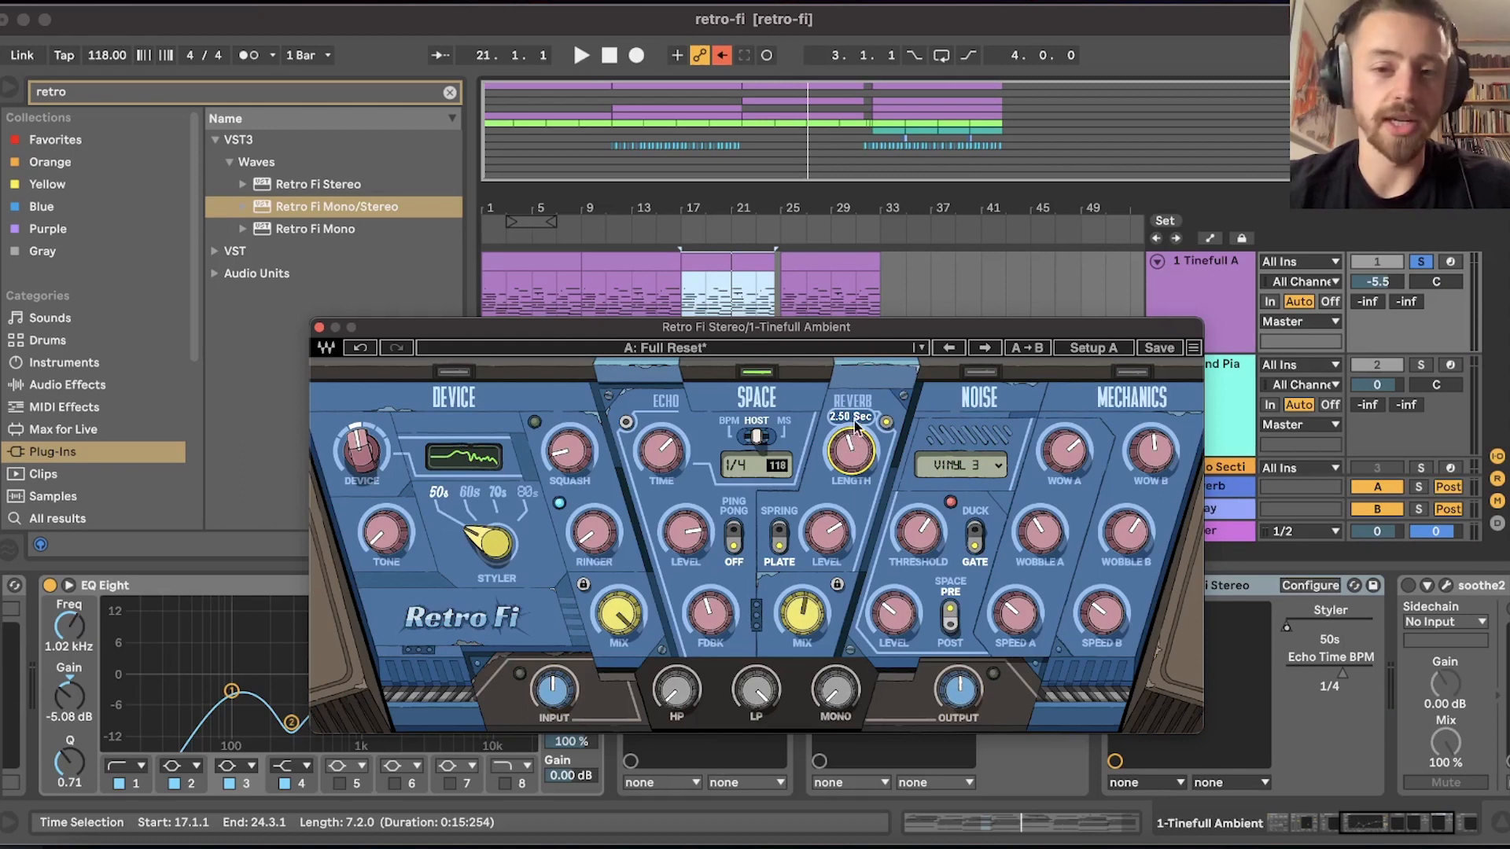
pyautogui.moveTo(853, 443); pyautogui.dragTo(854, 444)
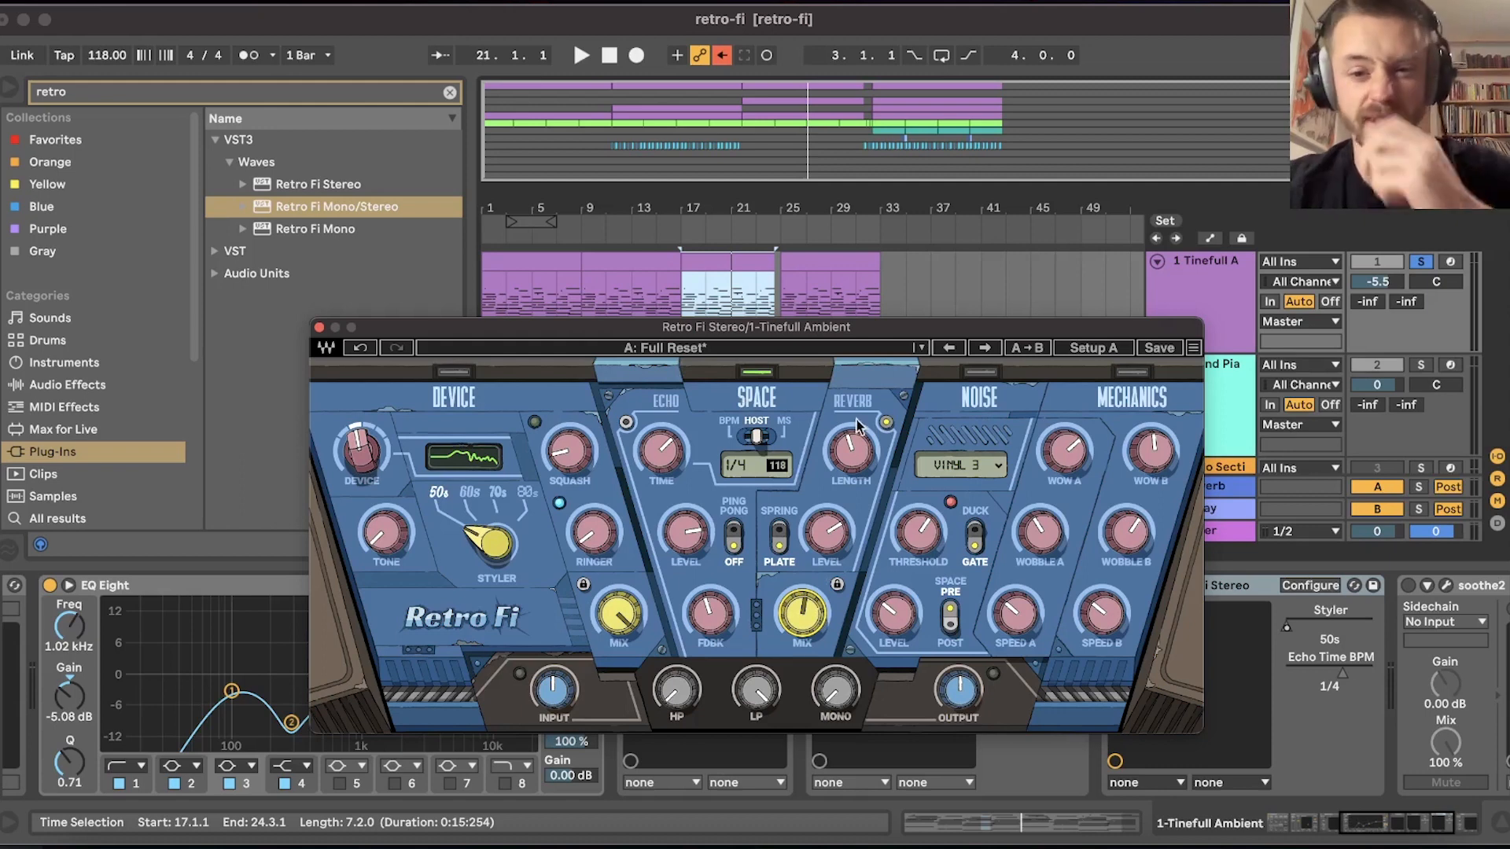
# Switch the Space section's reverb type between Plate and Spring.
pyautogui.click(780, 541)
pyautogui.click(780, 544)
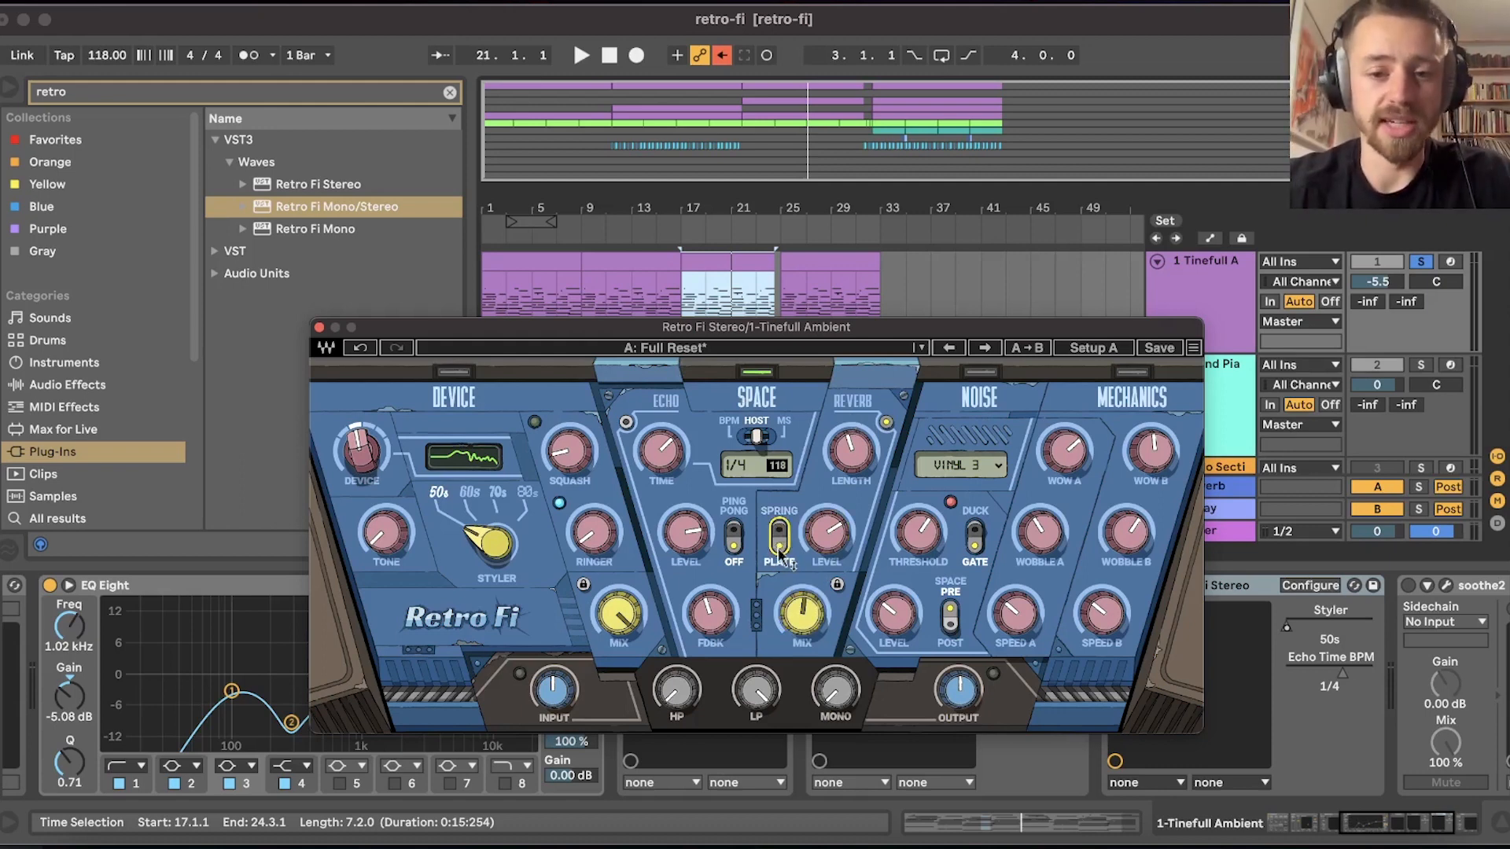
pyautogui.click(778, 539)
pyautogui.moveTo(785, 326); pyautogui.dragTo(783, 326)
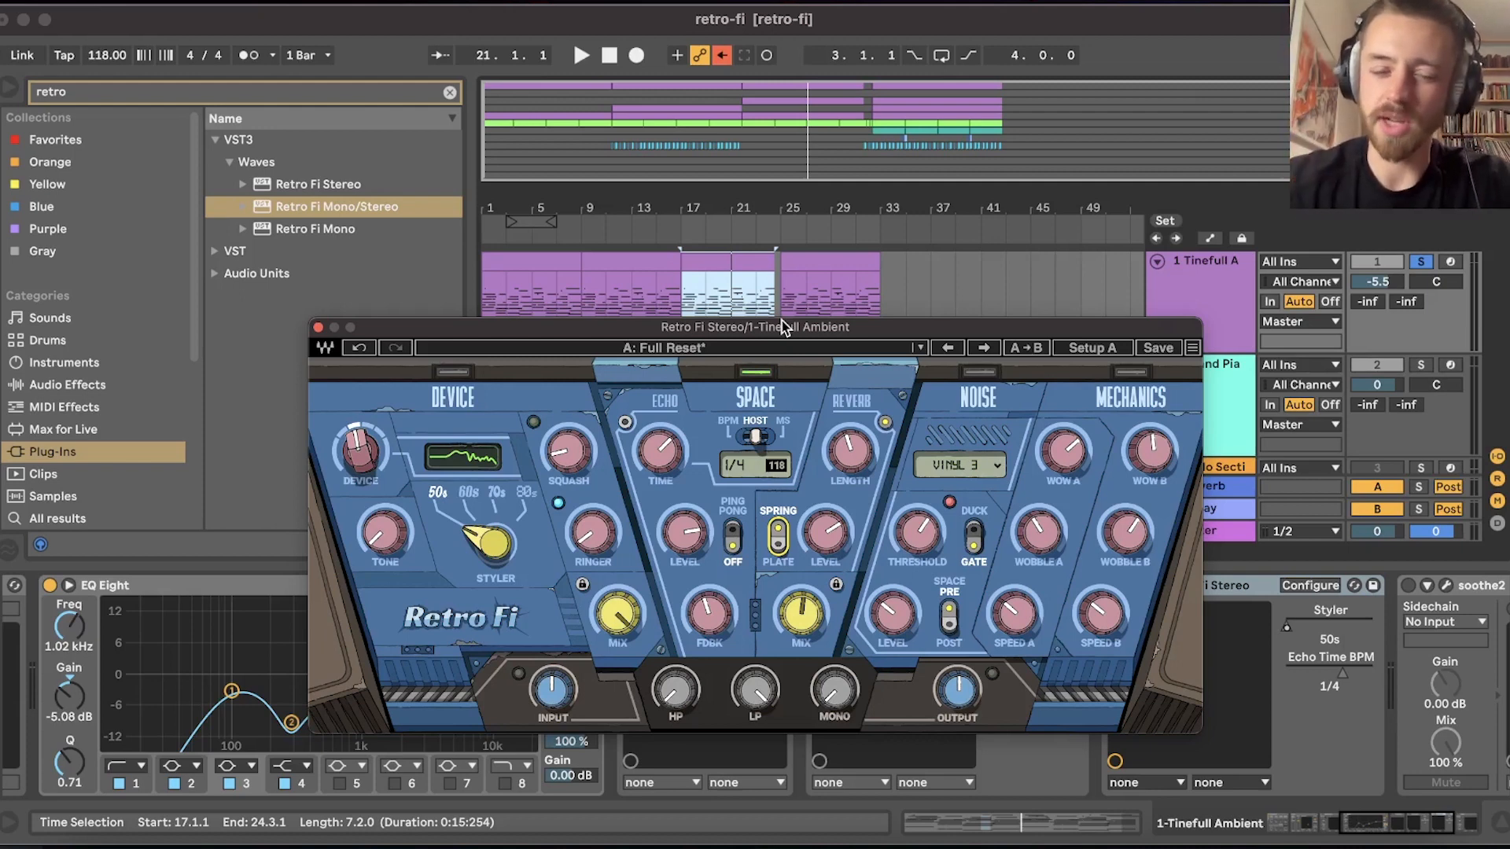
# Audition the reverb on the track while raising the Space section's Mix and setting the reverb Level to -4.8 dB.
pyautogui.press('space')
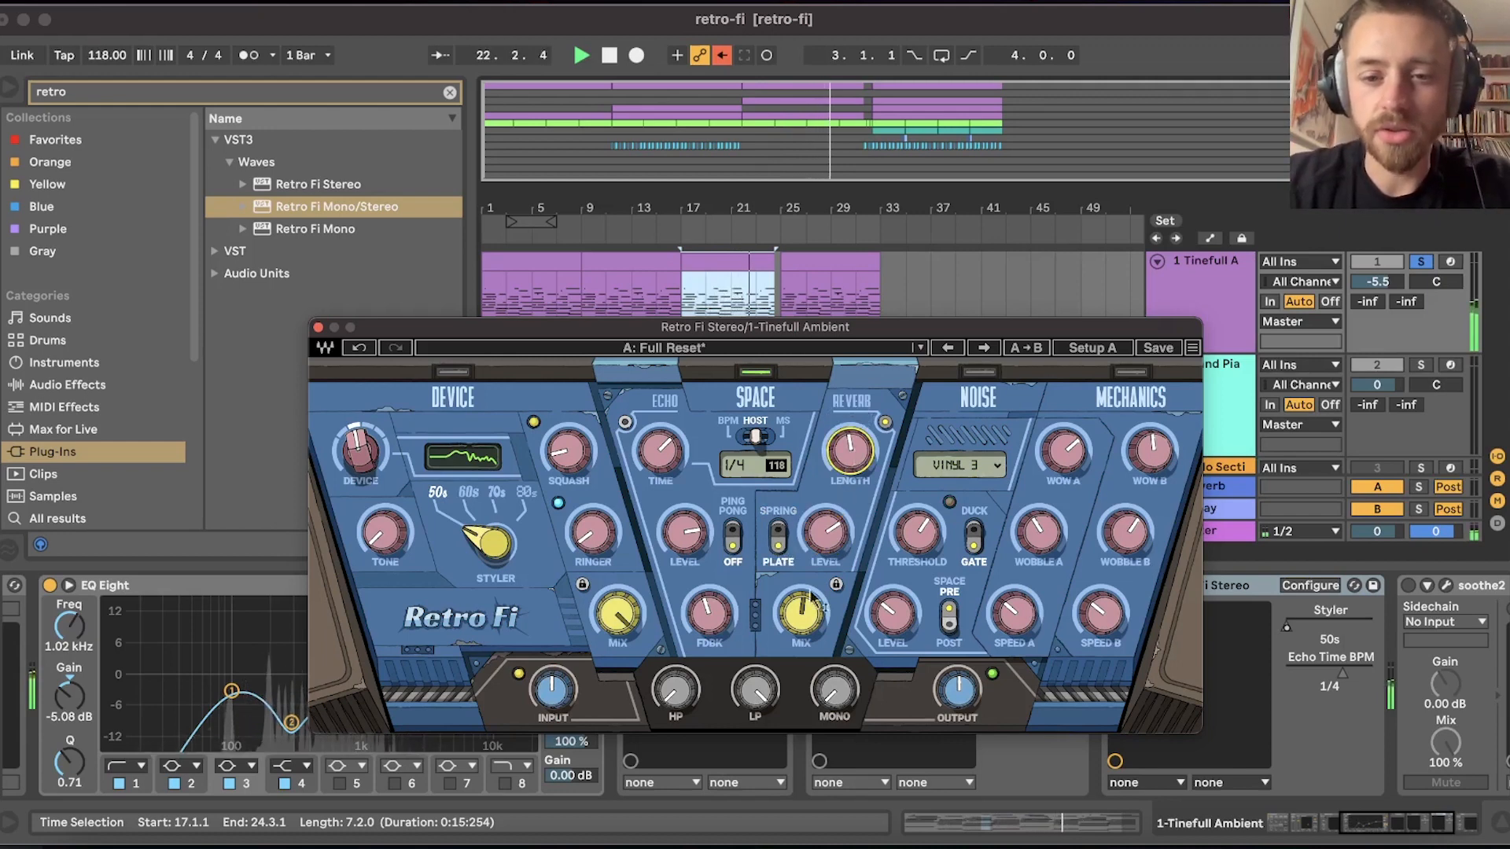
pyautogui.moveTo(807, 612); pyautogui.dragTo(806, 601)
pyautogui.moveTo(831, 536); pyautogui.dragTo(831, 528)
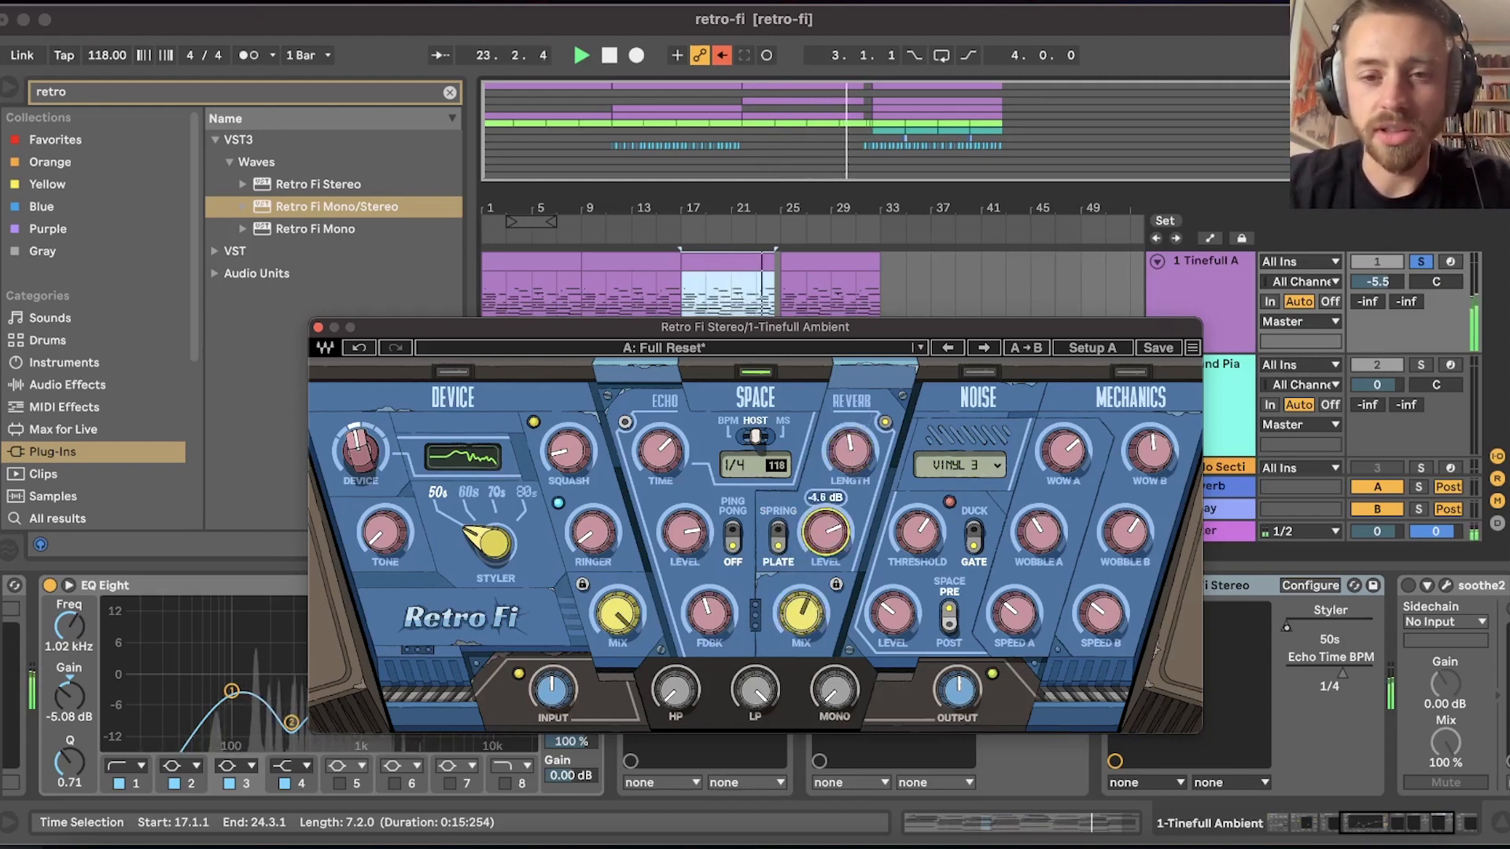
pyautogui.click(716, 262)
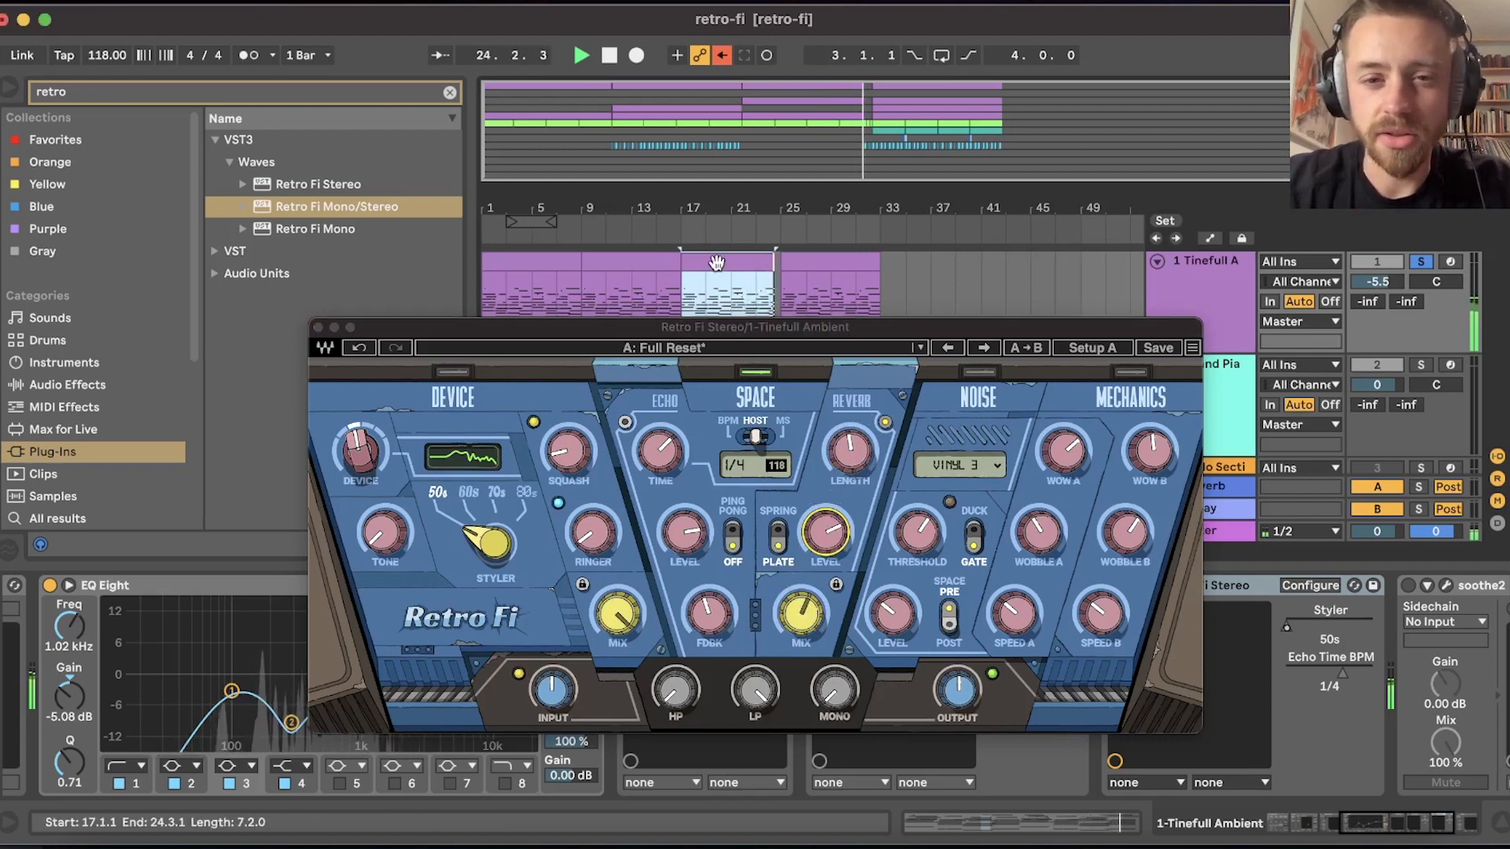
pyautogui.press('space')
pyautogui.press('space')
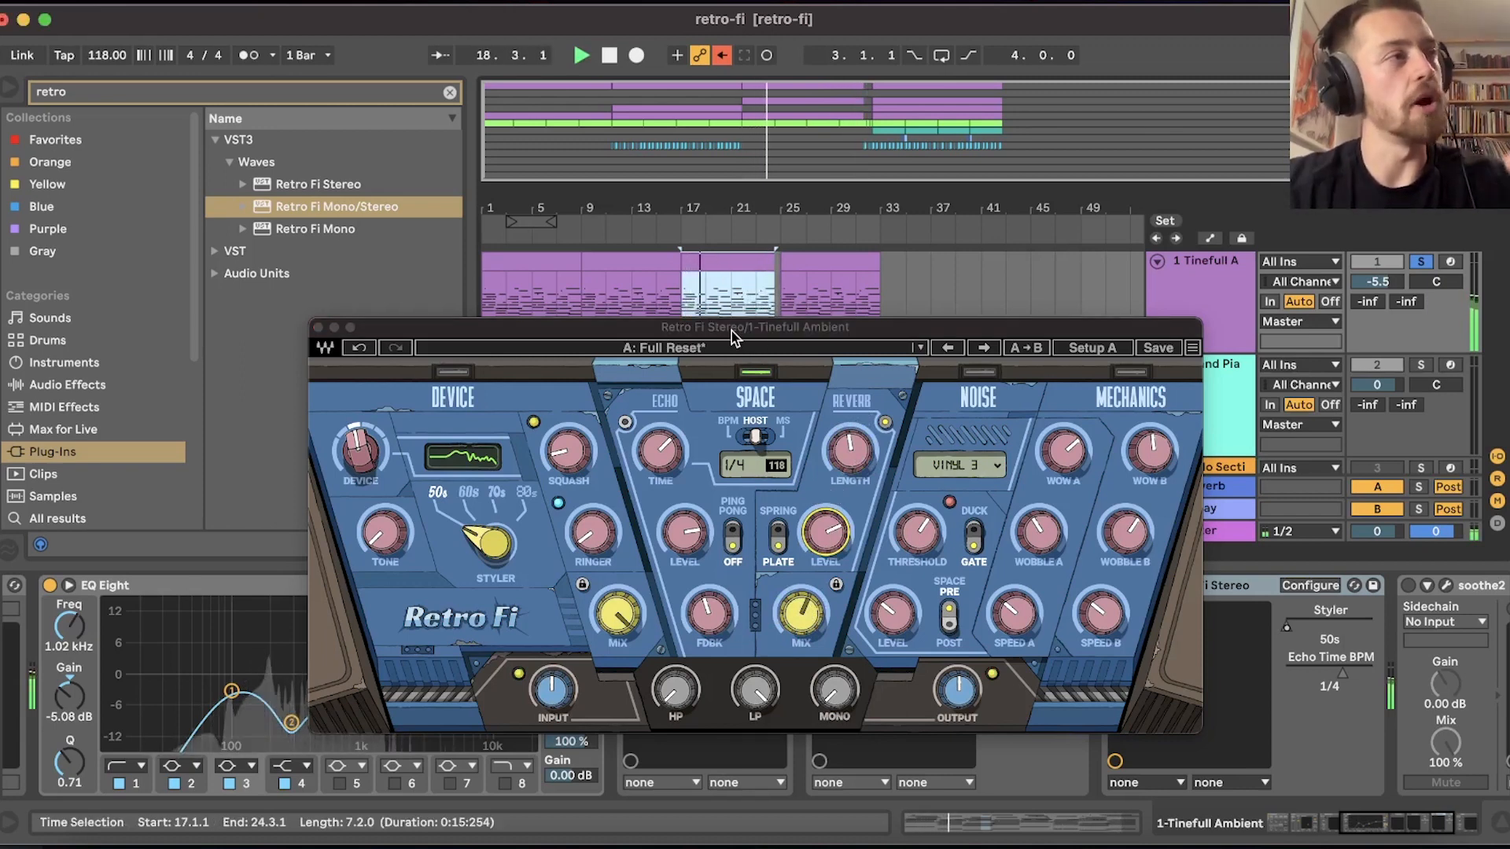
pyautogui.moveTo(731, 331); pyautogui.dragTo(737, 330)
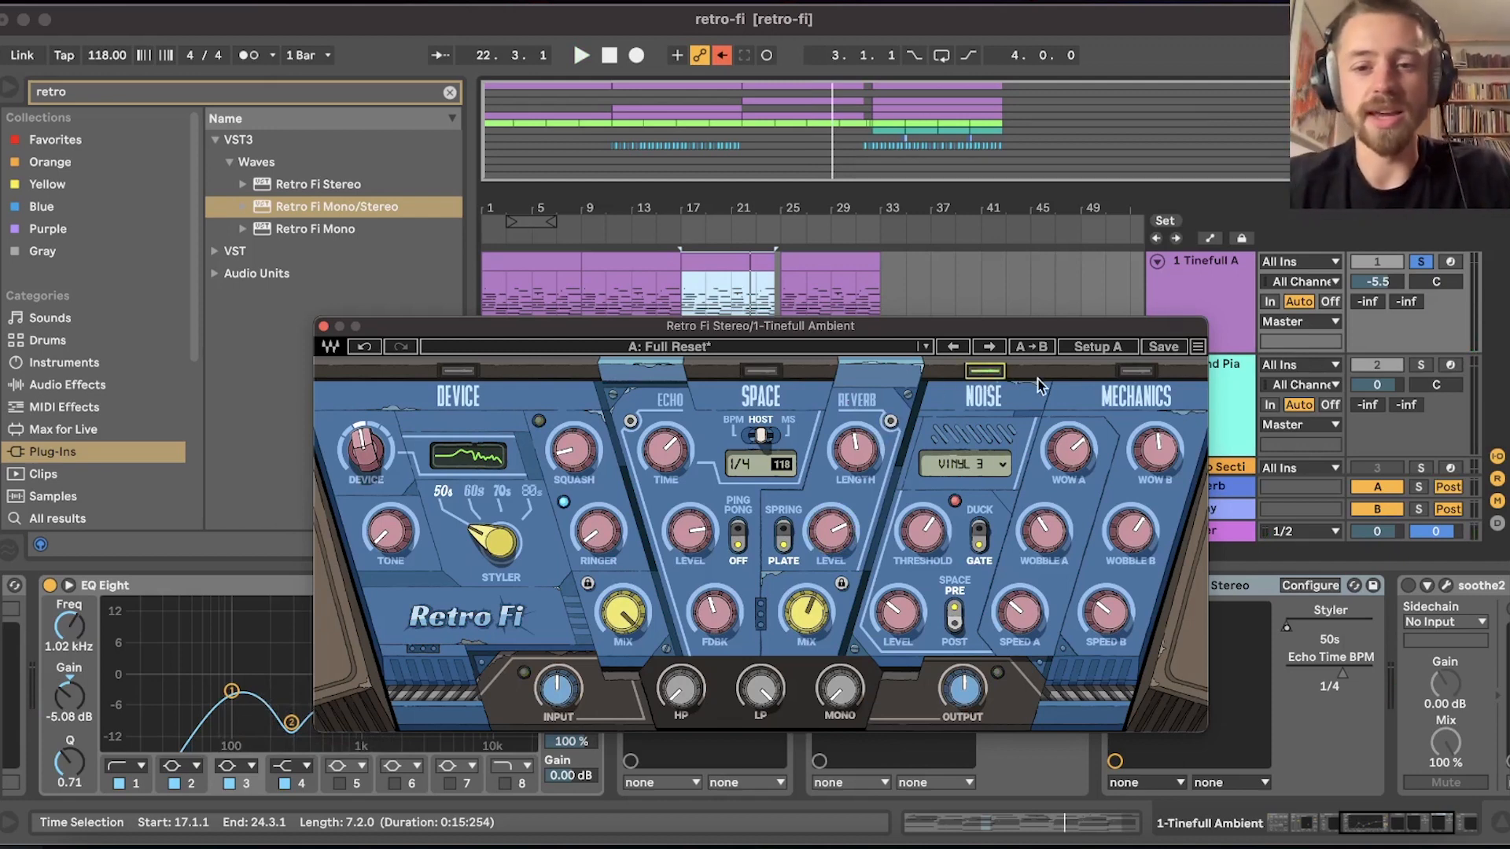
# Browse the Noise section's sound categories, including the Cassette, Digital and Mechanics variants, without picking one from the list.
pyautogui.click(1000, 465)
pyautogui.moveTo(1011, 497)
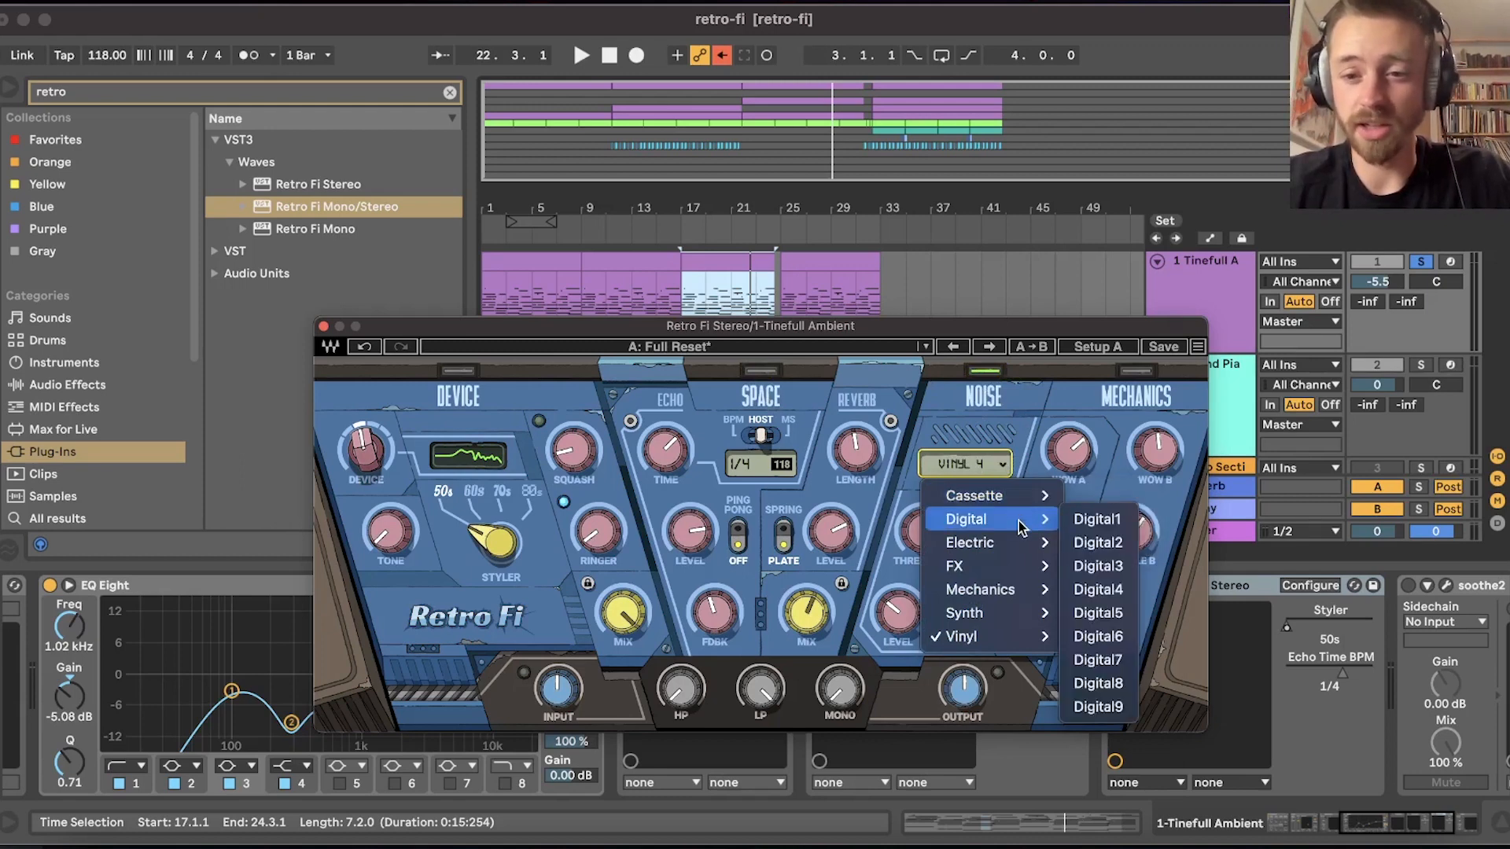
pyautogui.moveTo(1013, 573)
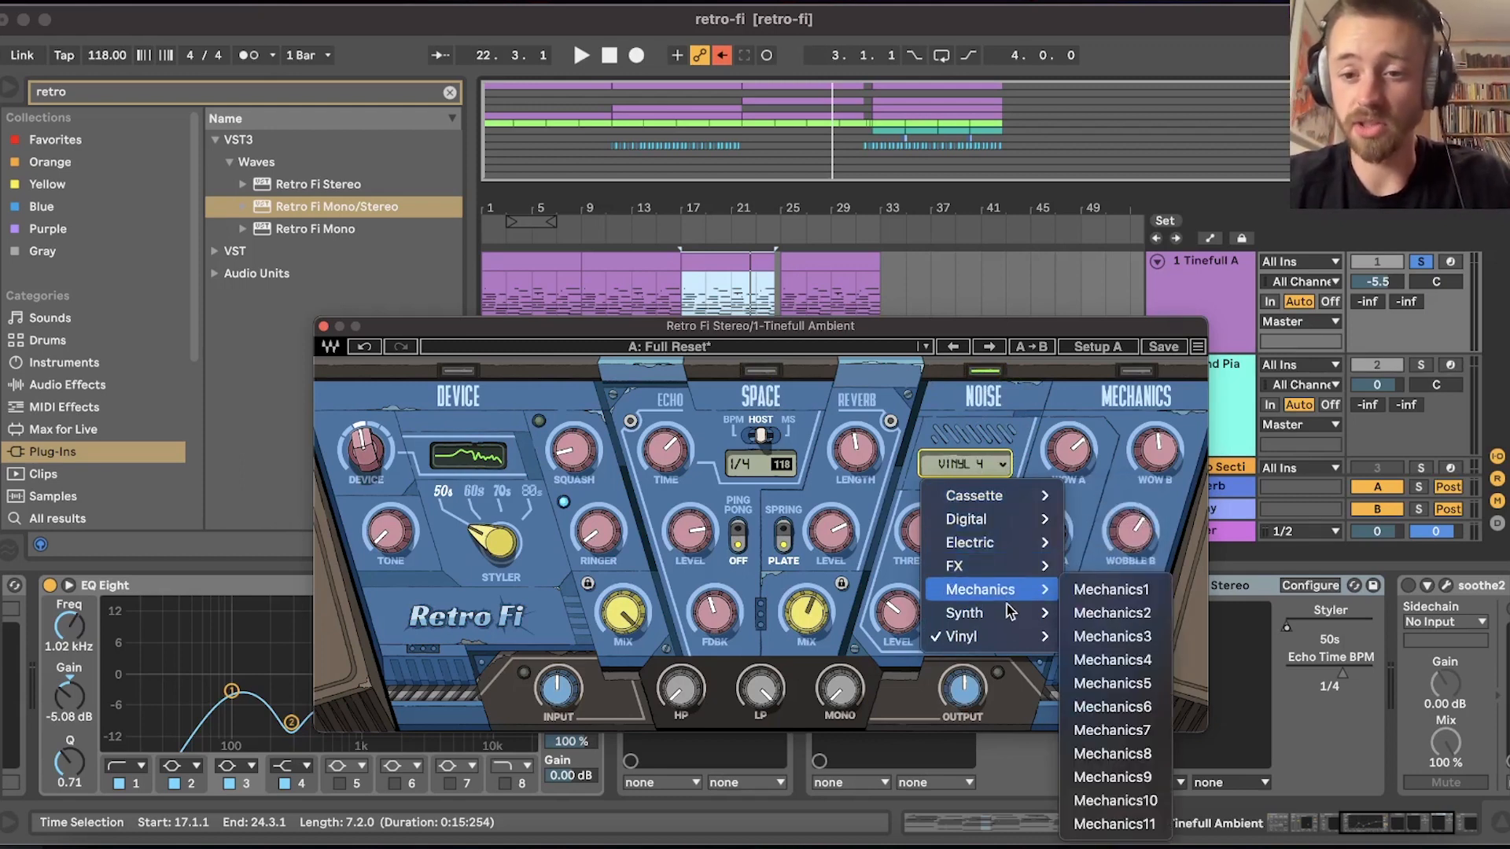
pyautogui.moveTo(1005, 642)
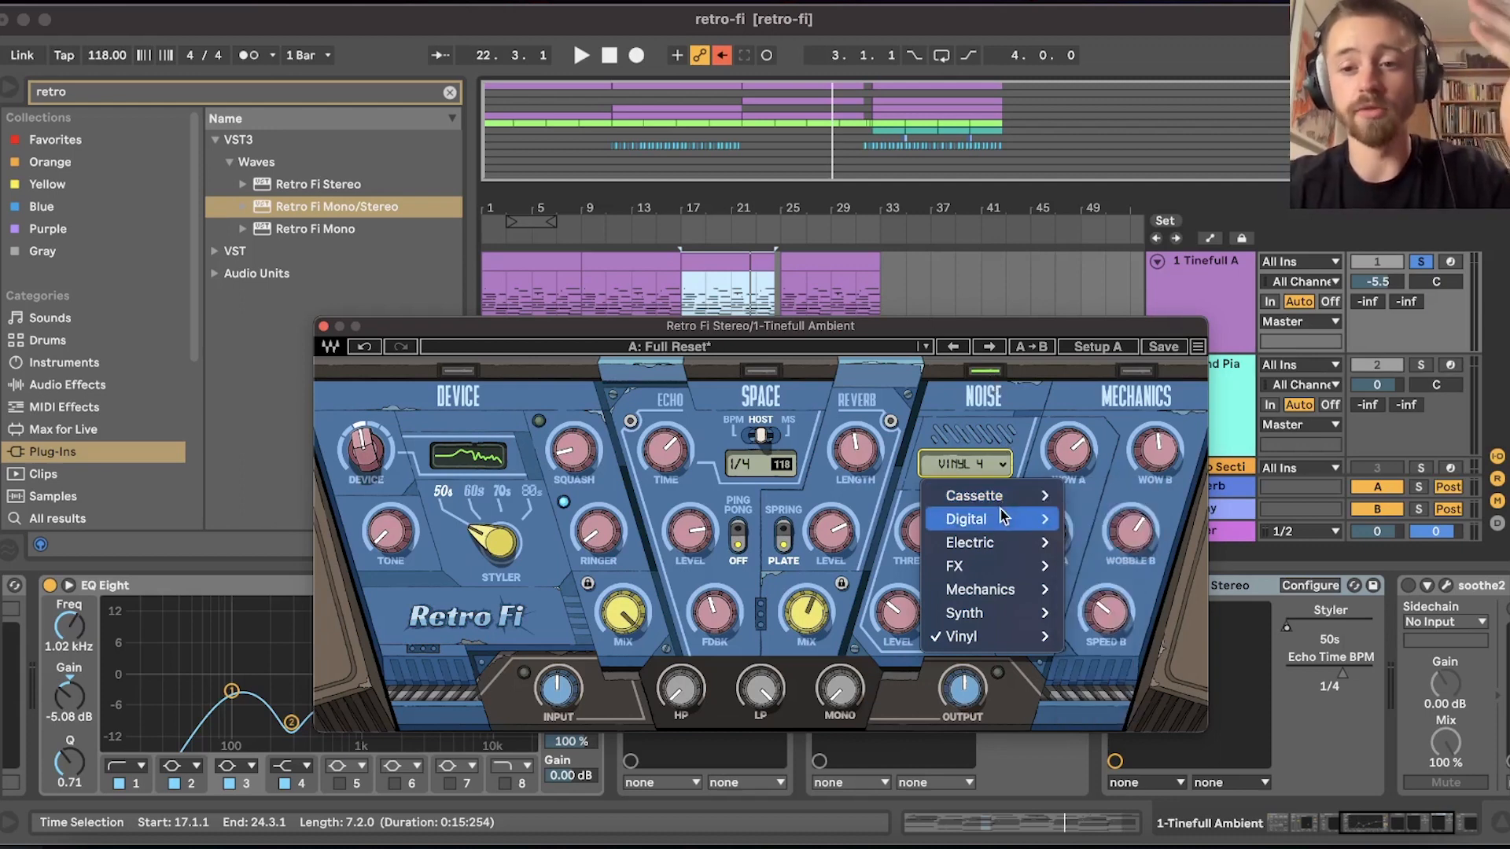
pyautogui.moveTo(1006, 550)
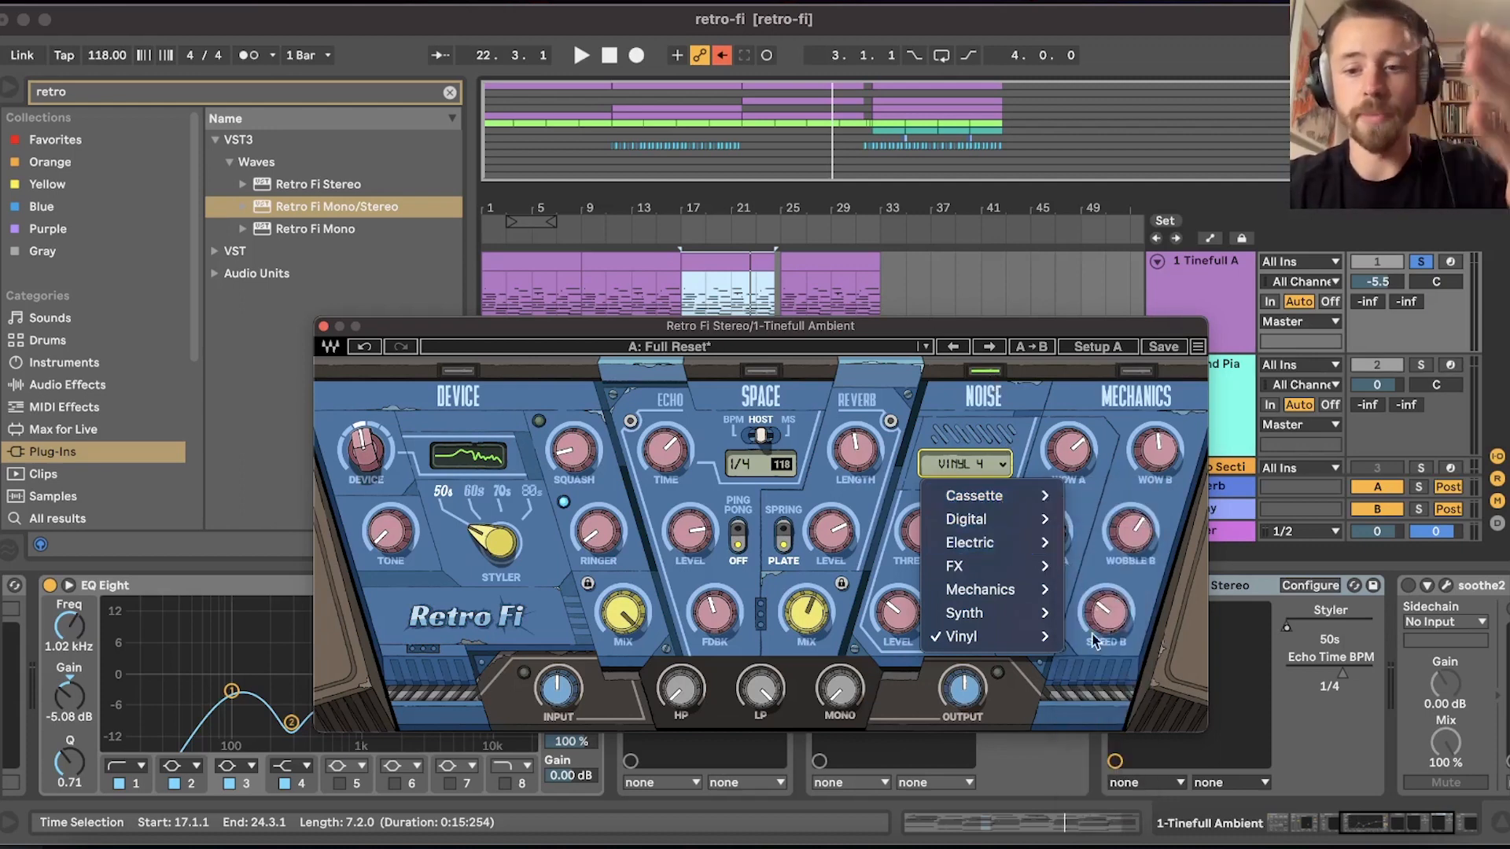
pyautogui.moveTo(1027, 590)
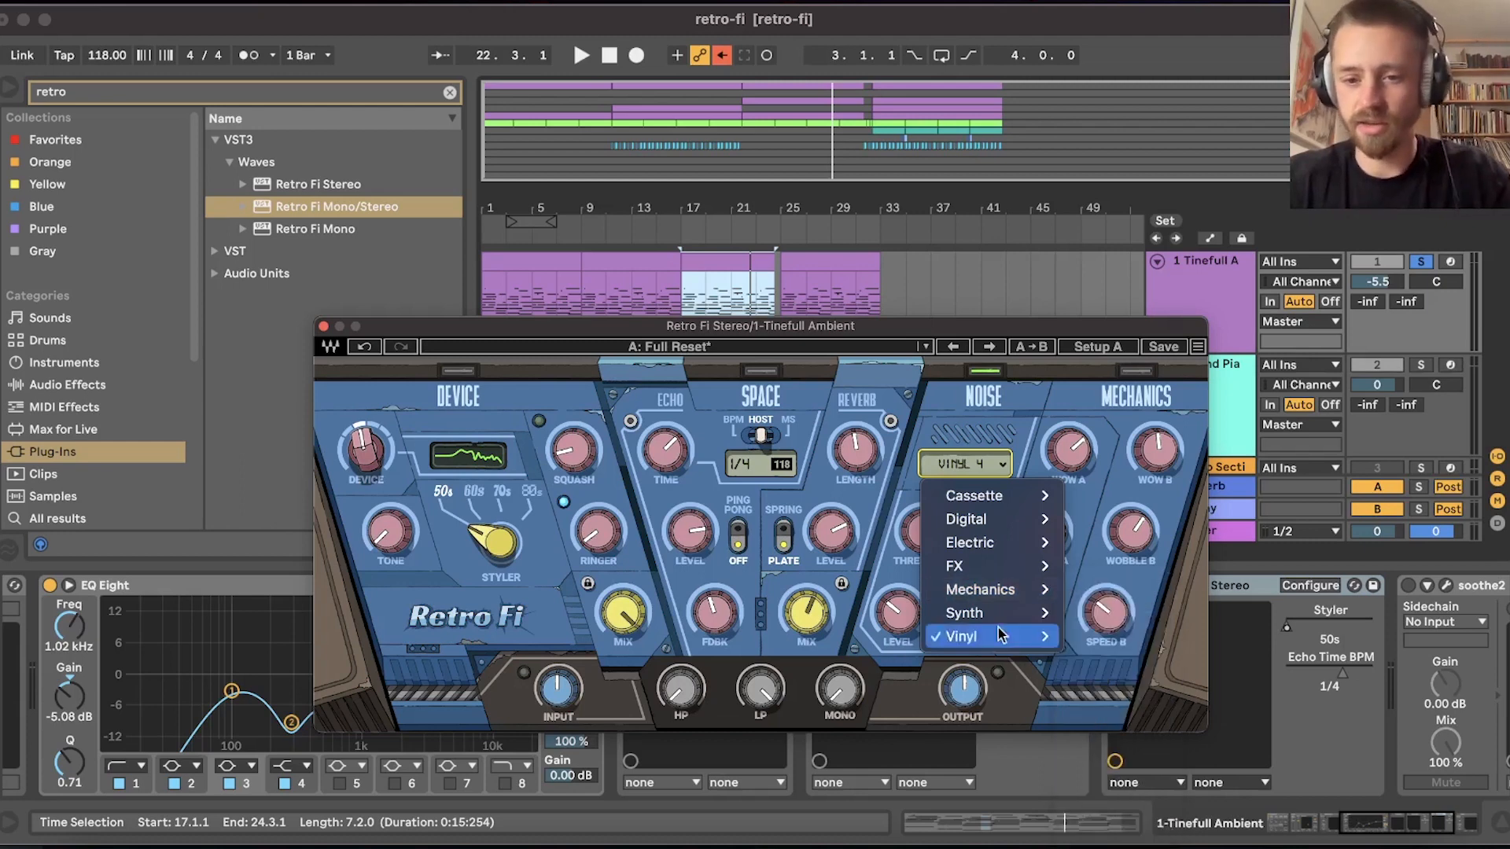
pyautogui.moveTo(990, 614)
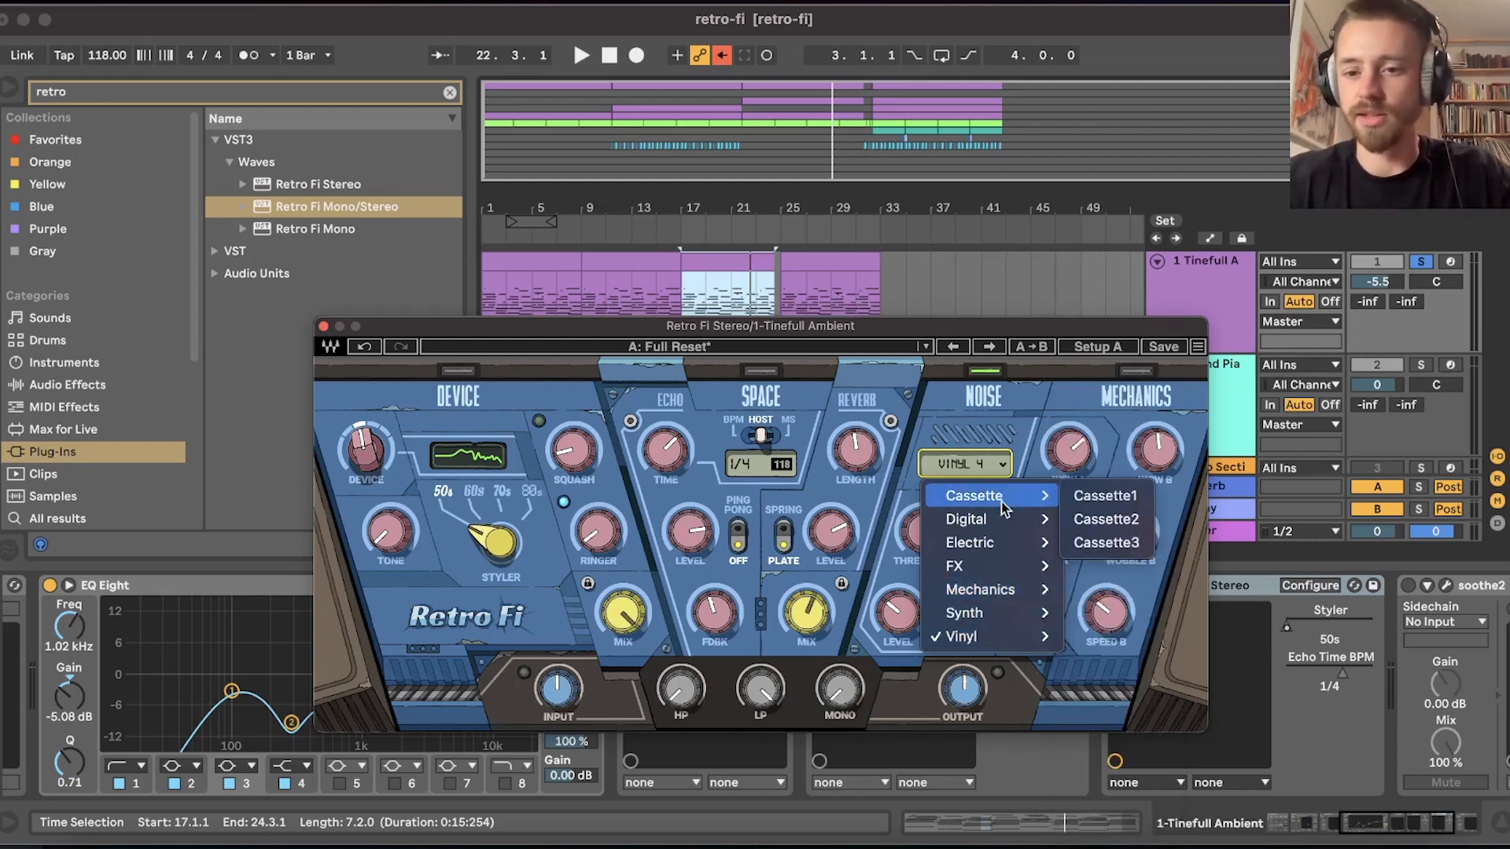
pyautogui.click(995, 382)
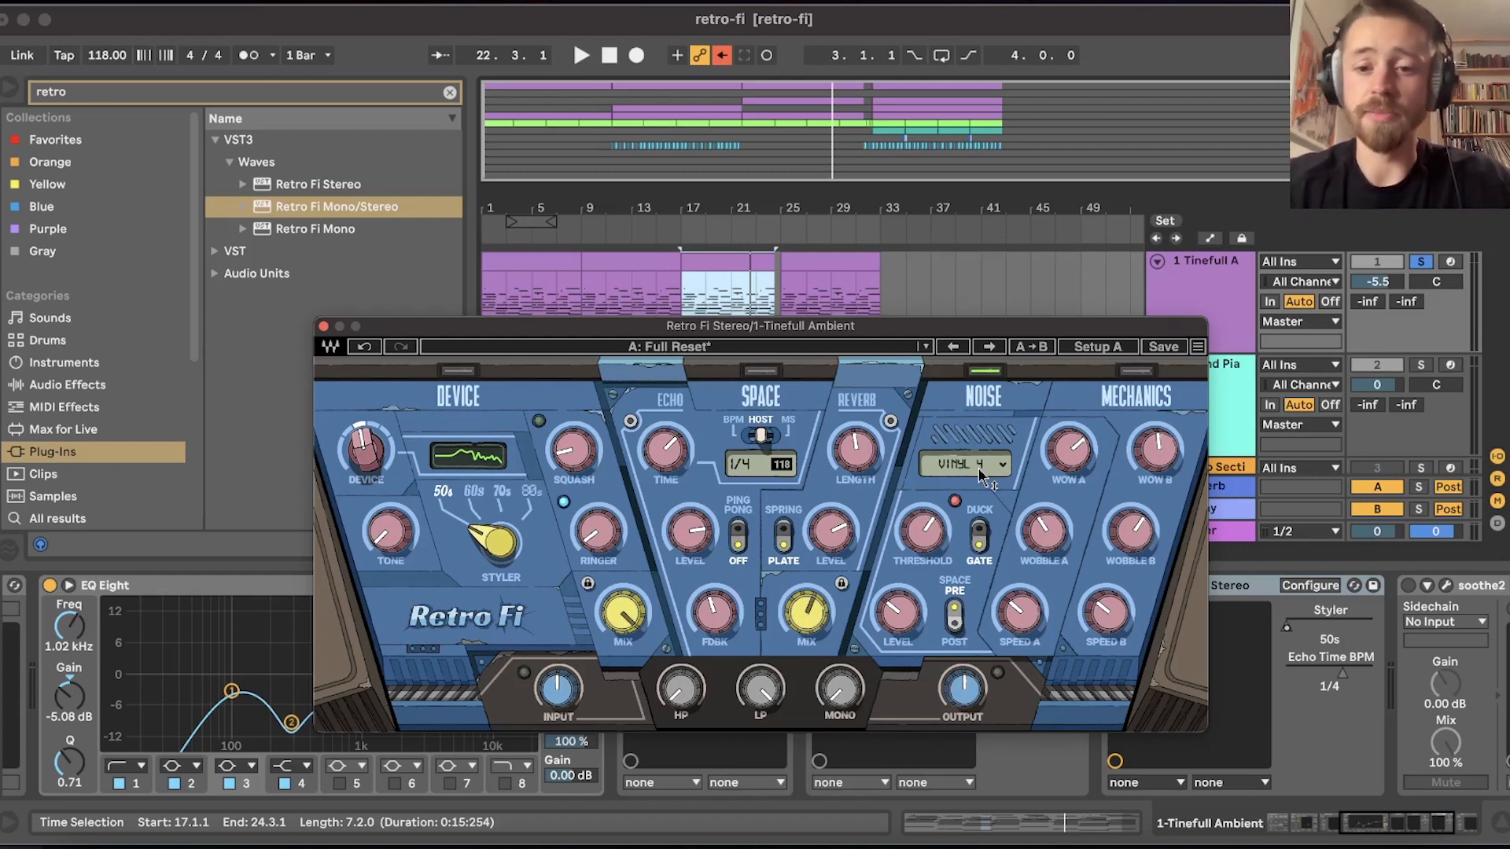
# Nudge the noise Threshold and step through the Vinyl, Digital and Electric noise types up to FX 5.
pyautogui.moveTo(922, 530); pyautogui.dragTo(922, 526)
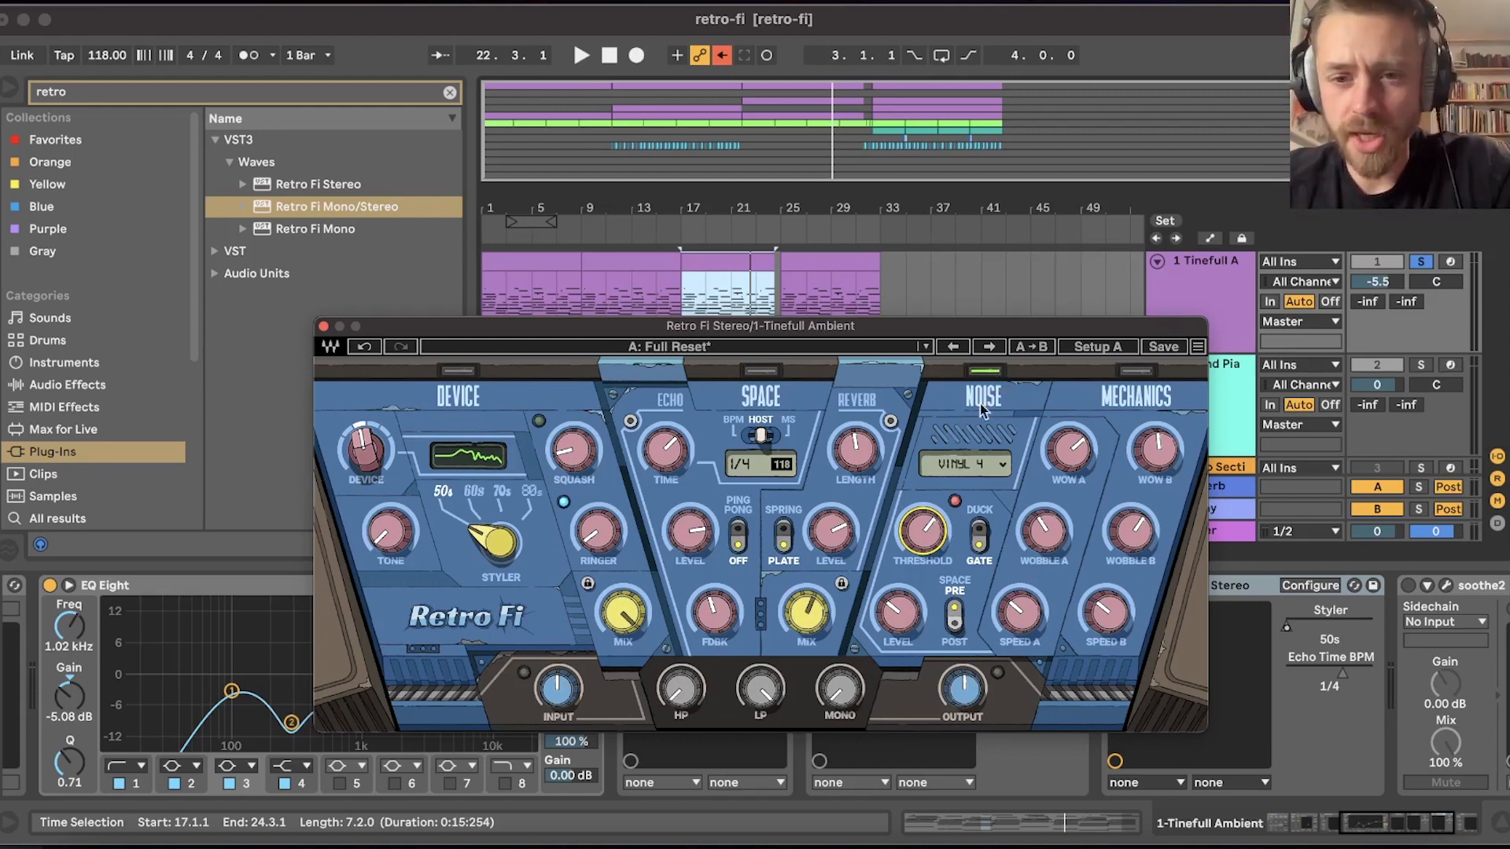
pyautogui.click(1000, 466)
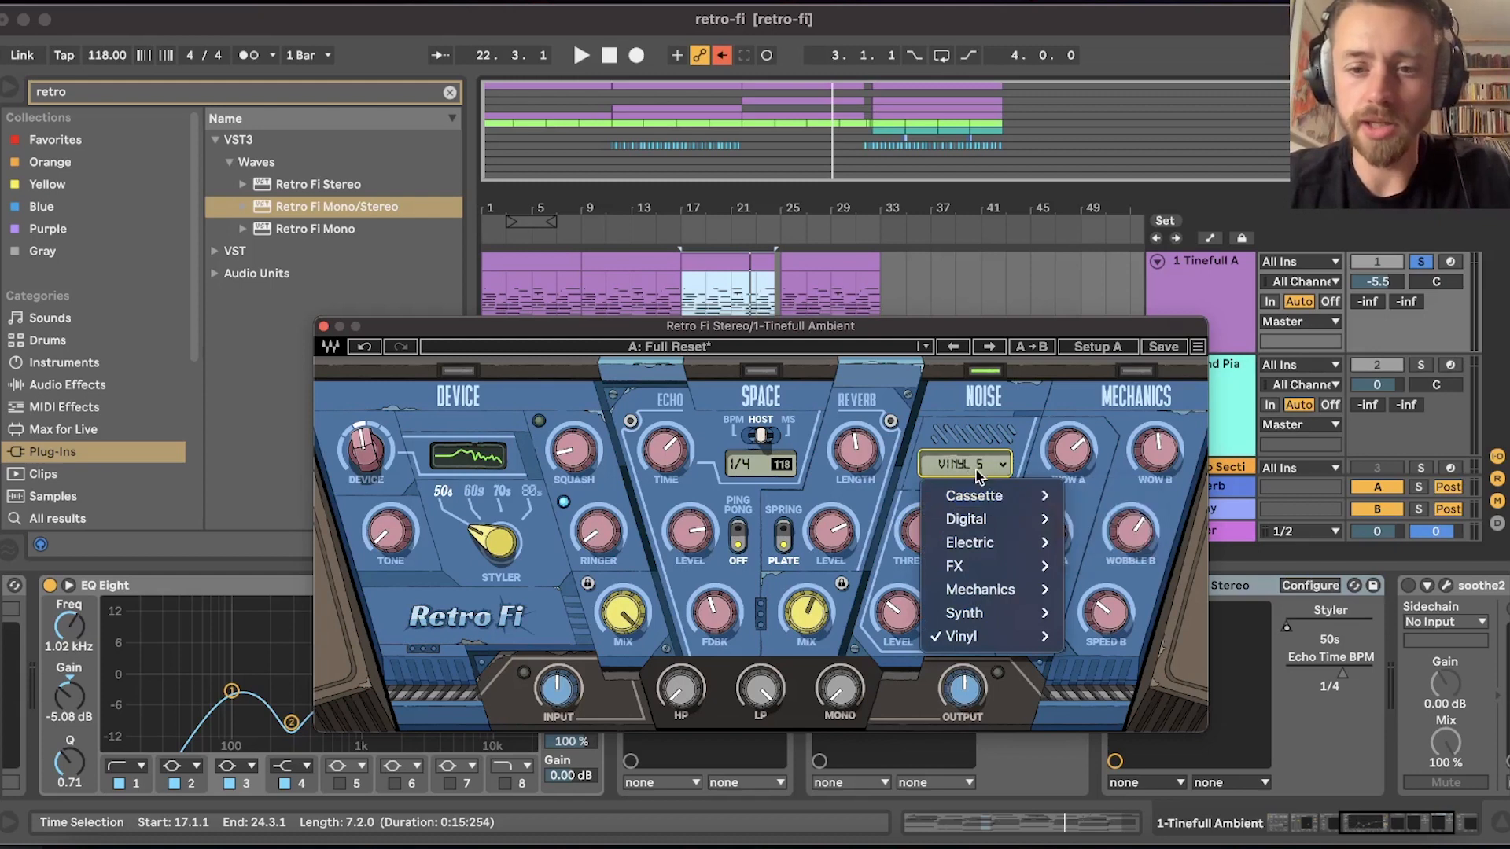
pyautogui.click(979, 472)
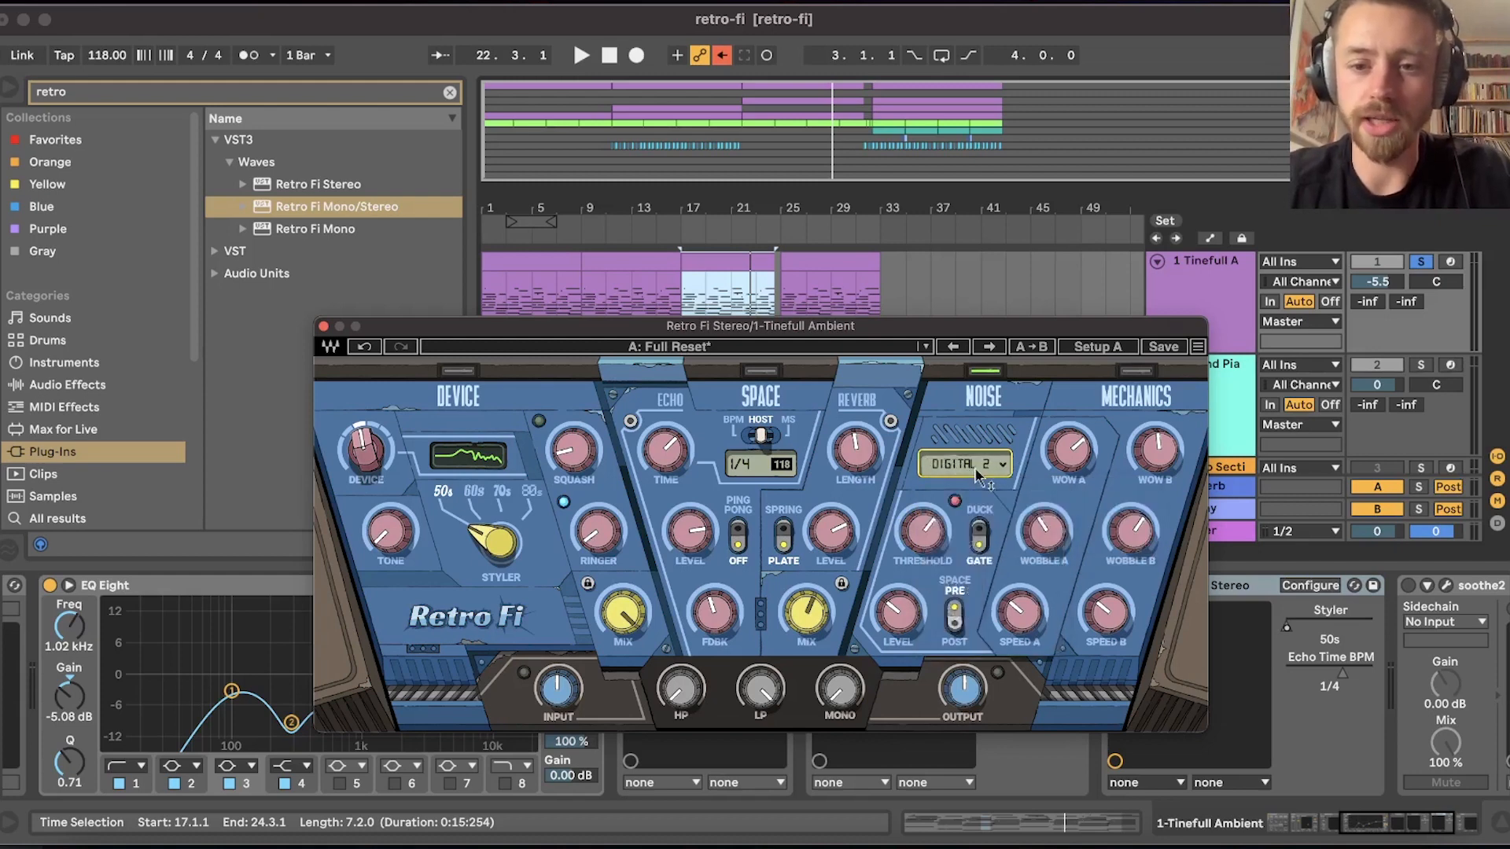
pyautogui.scroll(2, 972, 472)
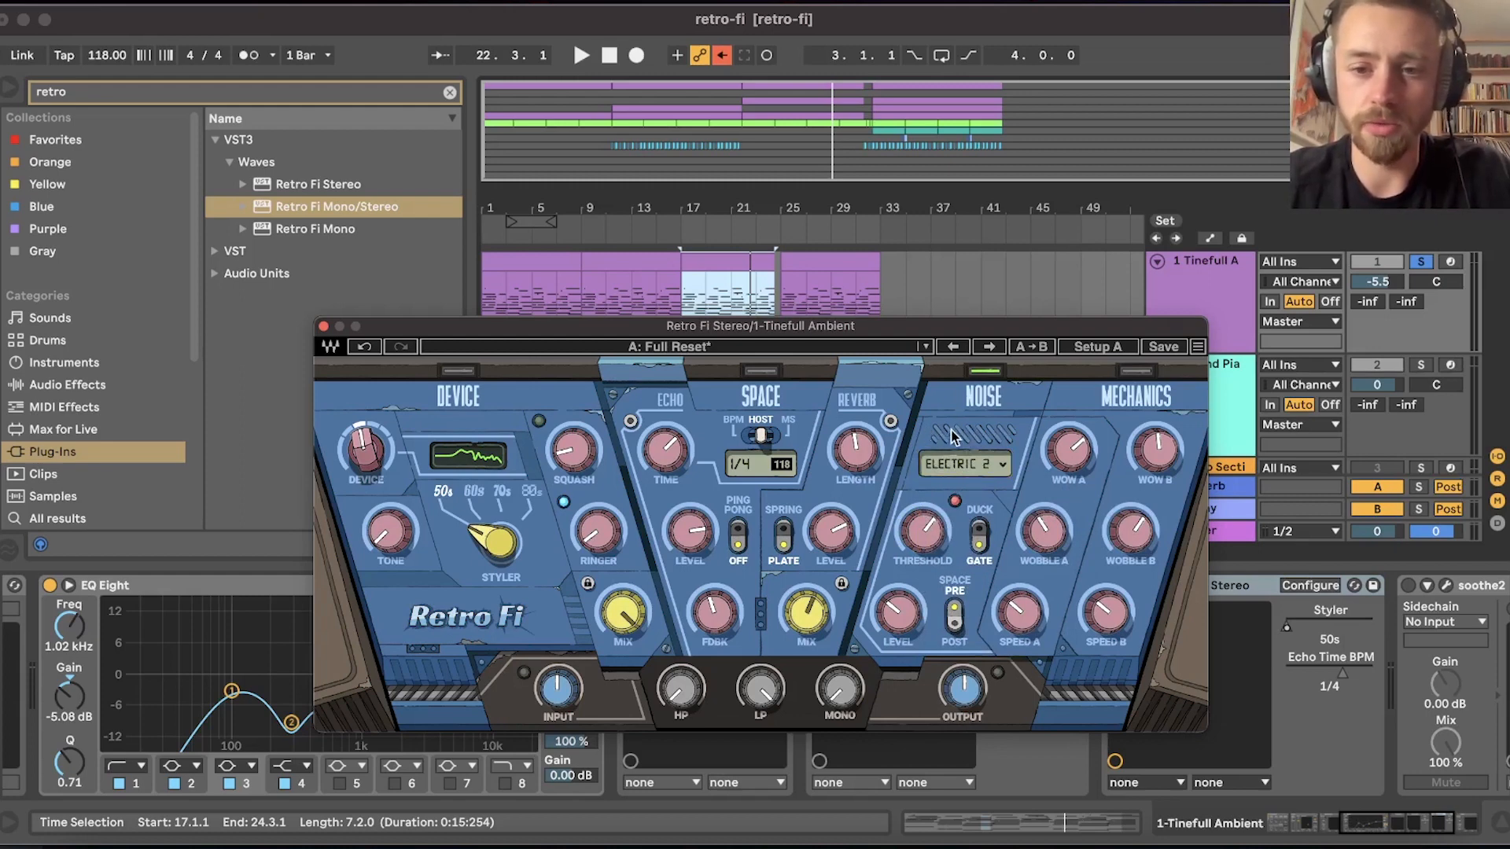
pyautogui.scroll(2, 979, 469)
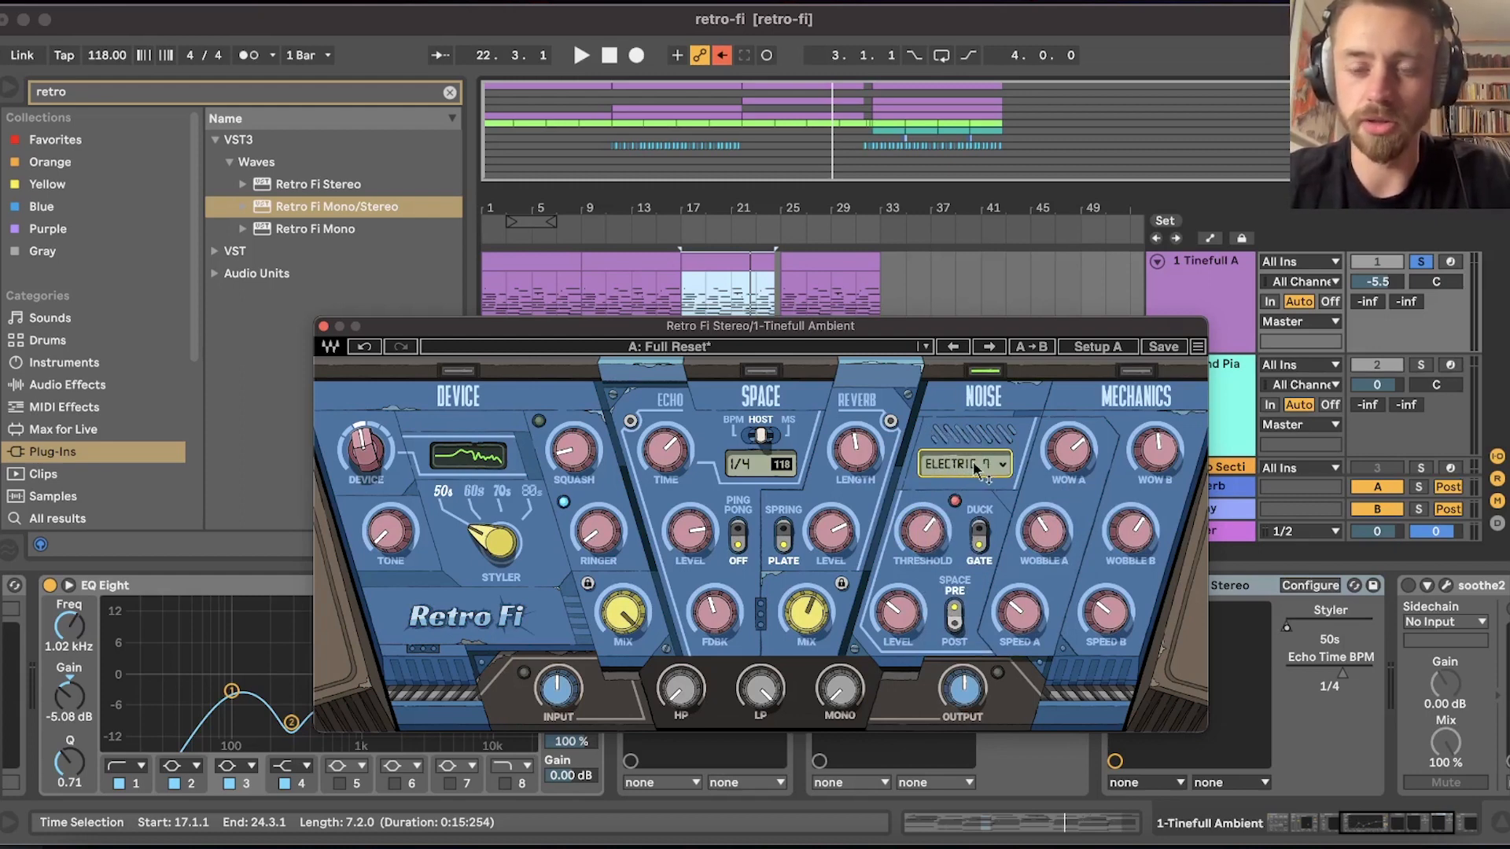
pyautogui.scroll(1, 975, 469)
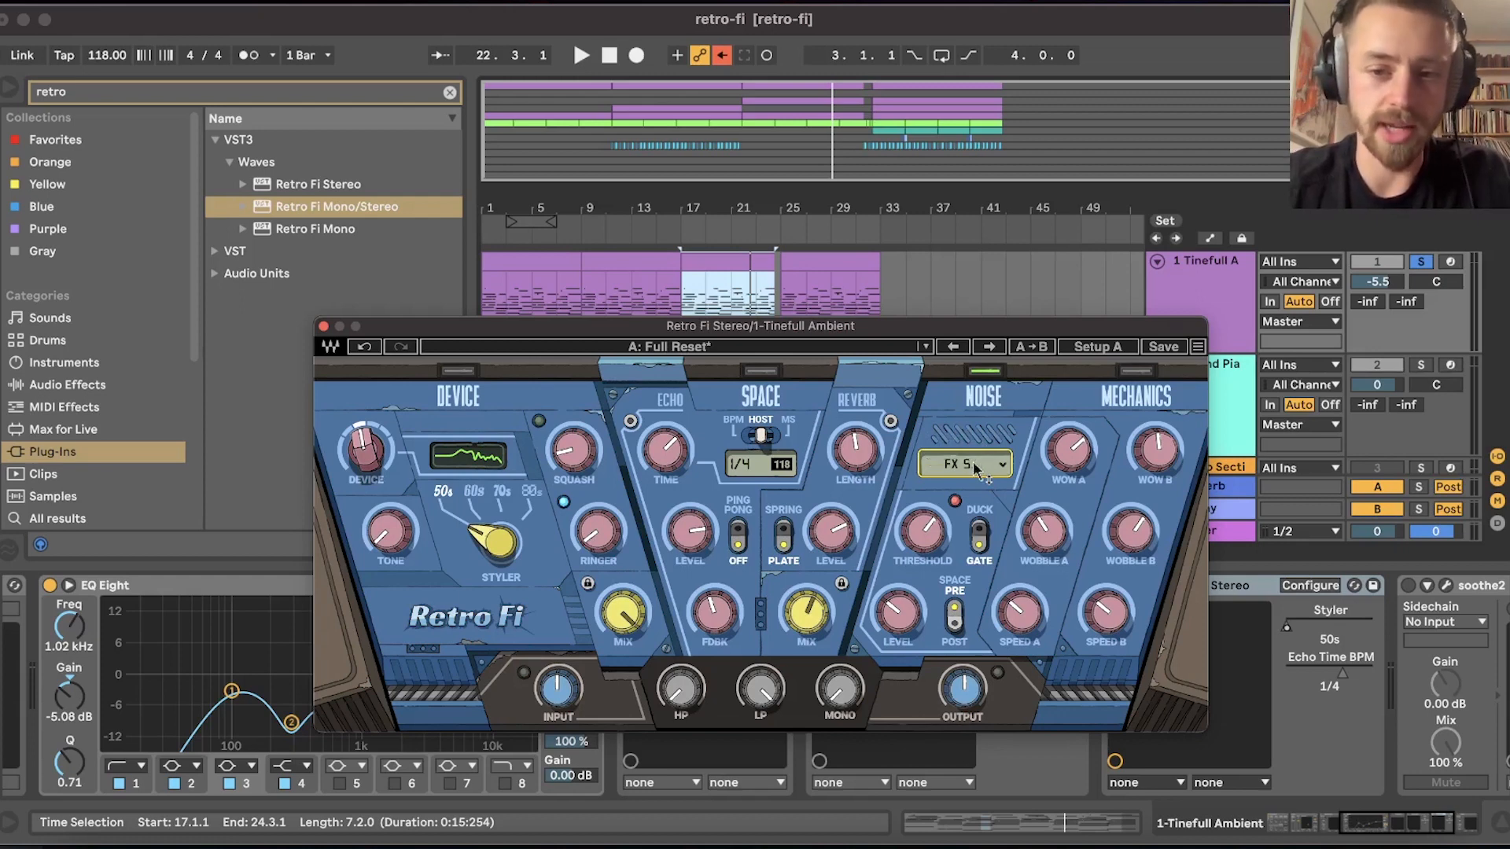
# Adjust the noise Level and toggle the noise's Space routing between Pre and Post, leaving it on Post.
pyautogui.moveTo(934, 543)
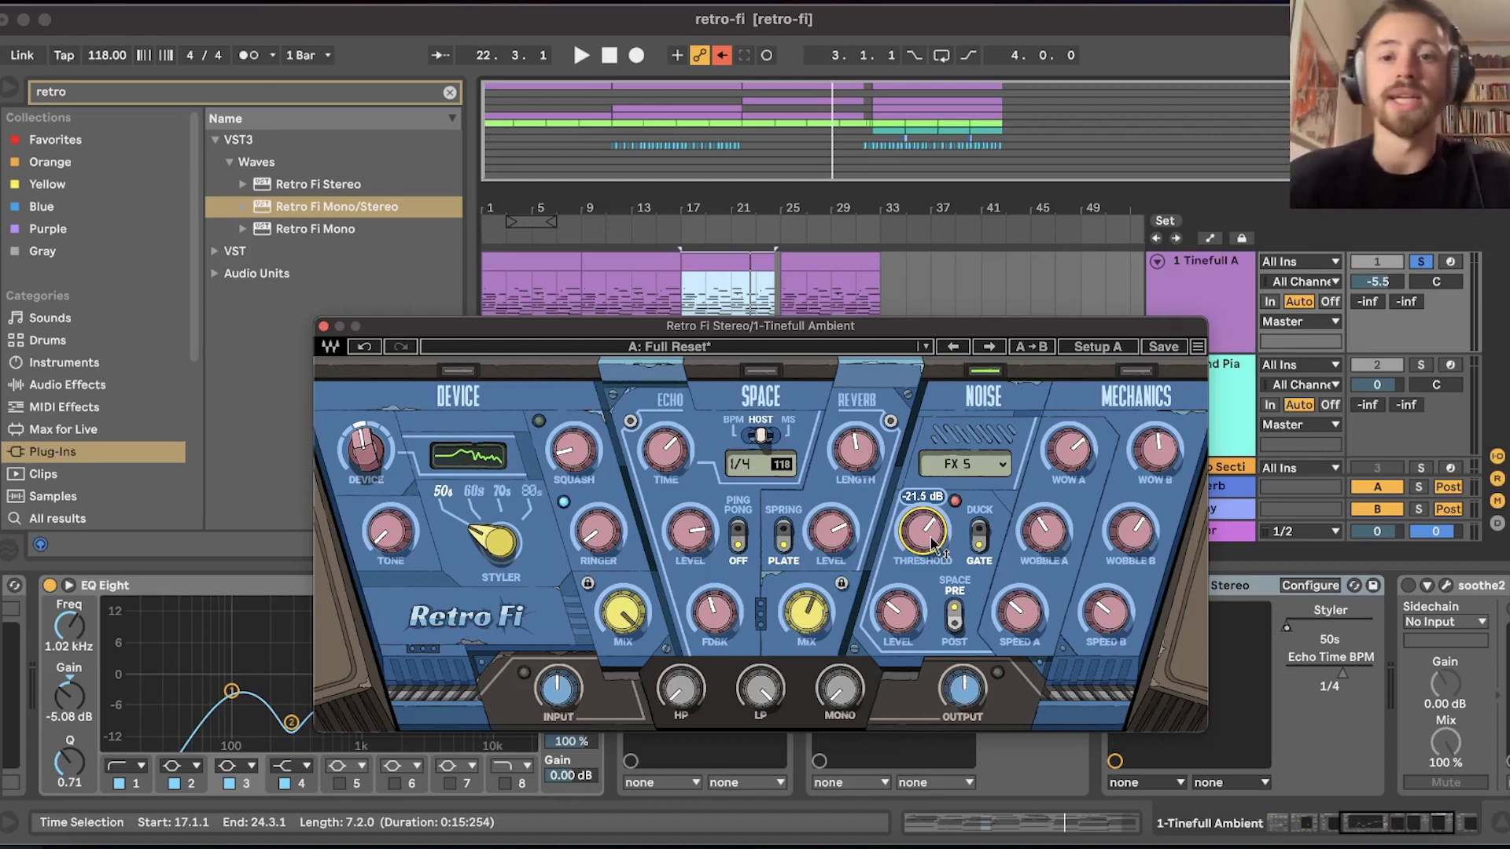
pyautogui.moveTo(898, 615); pyautogui.dragTo(958, 599)
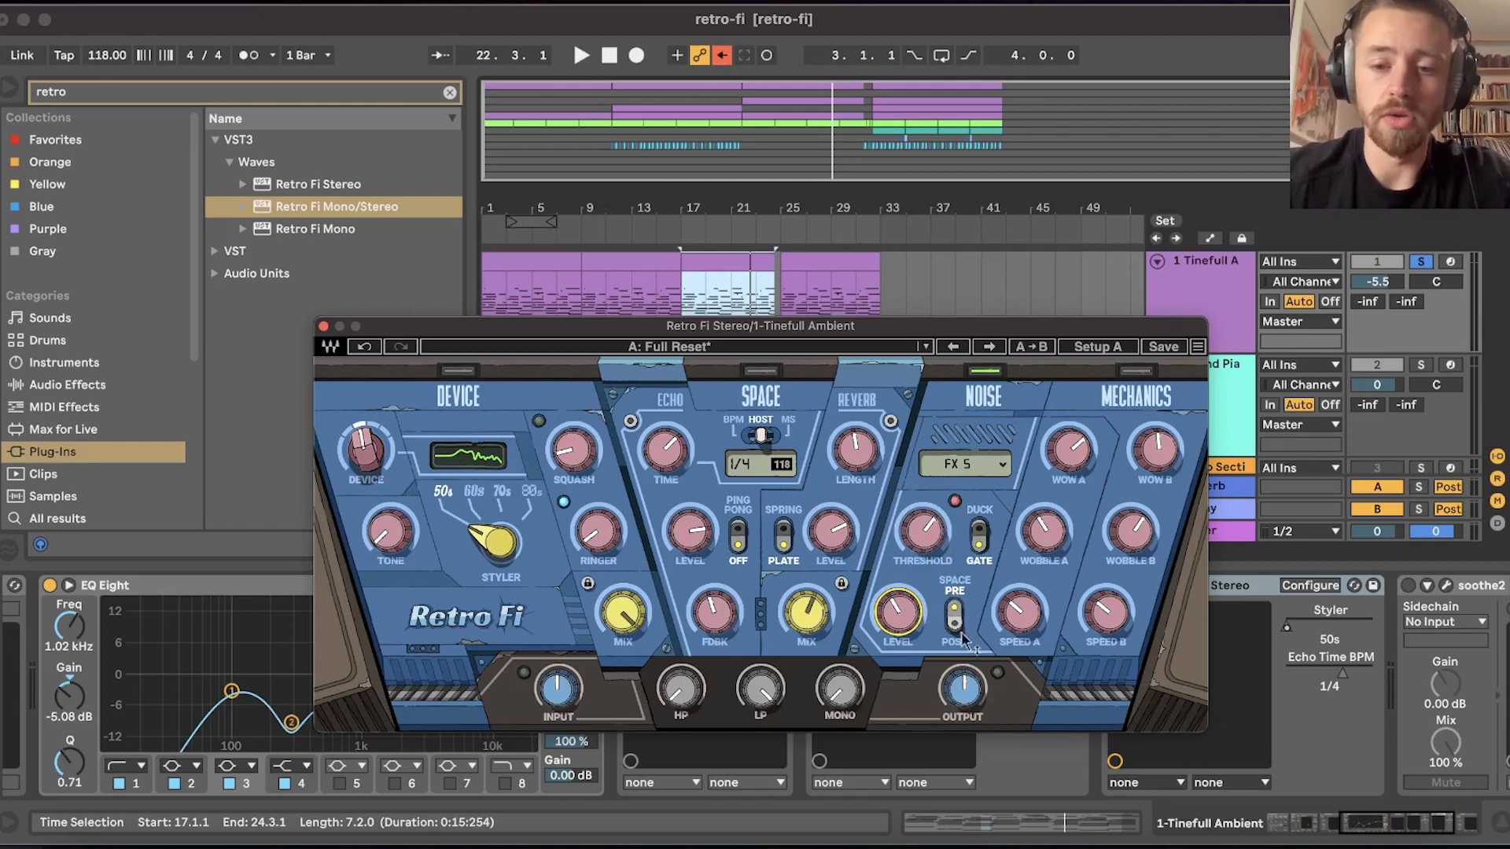
pyautogui.click(957, 623)
pyautogui.click(956, 613)
pyautogui.click(957, 624)
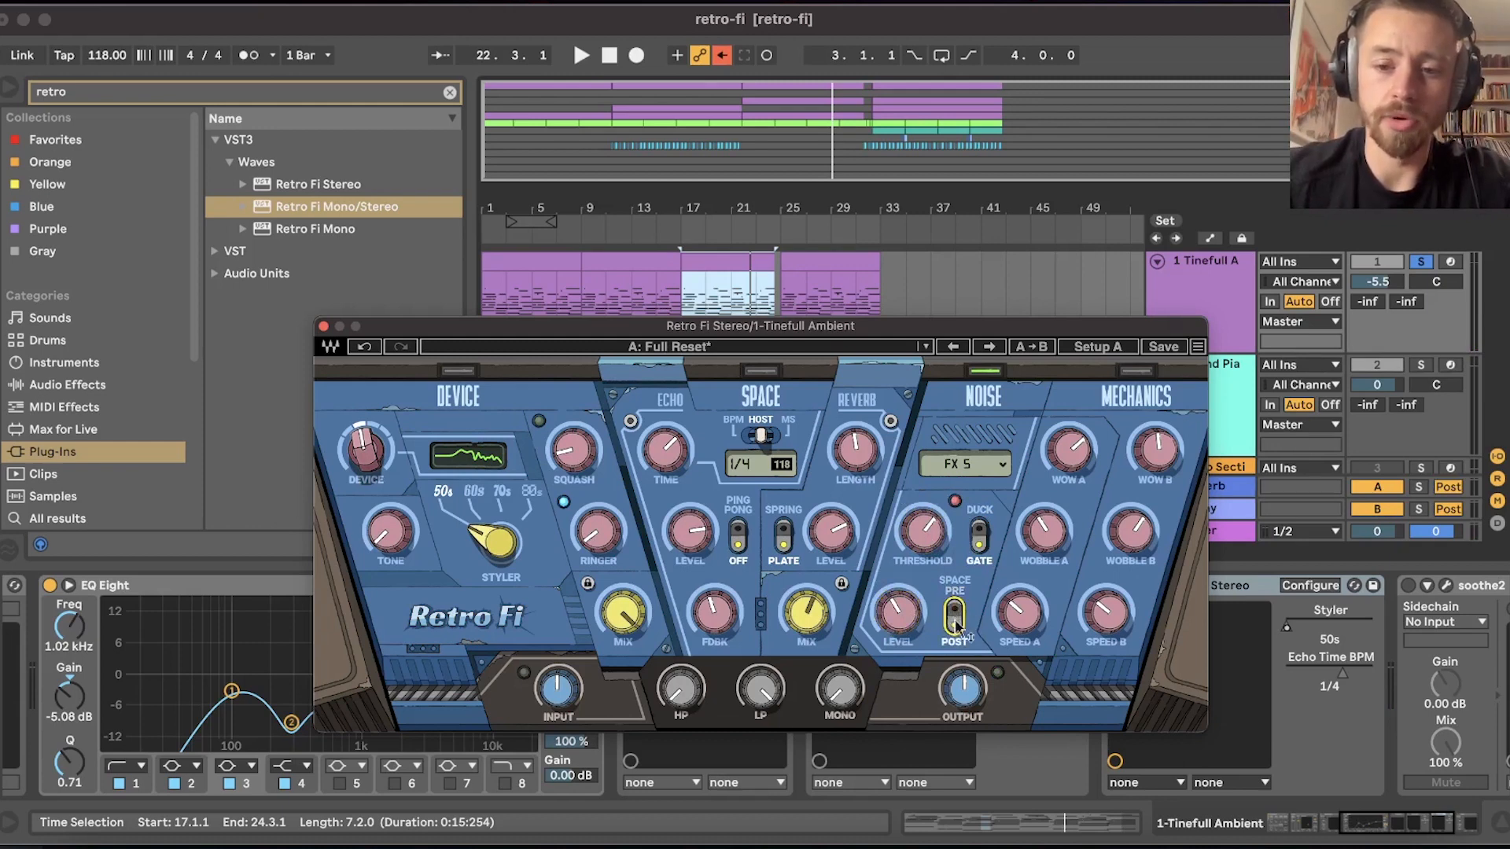
pyautogui.moveTo(957, 626); pyautogui.dragTo(958, 611)
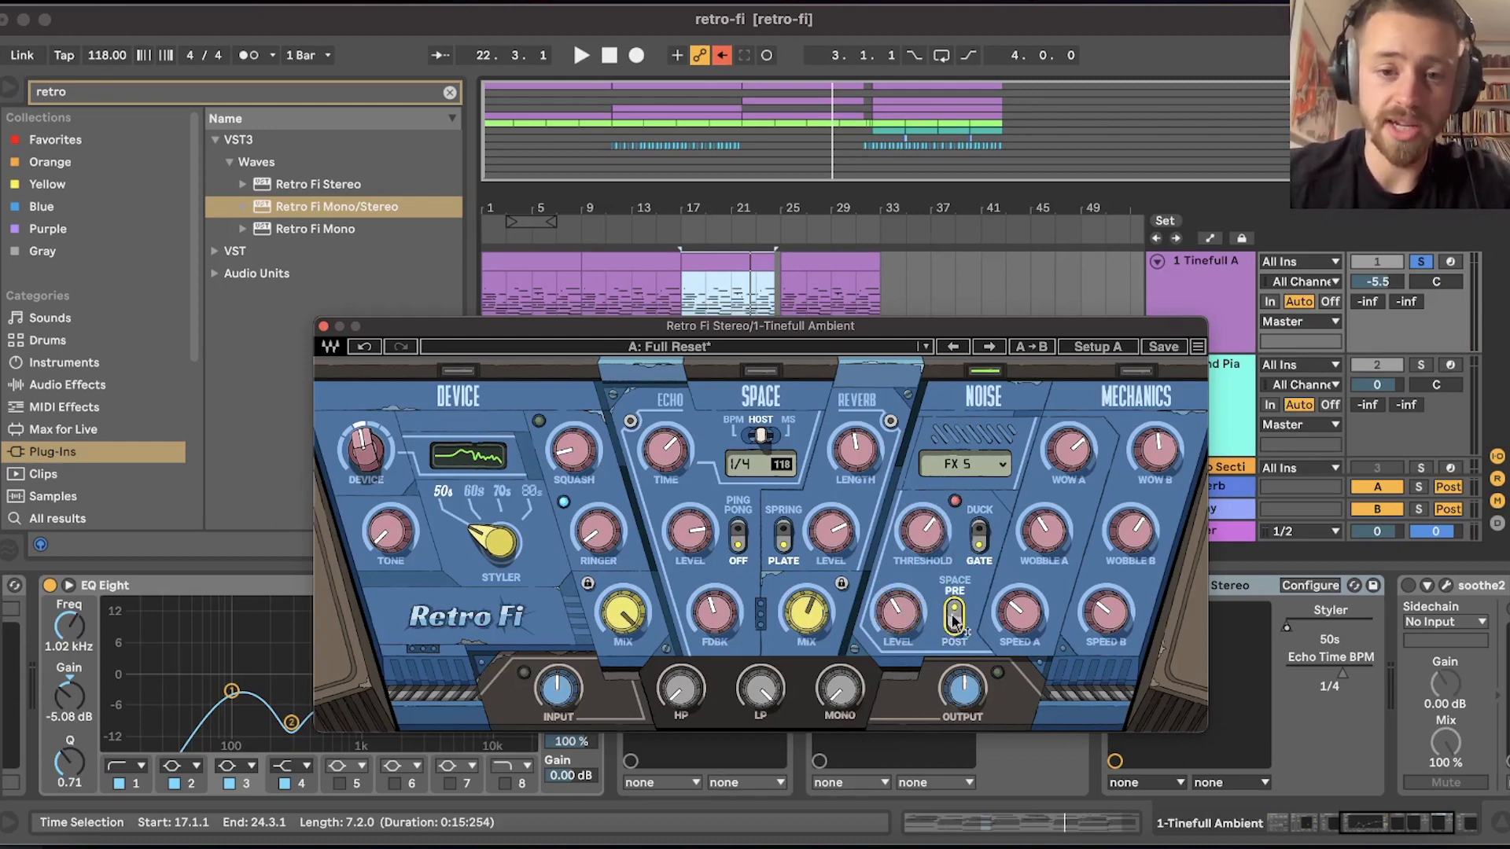
pyautogui.click(953, 620)
pyautogui.click(957, 616)
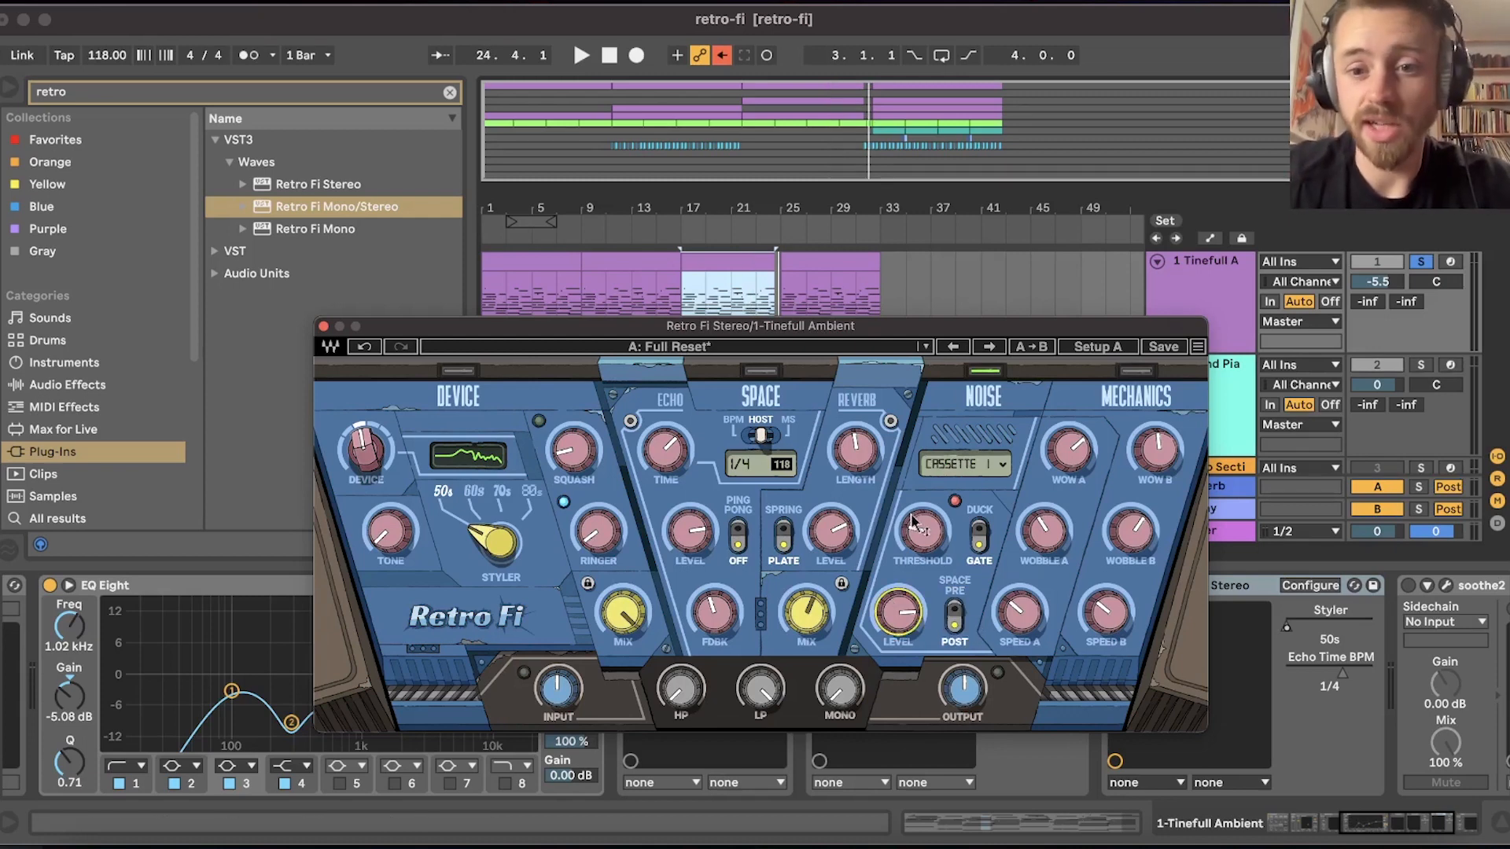
# Play the track with the Cassette 1 noise, setting its Threshold to -43.7 dB and Level to -27.6 dB.
pyautogui.press('space')
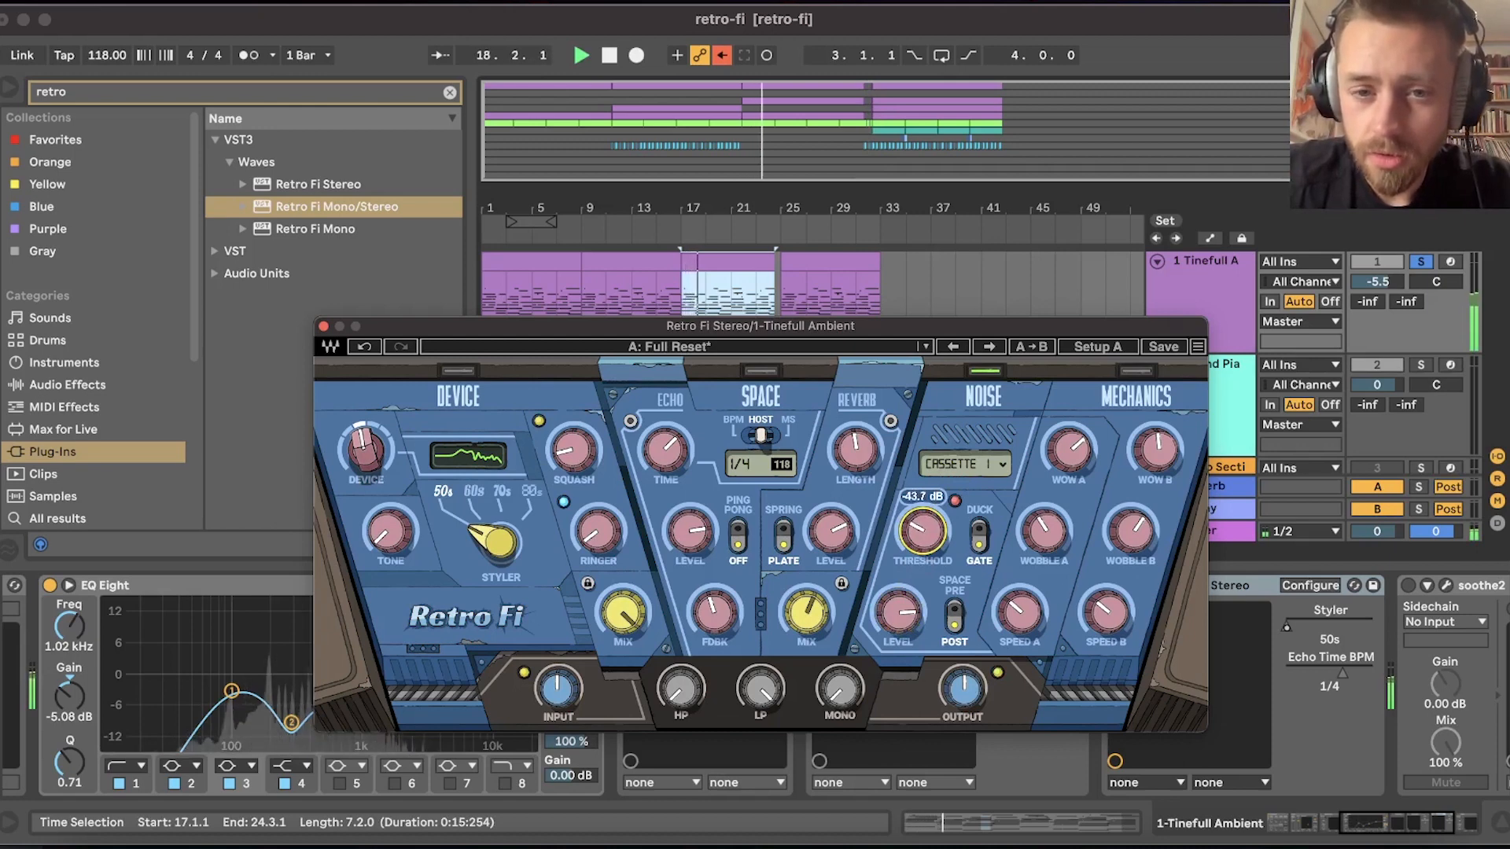
pyautogui.moveTo(910, 627); pyautogui.dragTo(910, 606)
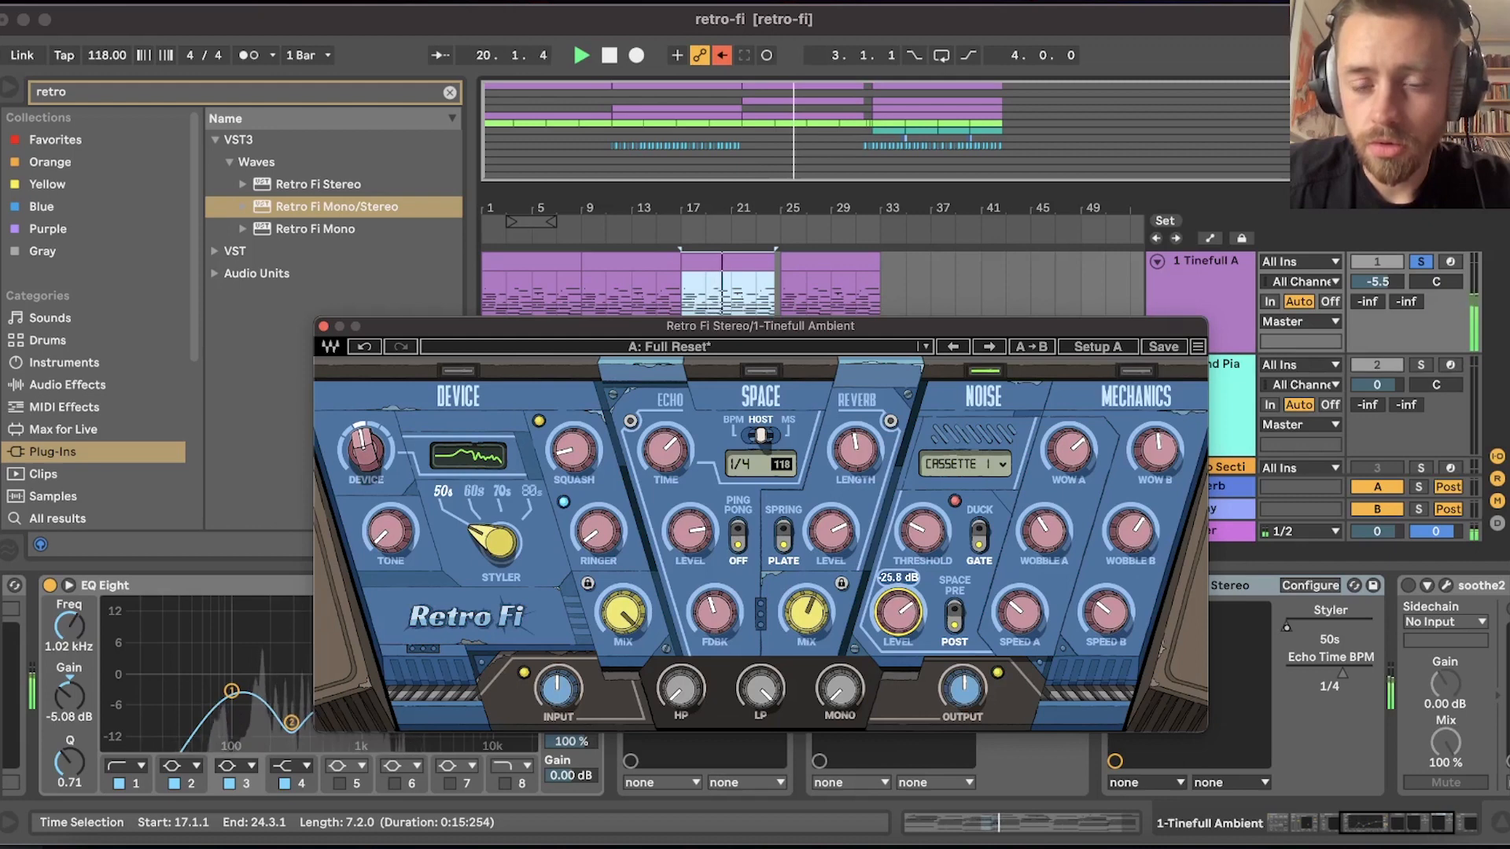
pyautogui.moveTo(910, 605); pyautogui.dragTo(910, 610)
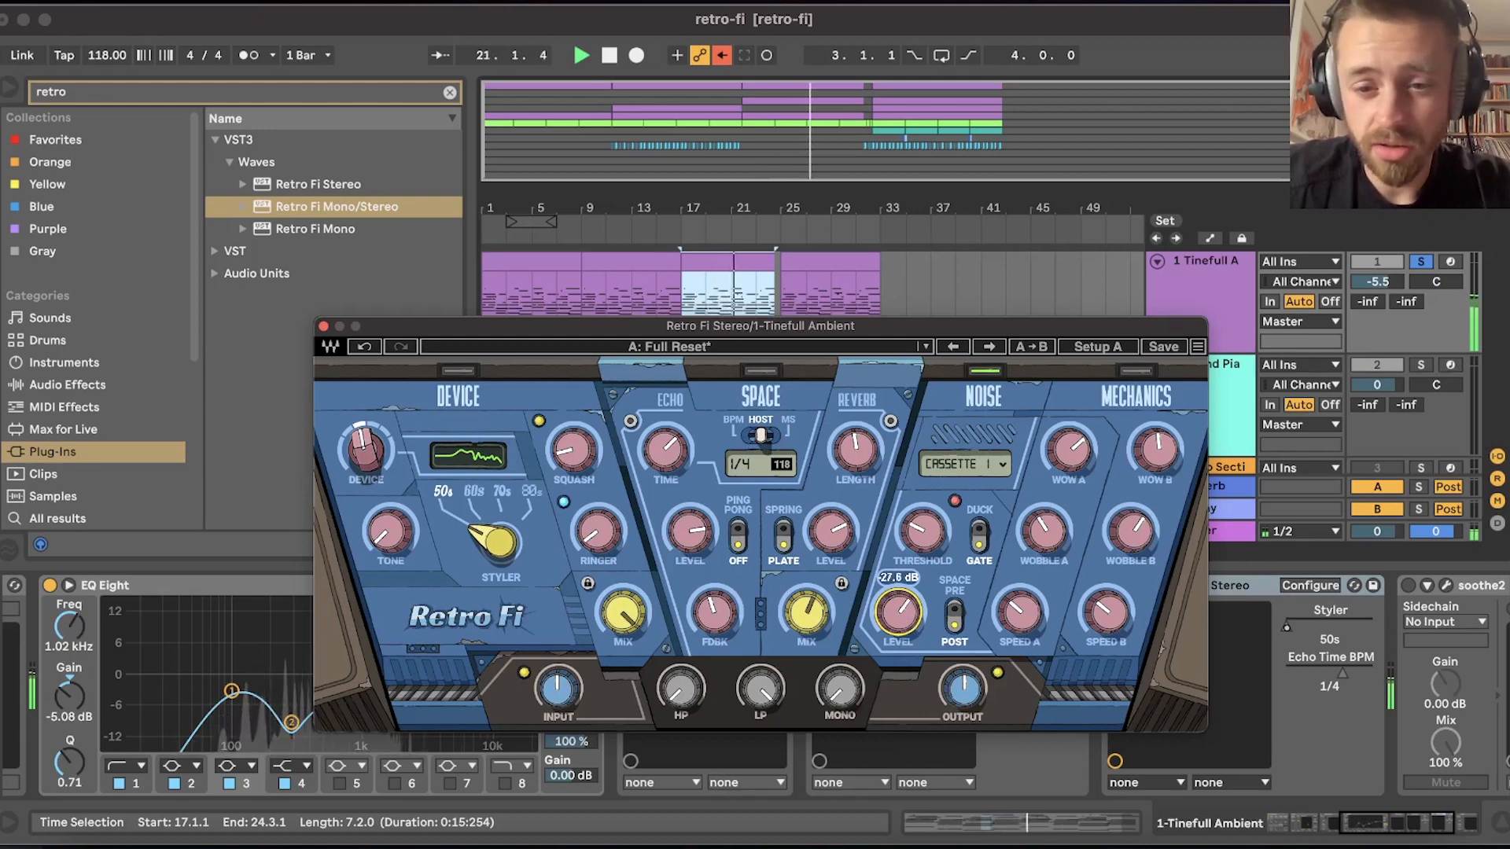
# Audition the Cassette 2, Cassette 3 and Digital 2 noise types during playback.
pyautogui.click(999, 465)
pyautogui.click(997, 496)
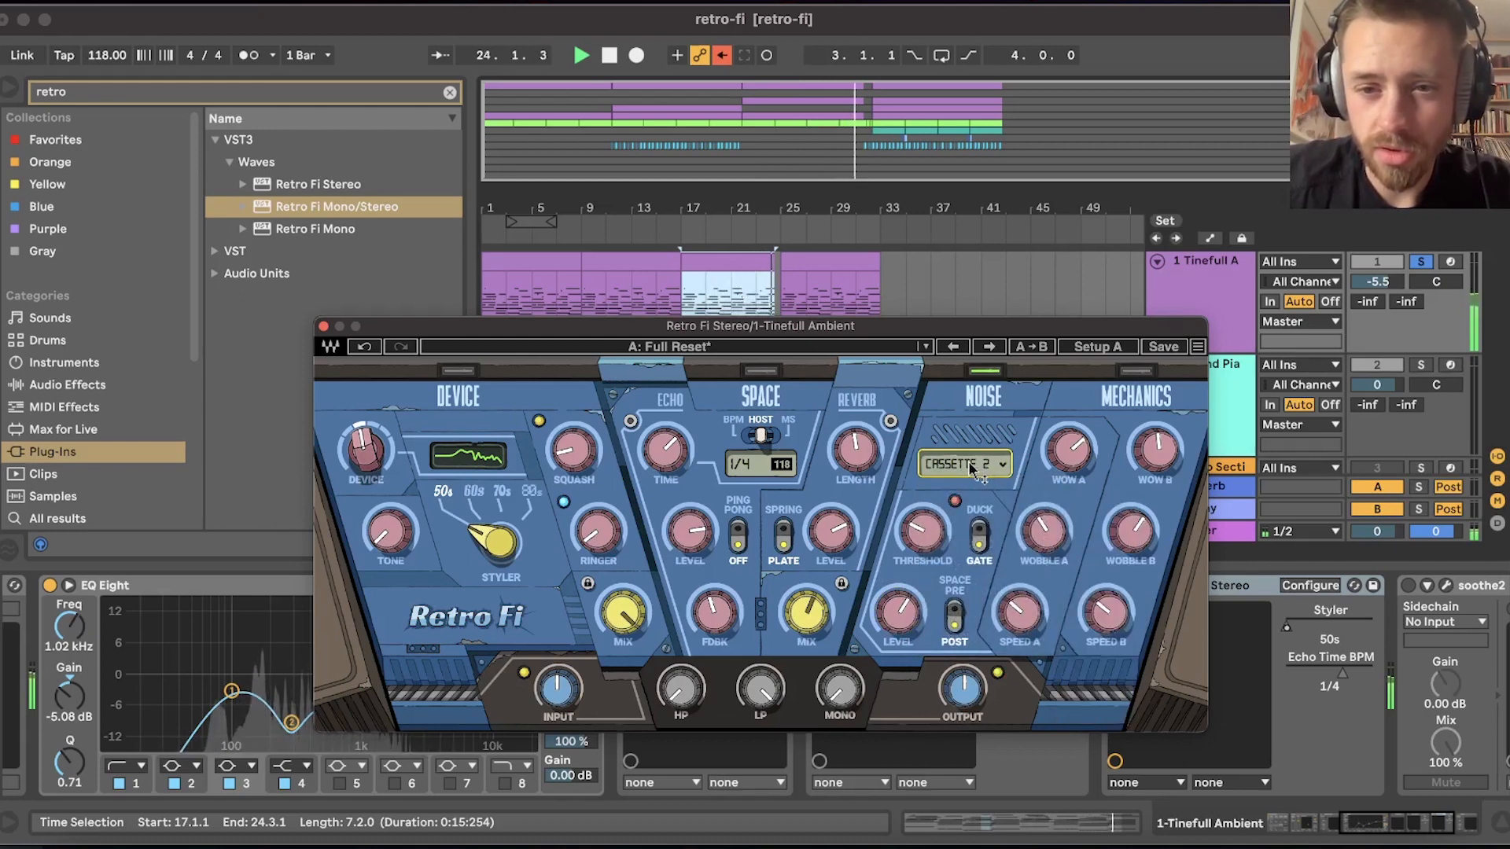
pyautogui.click(964, 464)
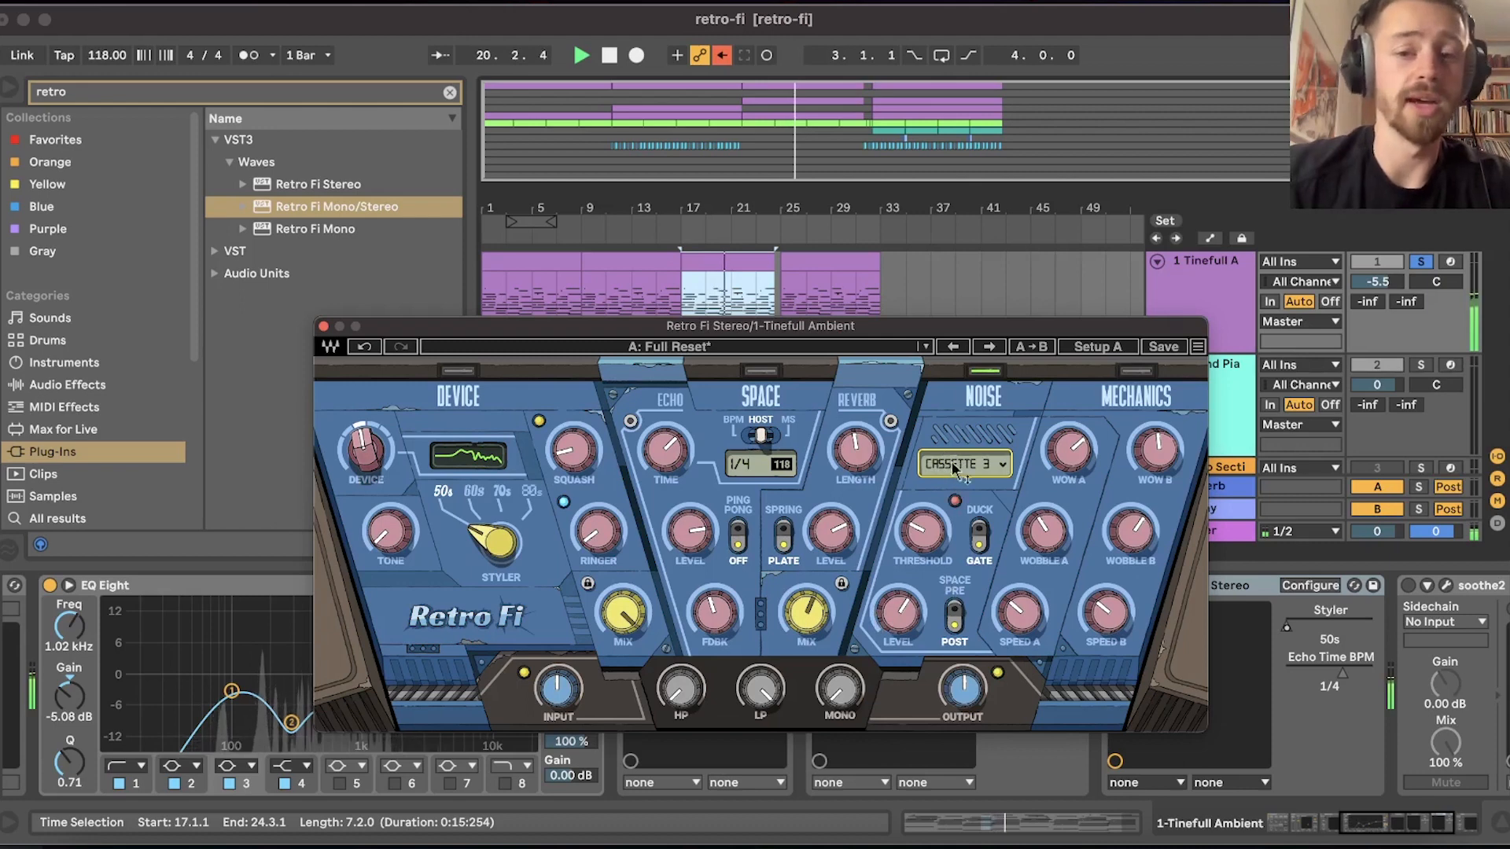
pyautogui.click(956, 465)
pyautogui.click(958, 466)
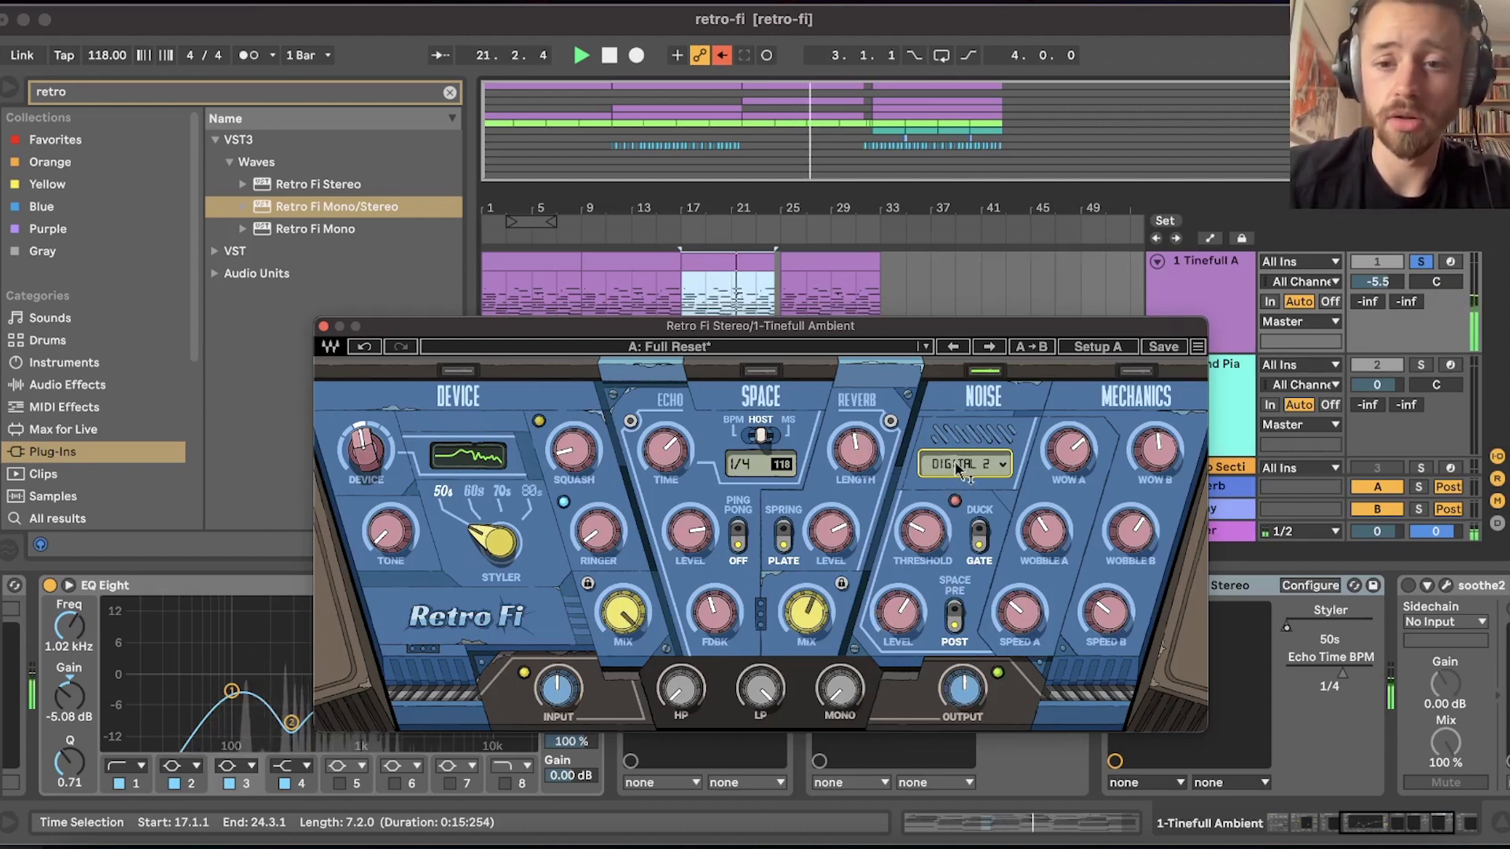
# Choose the Synth 4 noise, advance to Synth 5, and replay the selected section.
pyautogui.click(999, 465)
pyautogui.moveTo(971, 616)
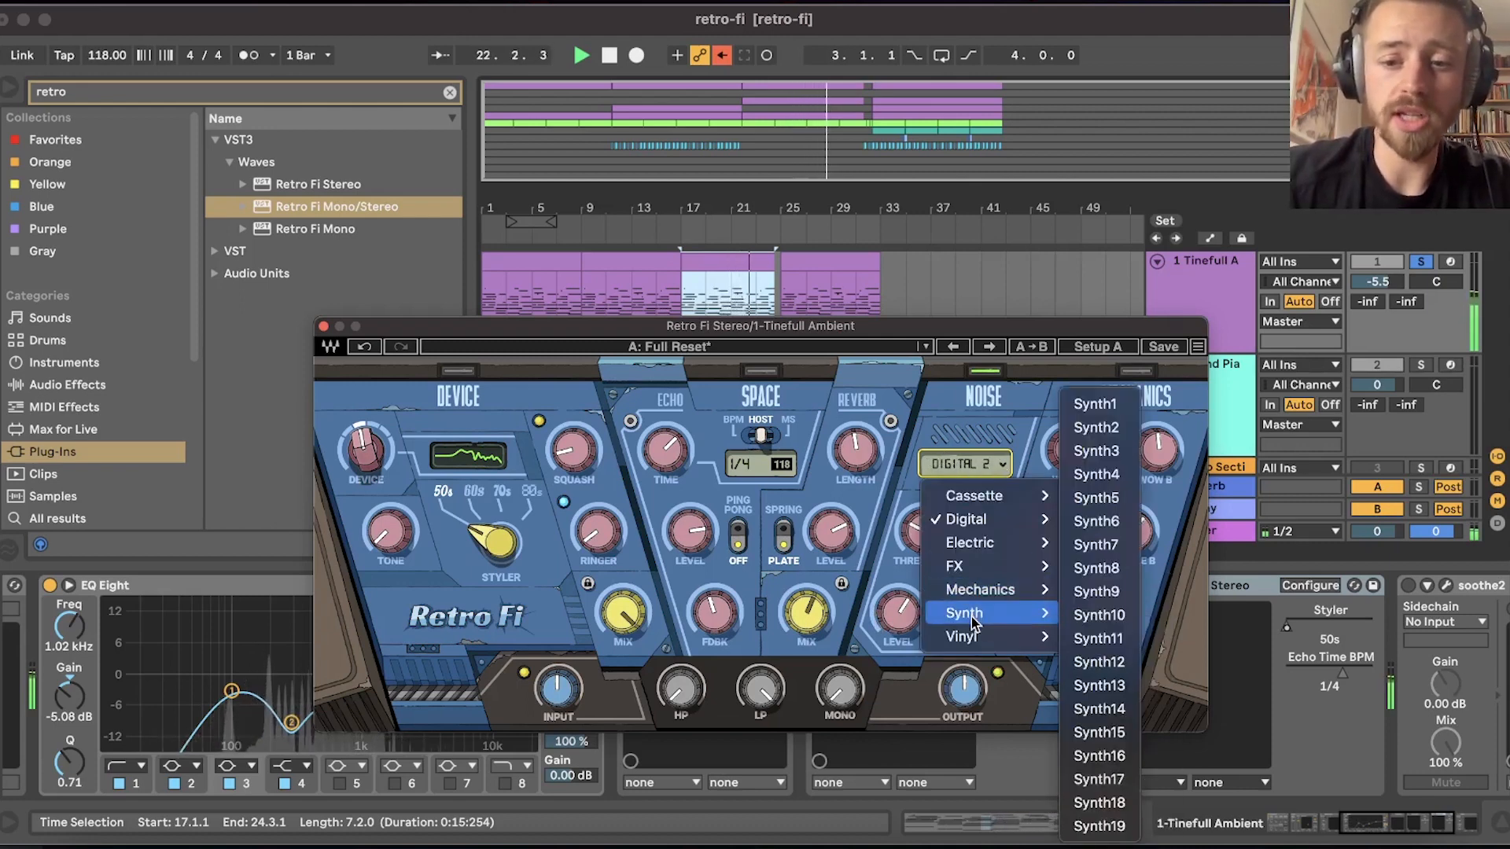
pyautogui.click(1113, 477)
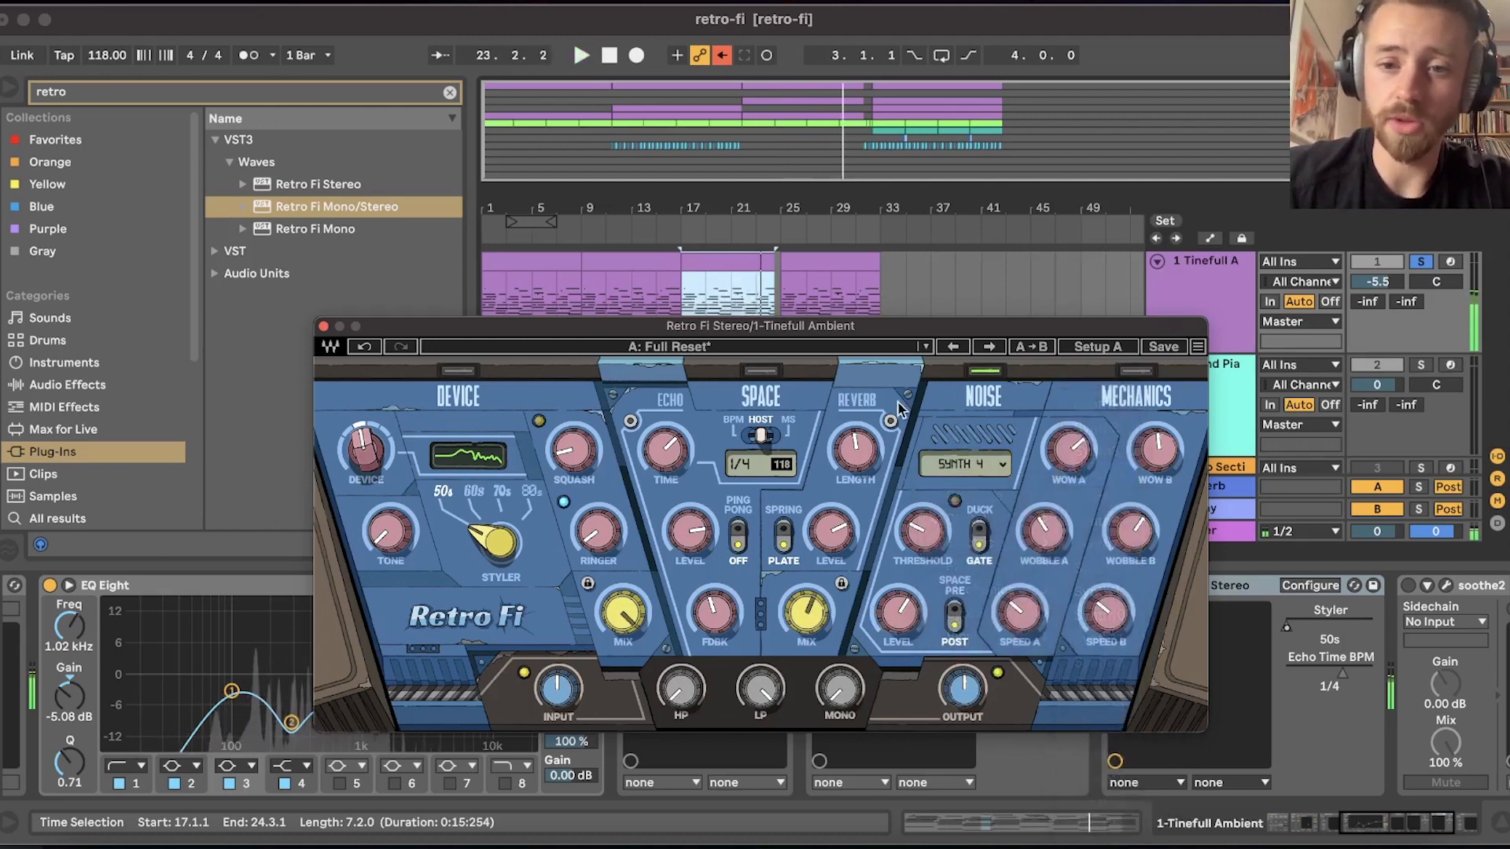
pyautogui.click(985, 471)
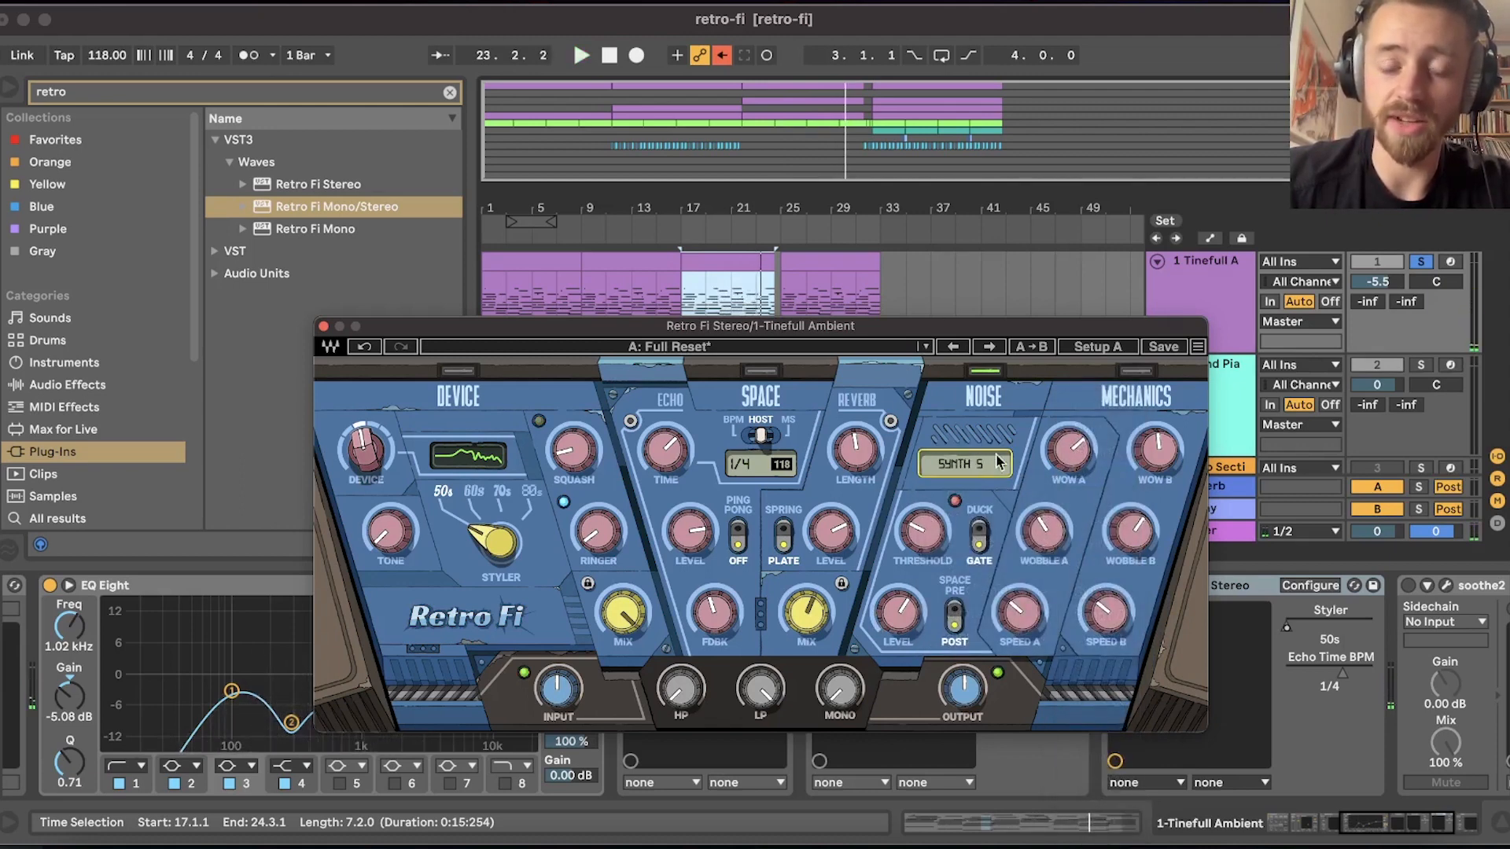
pyautogui.press('space')
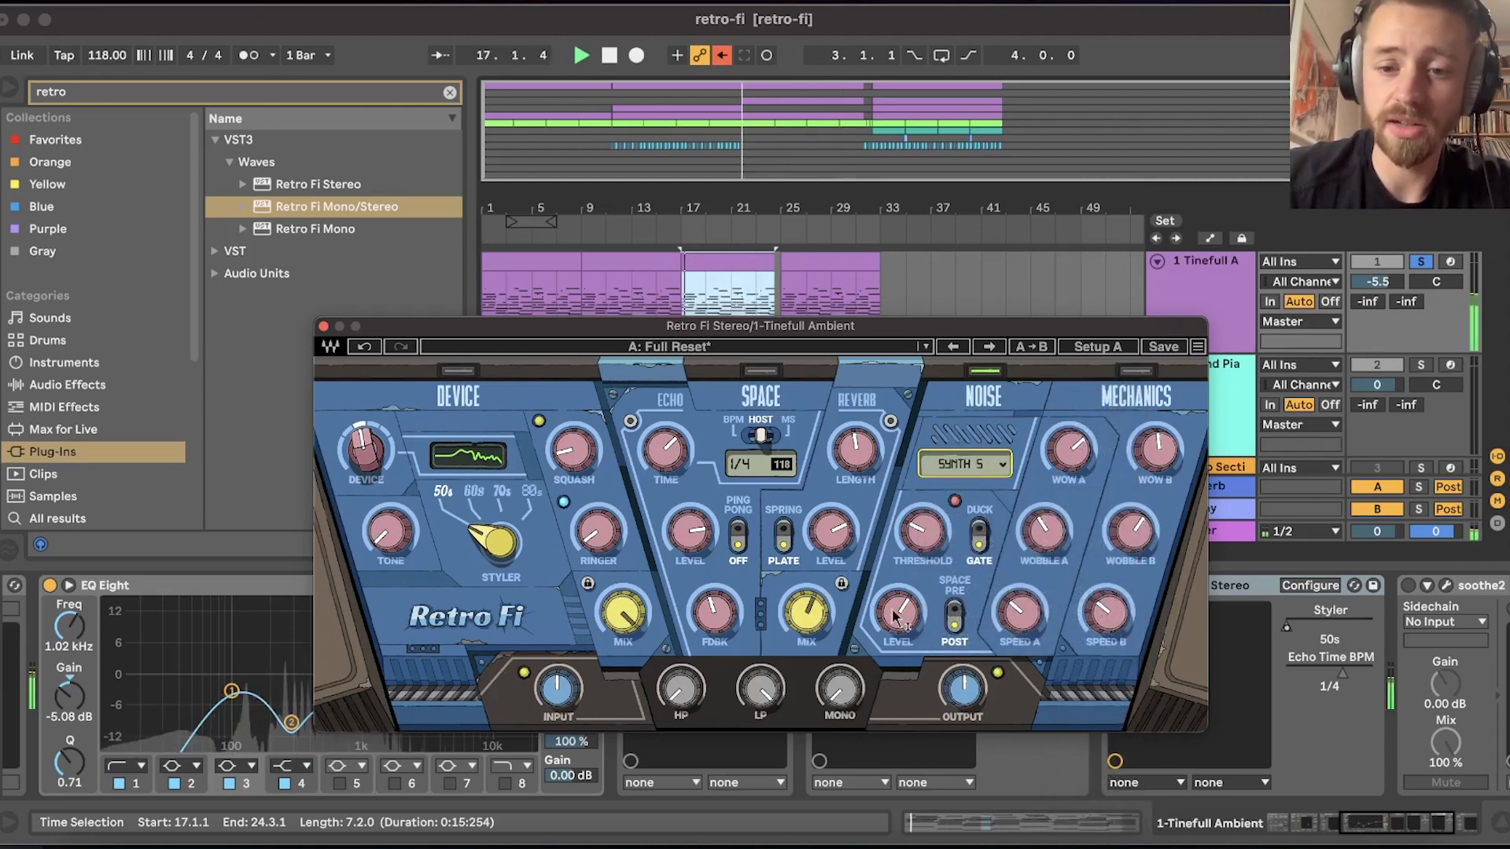
# Audition the Synth 3 and Synth 2 noise types during playback and adjust the noise Threshold.
pyautogui.click(999, 465)
pyautogui.moveTo(1007, 633)
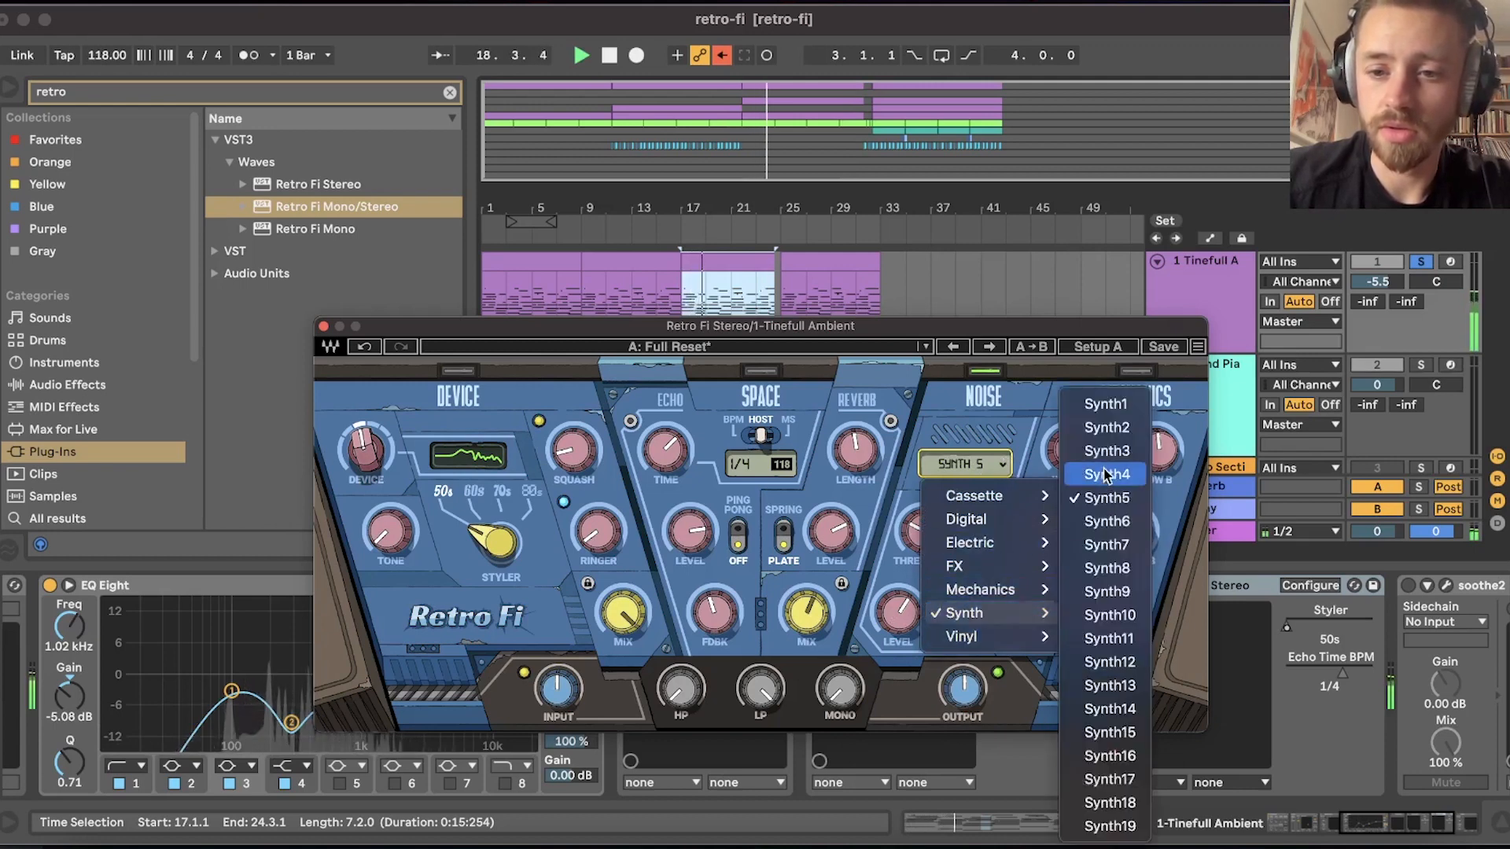
pyautogui.click(1094, 445)
pyautogui.click(1002, 465)
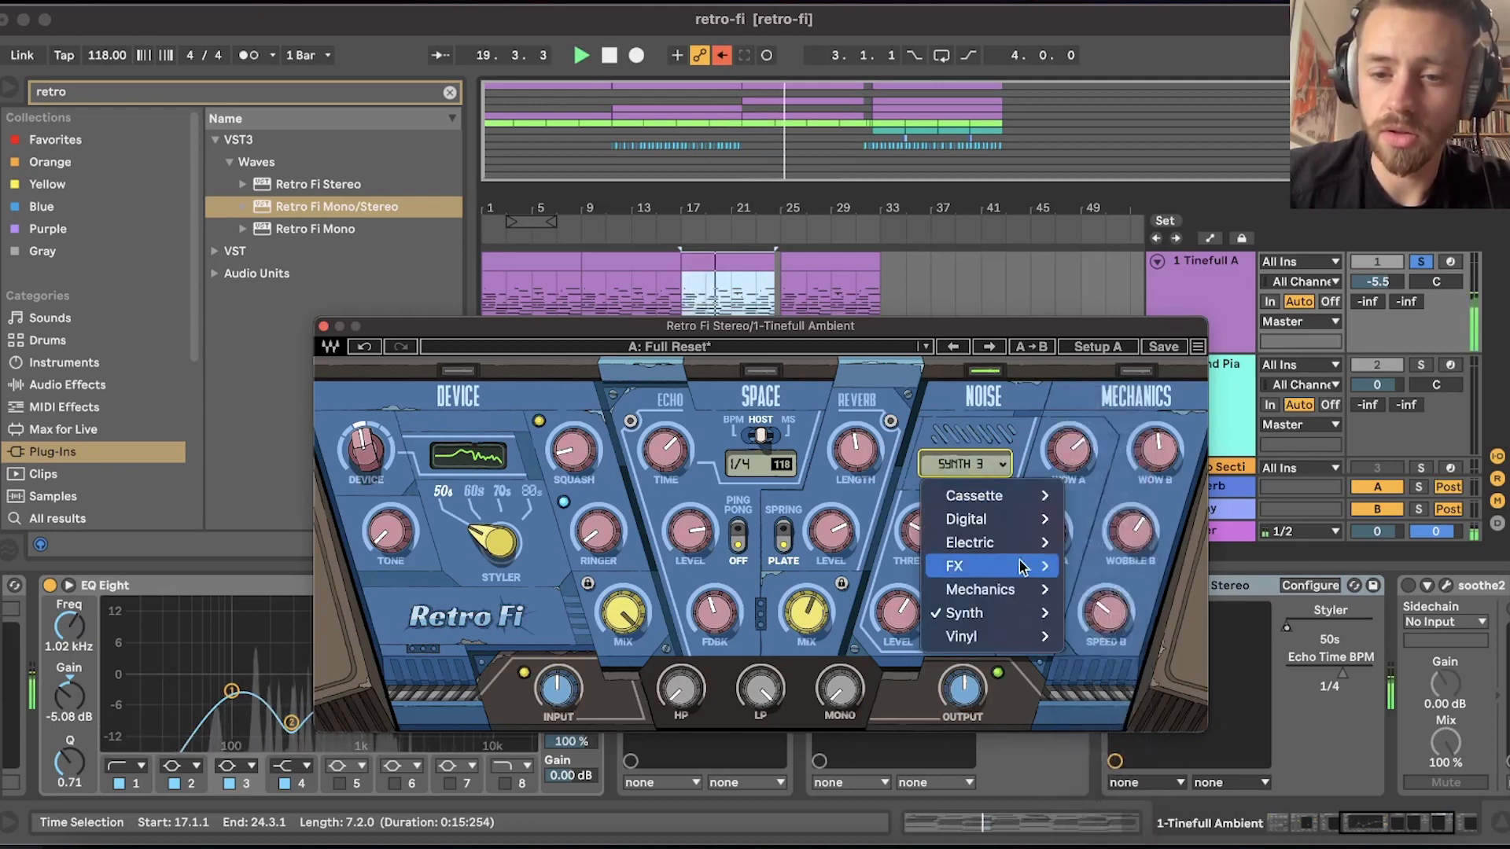
pyautogui.moveTo(983, 613)
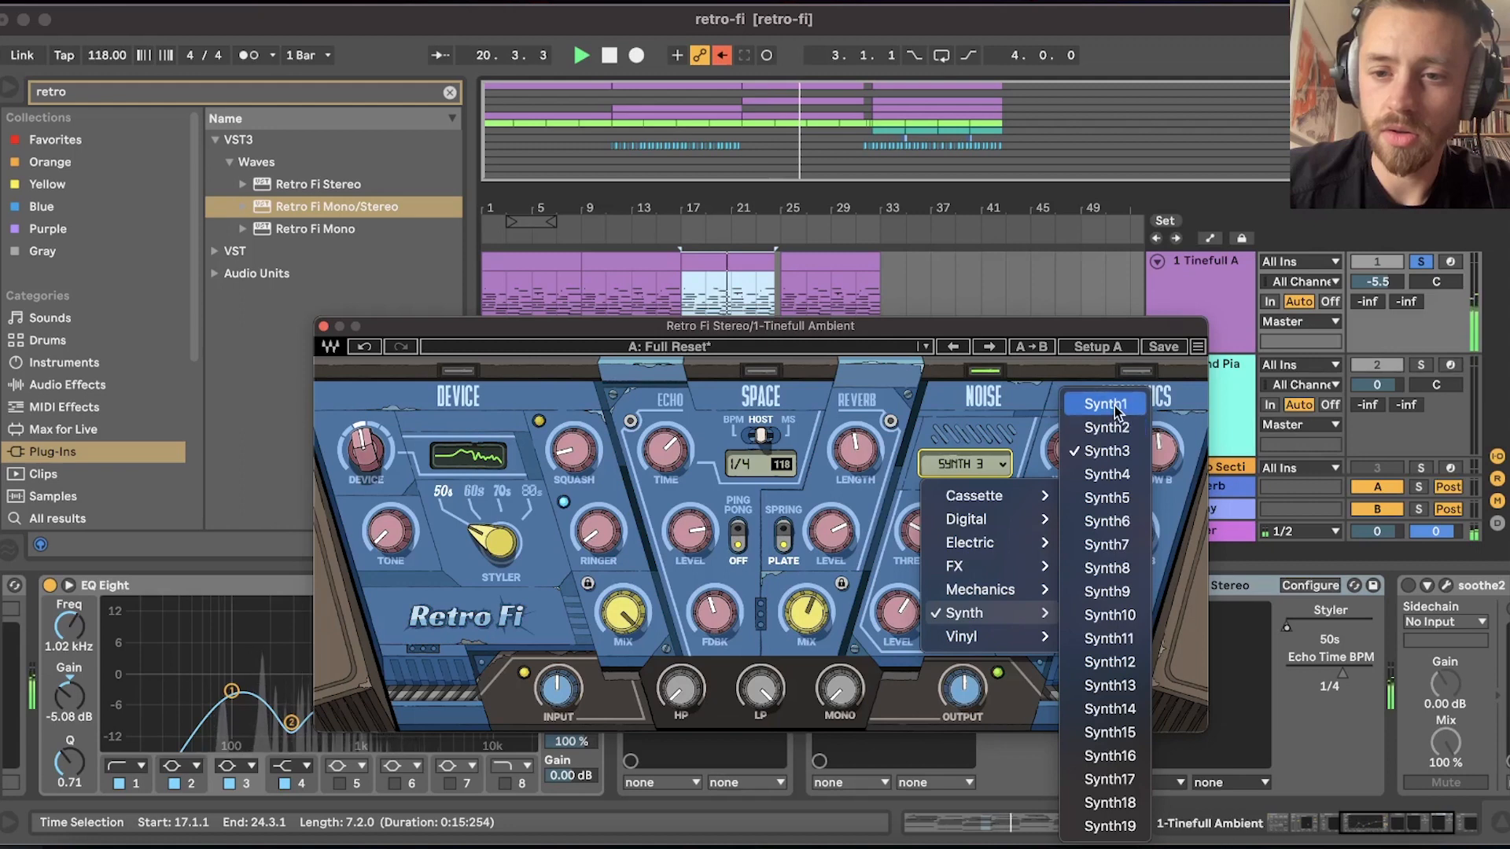
pyautogui.click(1109, 405)
pyautogui.click(972, 466)
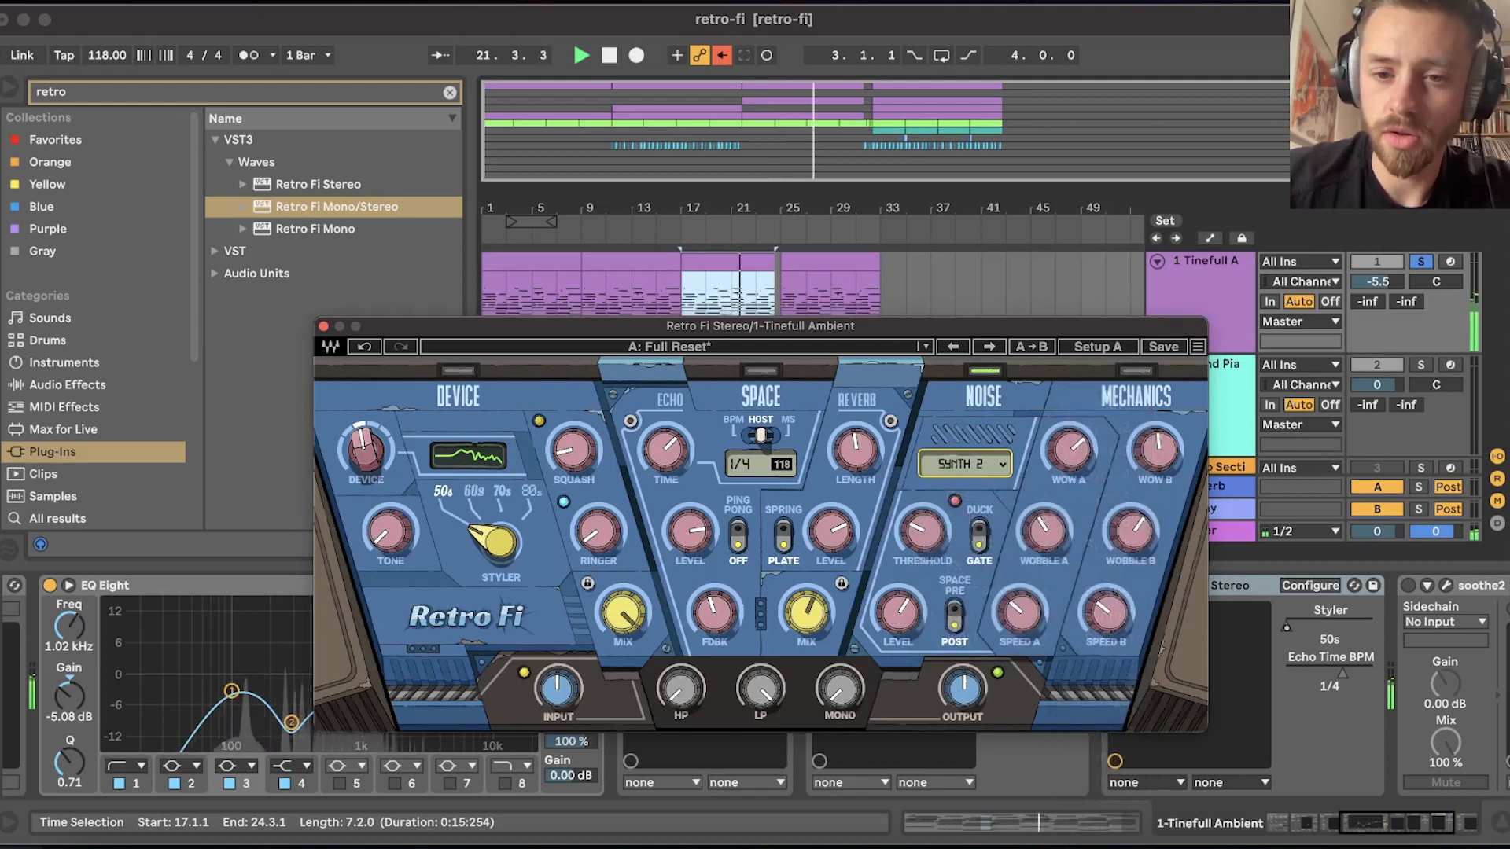
pyautogui.moveTo(921, 535); pyautogui.dragTo(922, 495)
# Enable the Space section with its reverb, route the noise to Space Pre, and compare playback with Noise off and on.
pyautogui.click(751, 369)
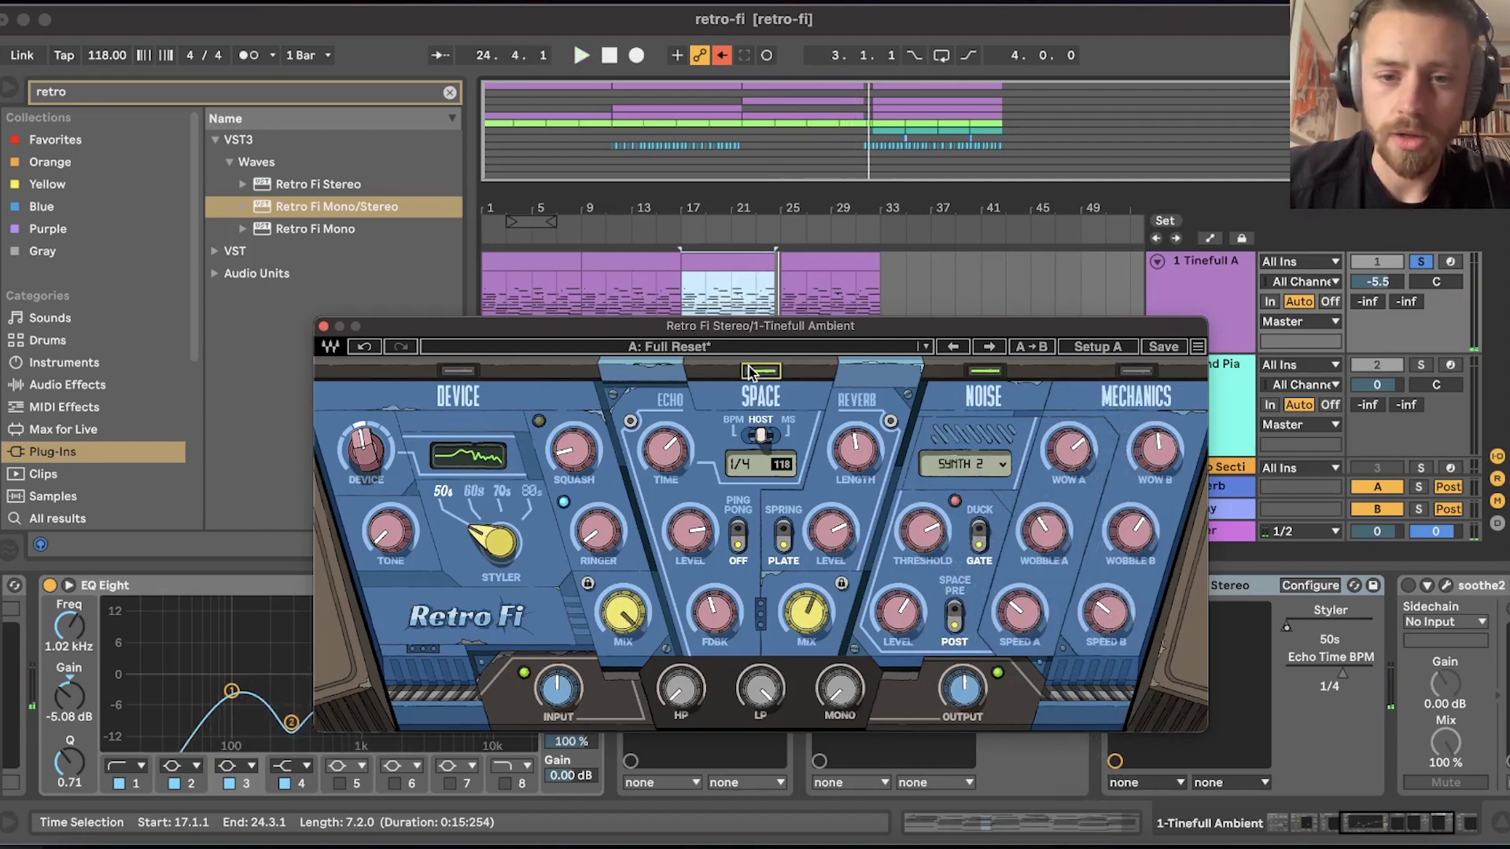
pyautogui.click(955, 617)
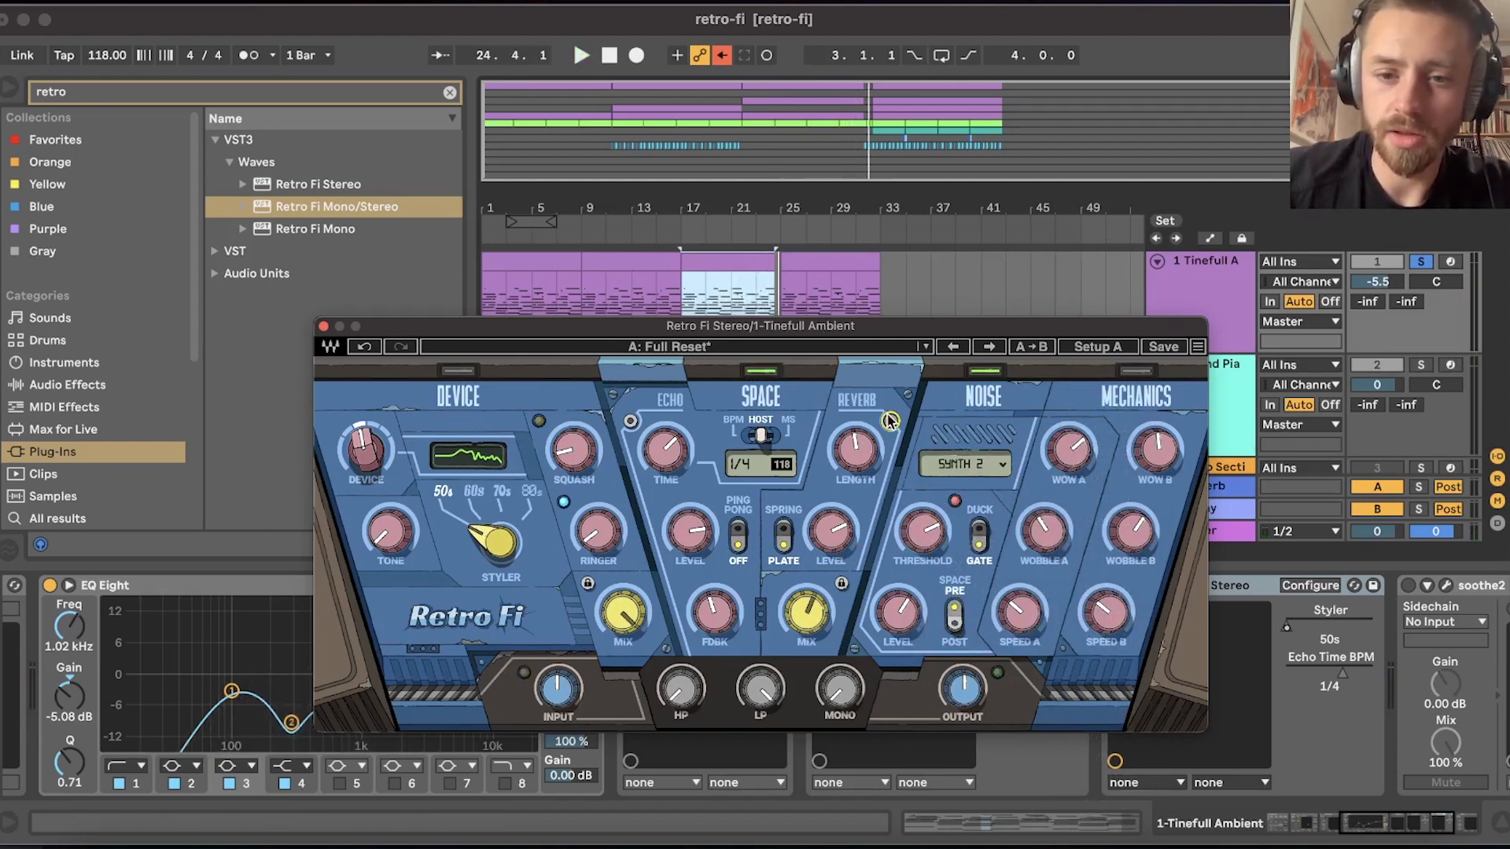
pyautogui.press('space')
pyautogui.moveTo(865, 437); pyautogui.dragTo(865, 432)
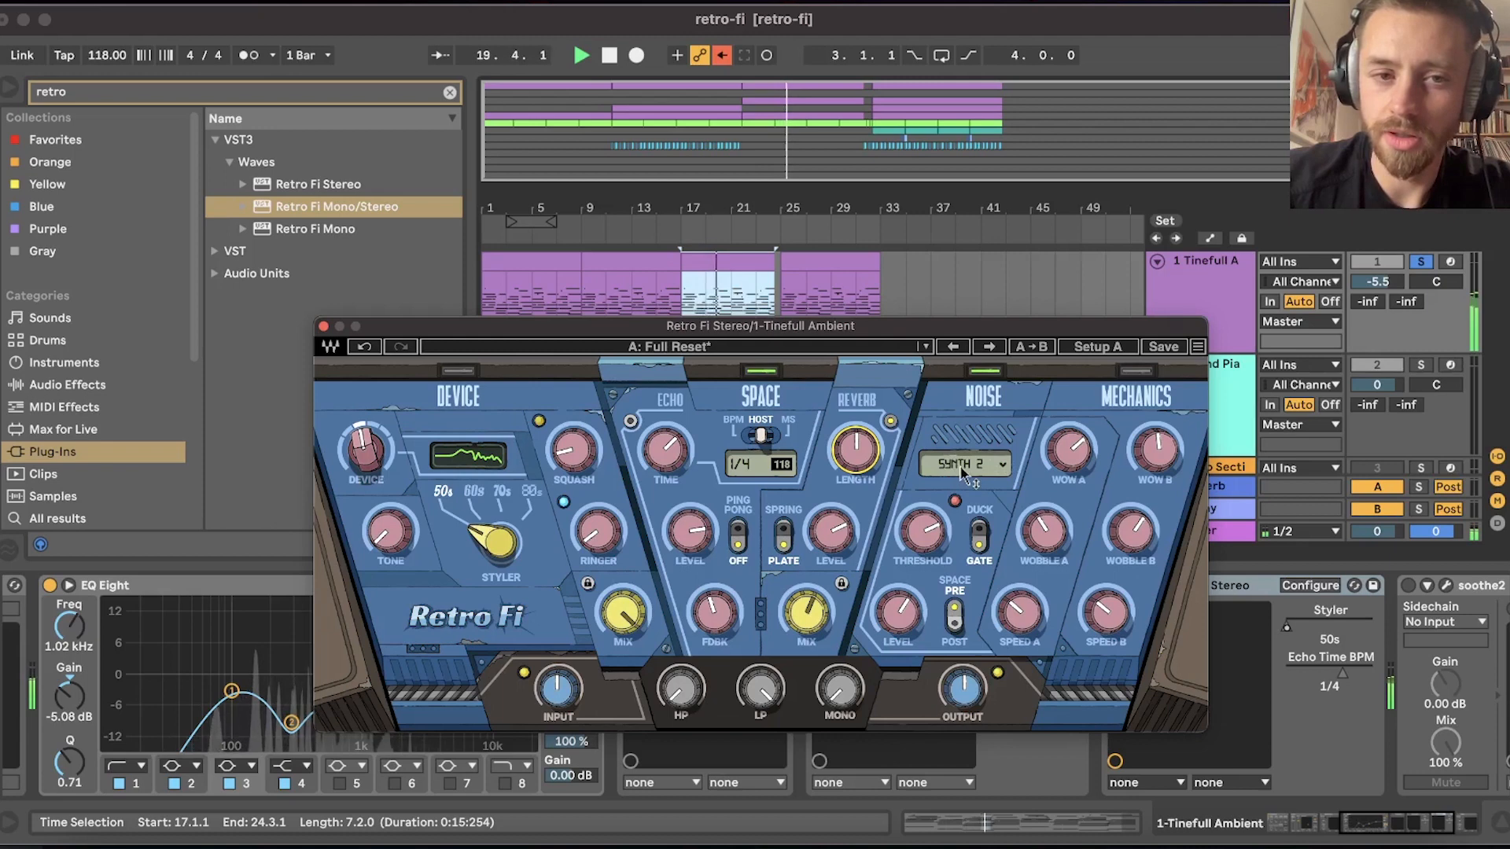
pyautogui.click(984, 371)
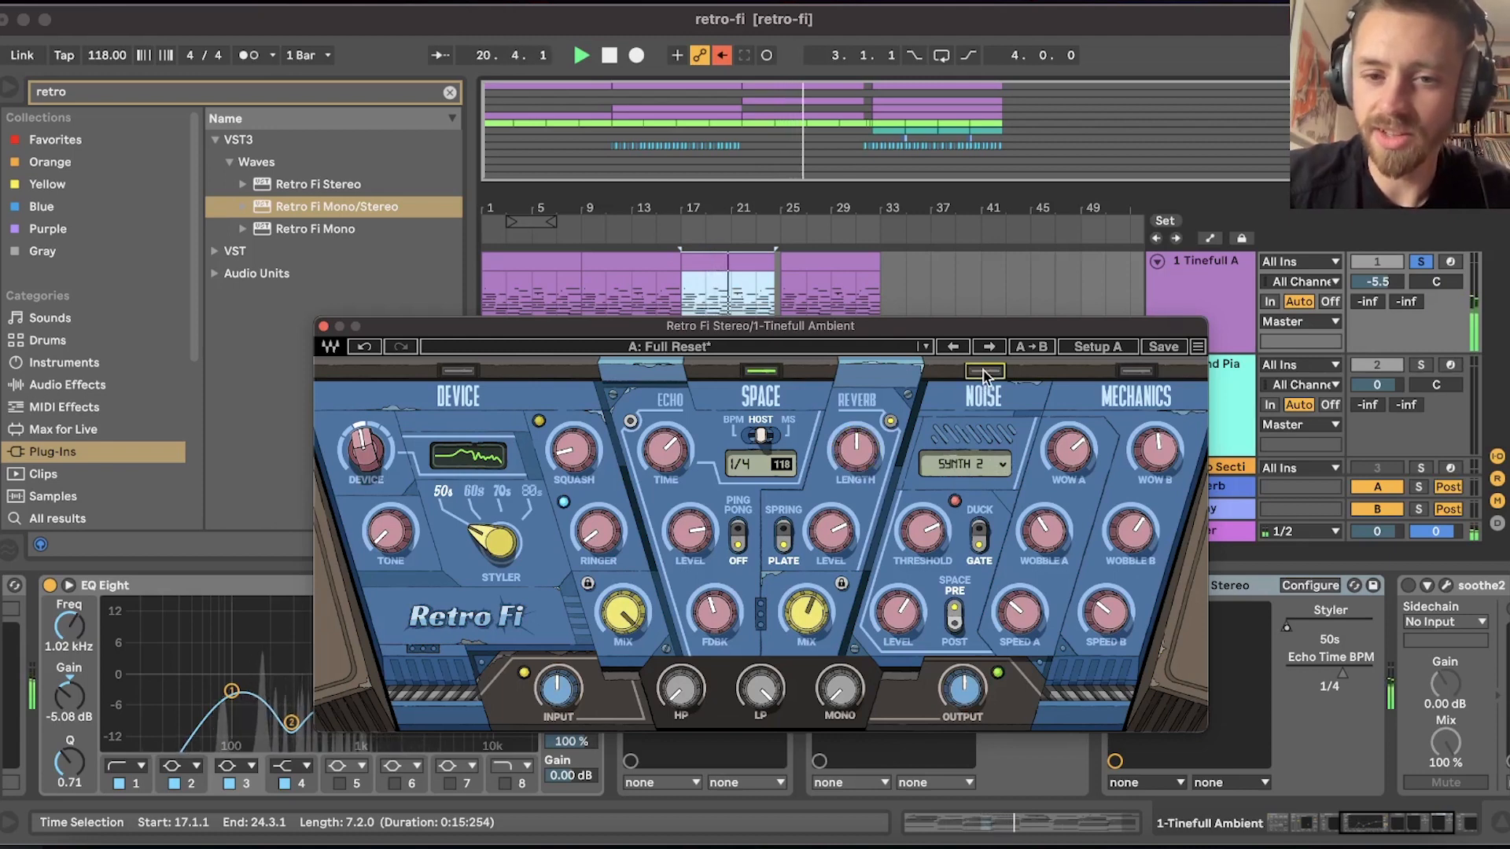
pyautogui.click(984, 372)
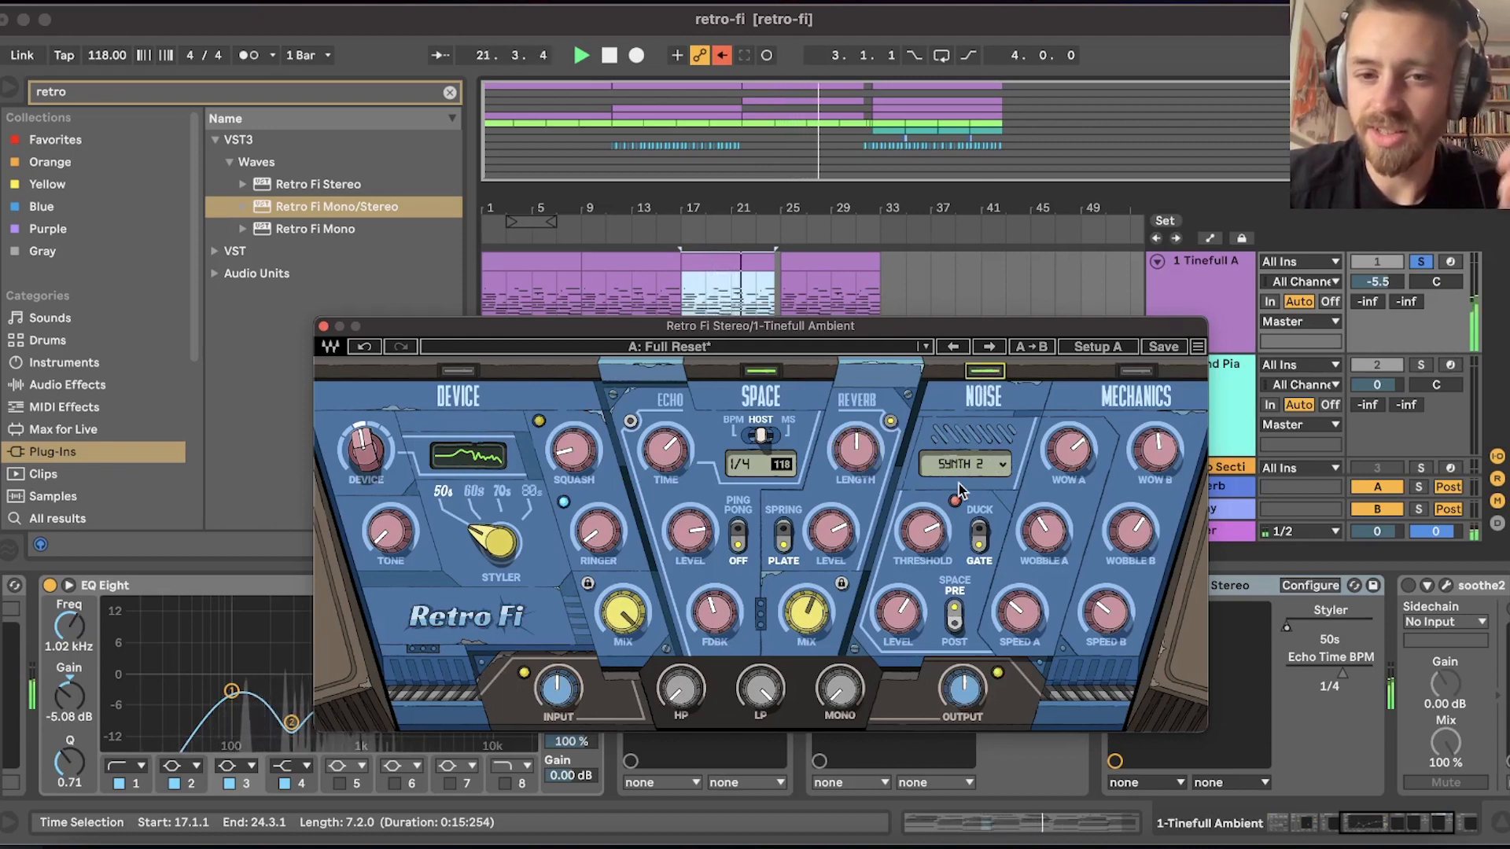
# Step the noise type onward from Synth 3 to Synth 10 while replaying the selected section.
pyautogui.moveTo(965, 446); pyautogui.dragTo(958, 471)
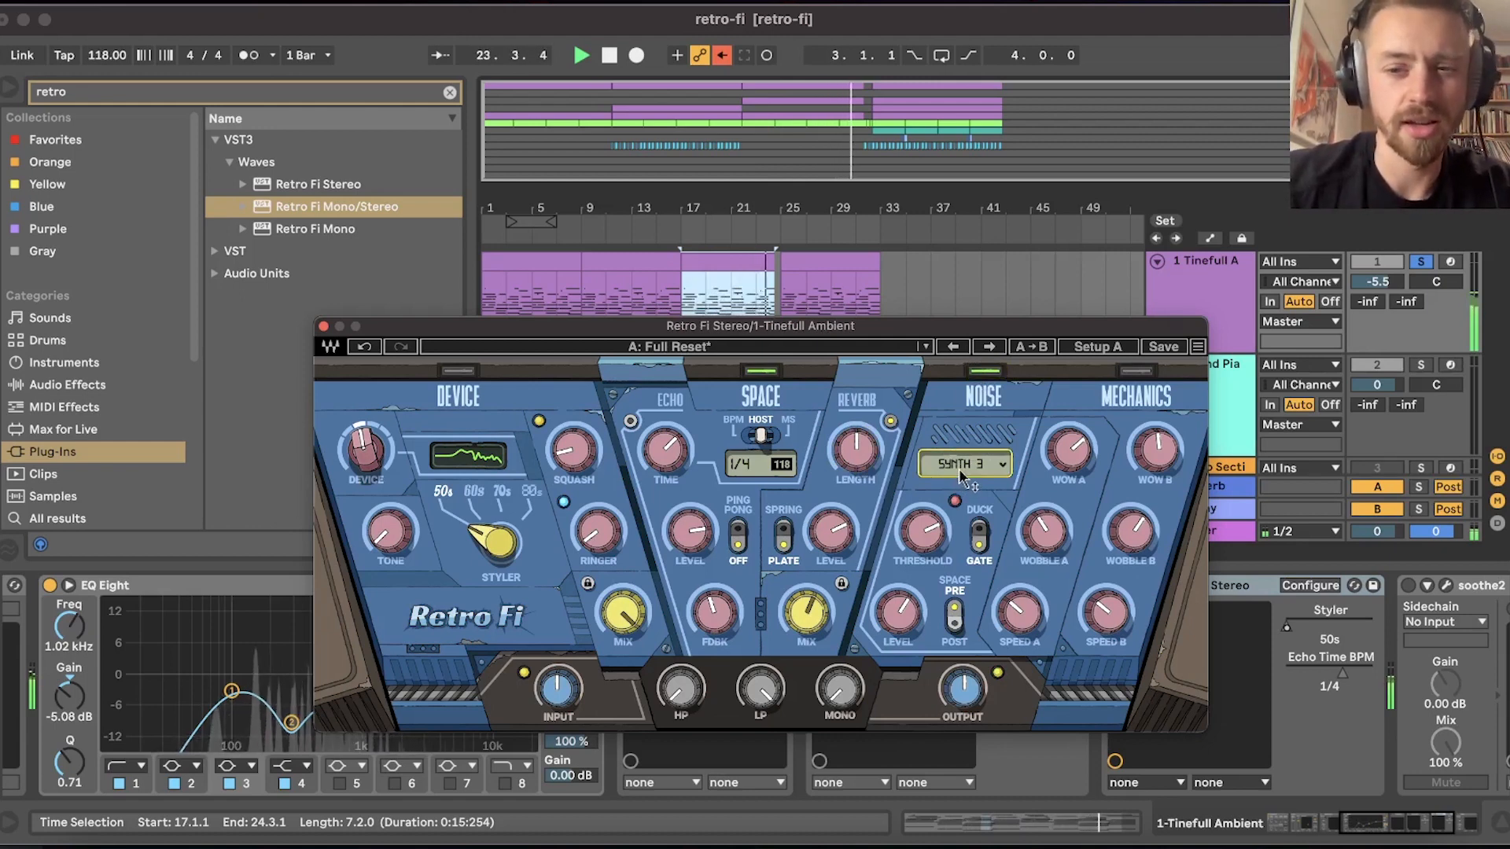
pyautogui.scroll(-2, 959, 465)
pyautogui.press('space')
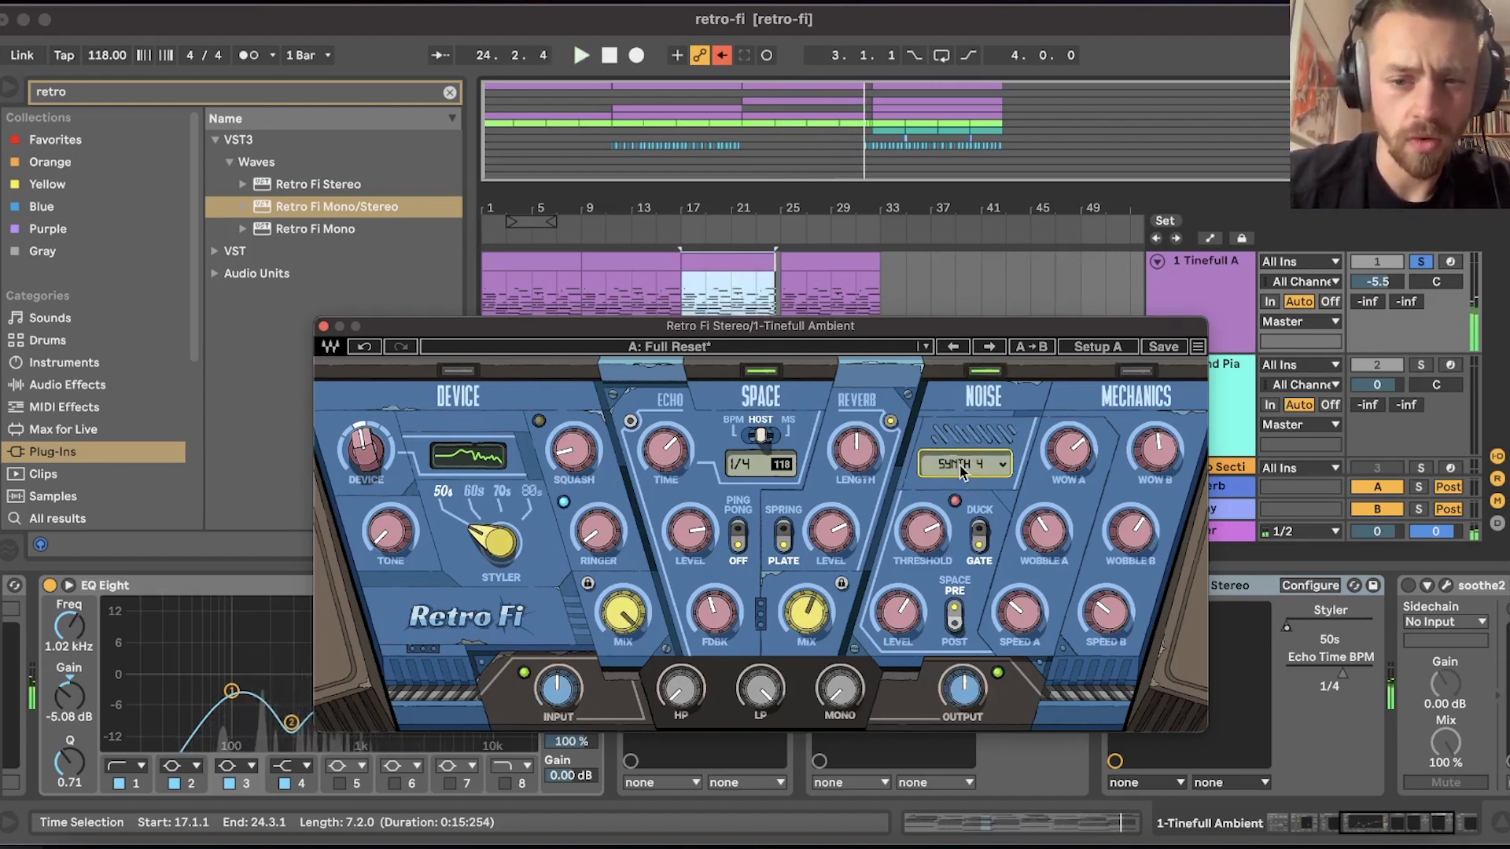
pyautogui.press('space')
pyautogui.scroll(-5, 959, 465)
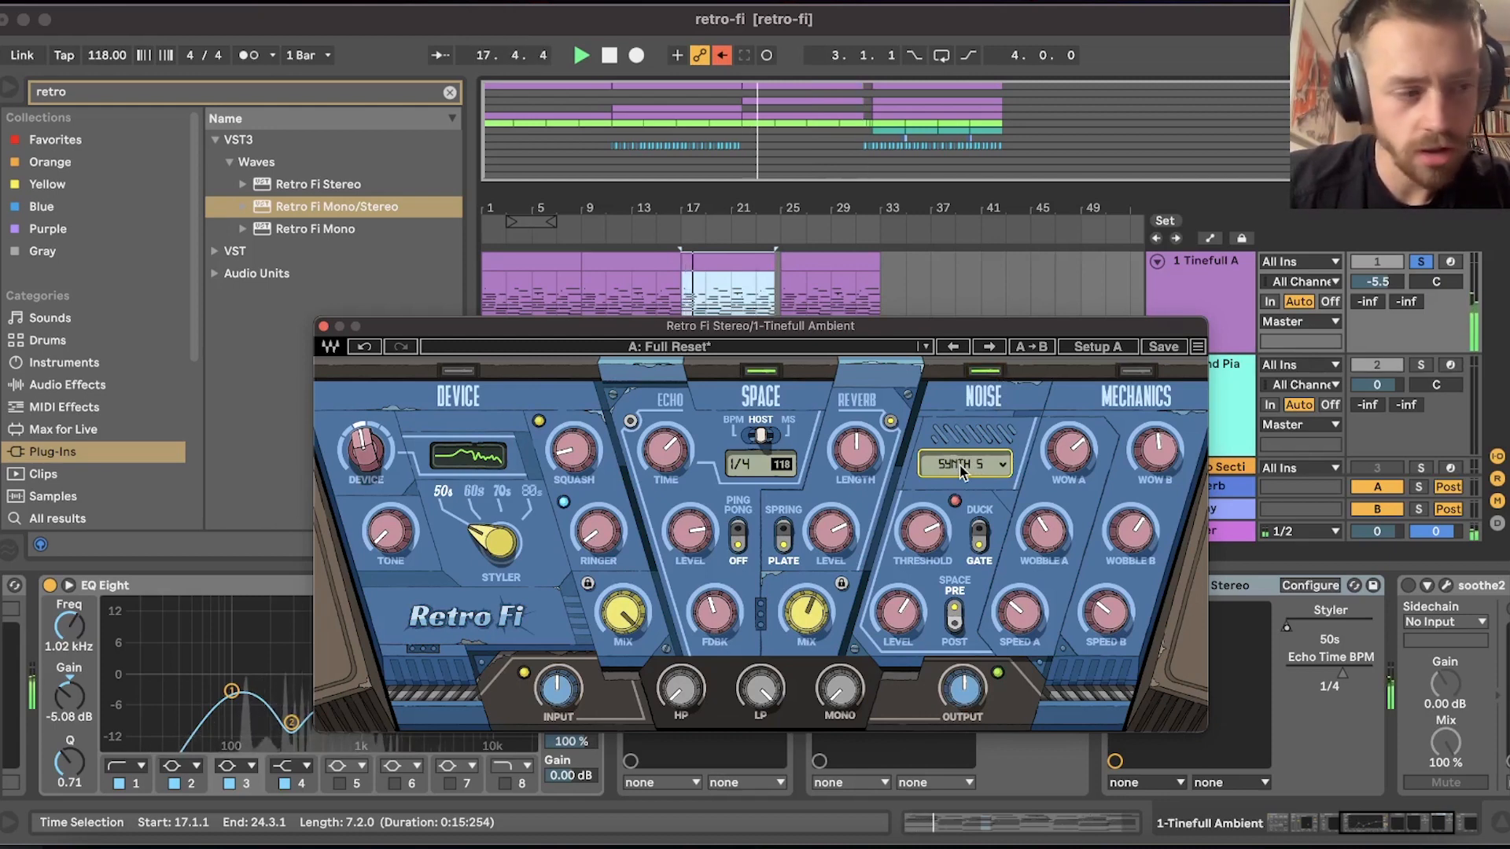
# Leave only the Mechanics section active, stop playback, and set Wow A to 5.56 and Wobble A to 0.00.
pyautogui.click(1136, 371)
pyautogui.press('space')
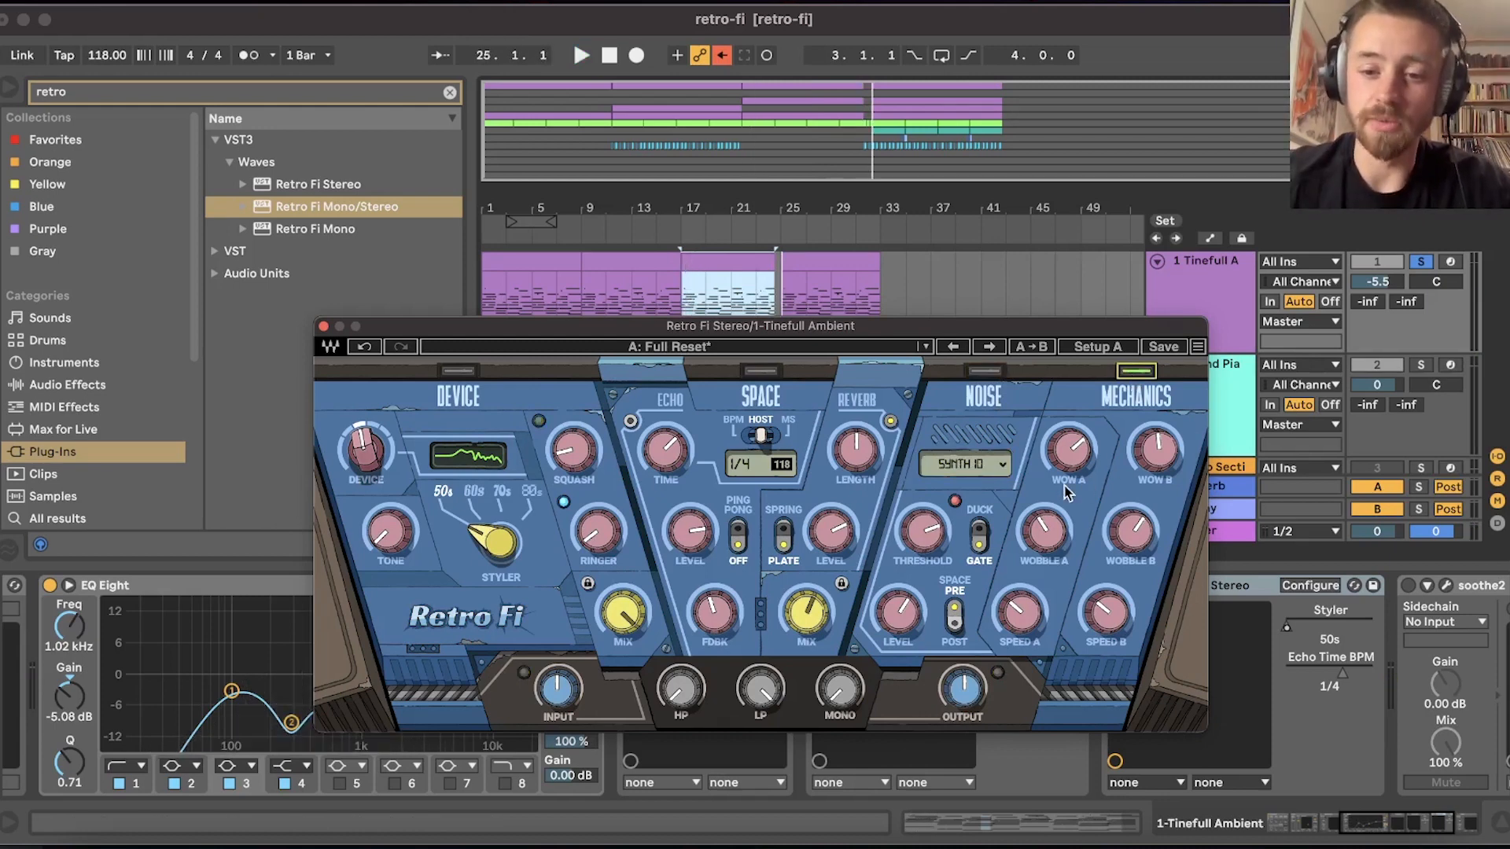
pyautogui.moveTo(1084, 443); pyautogui.dragTo(1069, 444)
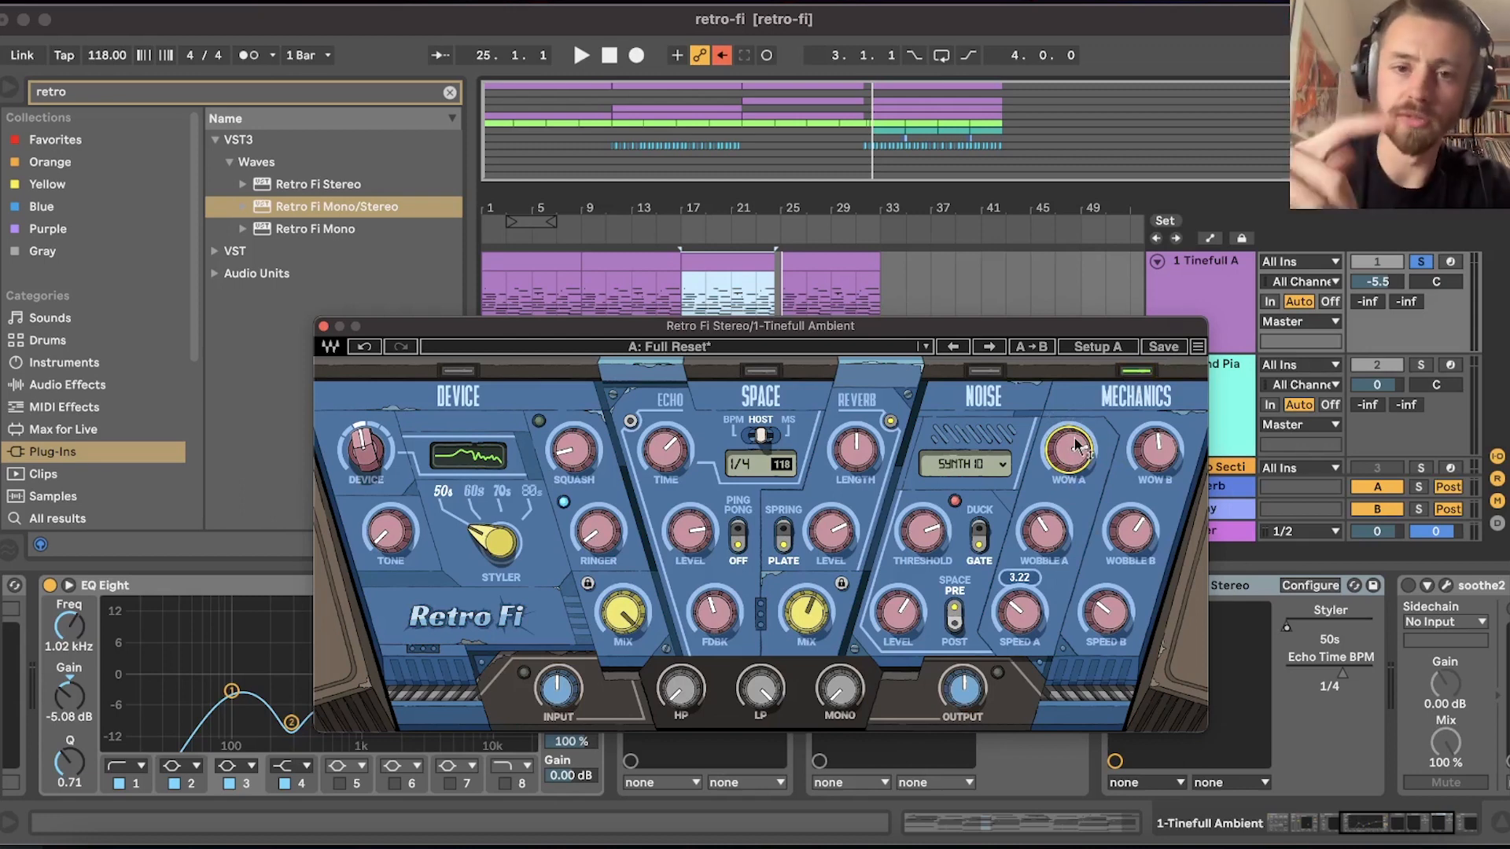
pyautogui.moveTo(1076, 444); pyautogui.dragTo(1076, 456)
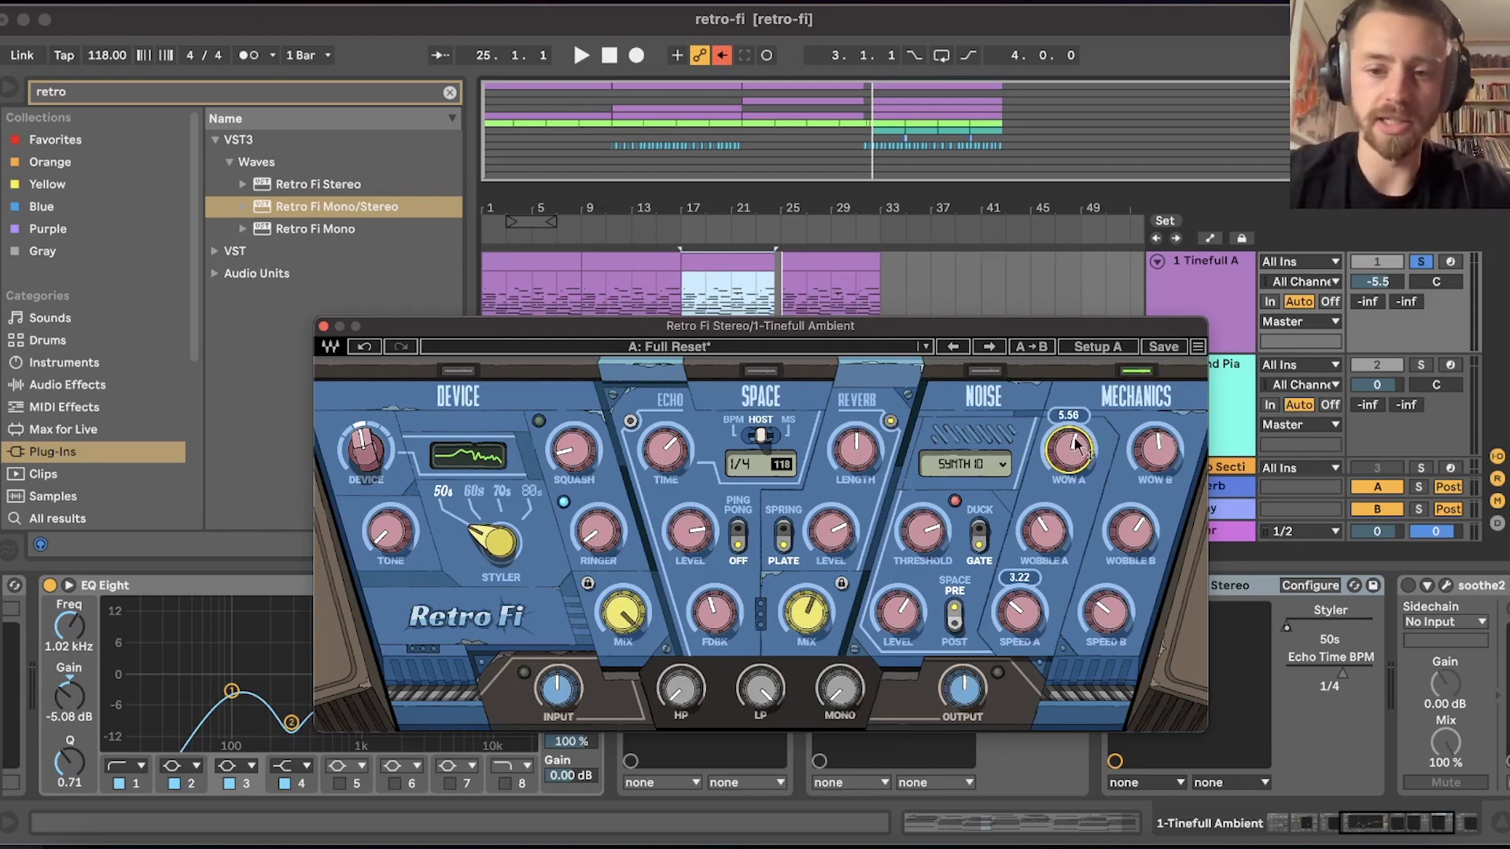
pyautogui.moveTo(1045, 530); pyautogui.dragTo(1044, 566)
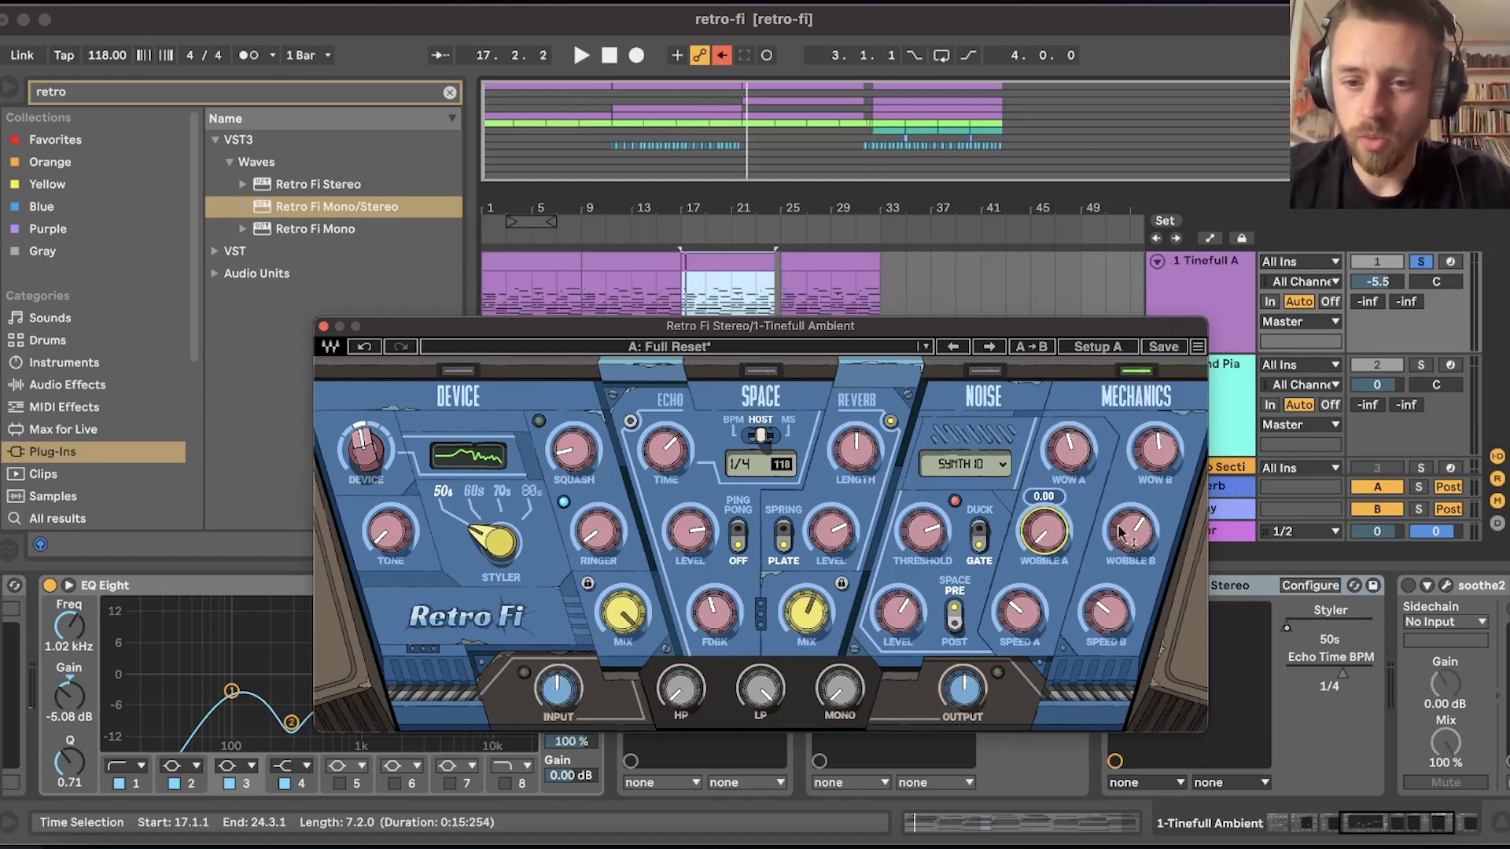
# Set Wow A to 7.13 and Wow B to 2.83, comparing playback with Mechanics bypassed and active.
pyautogui.moveTo(1070, 450)
pyautogui.mouseDown()
pyautogui.moveTo(1156, 453)
pyautogui.moveTo(1069, 442)
pyautogui.moveTo(1070, 425)
pyautogui.mouseUp()
pyautogui.press('space')
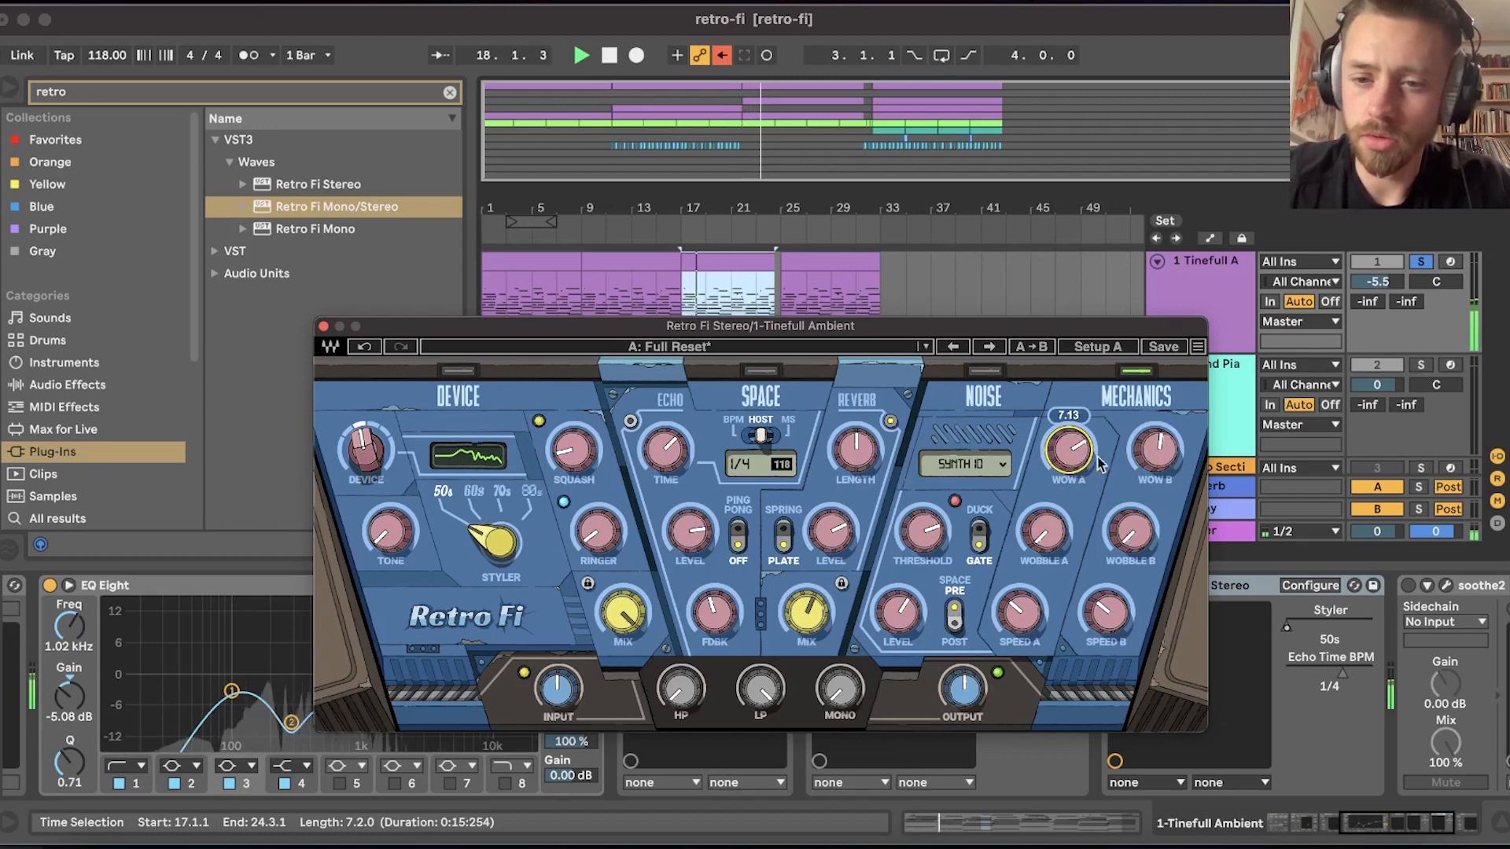
pyautogui.moveTo(1156, 450)
pyautogui.mouseDown()
pyautogui.moveTo(1156, 428)
pyautogui.moveTo(1156, 453)
pyautogui.mouseUp()
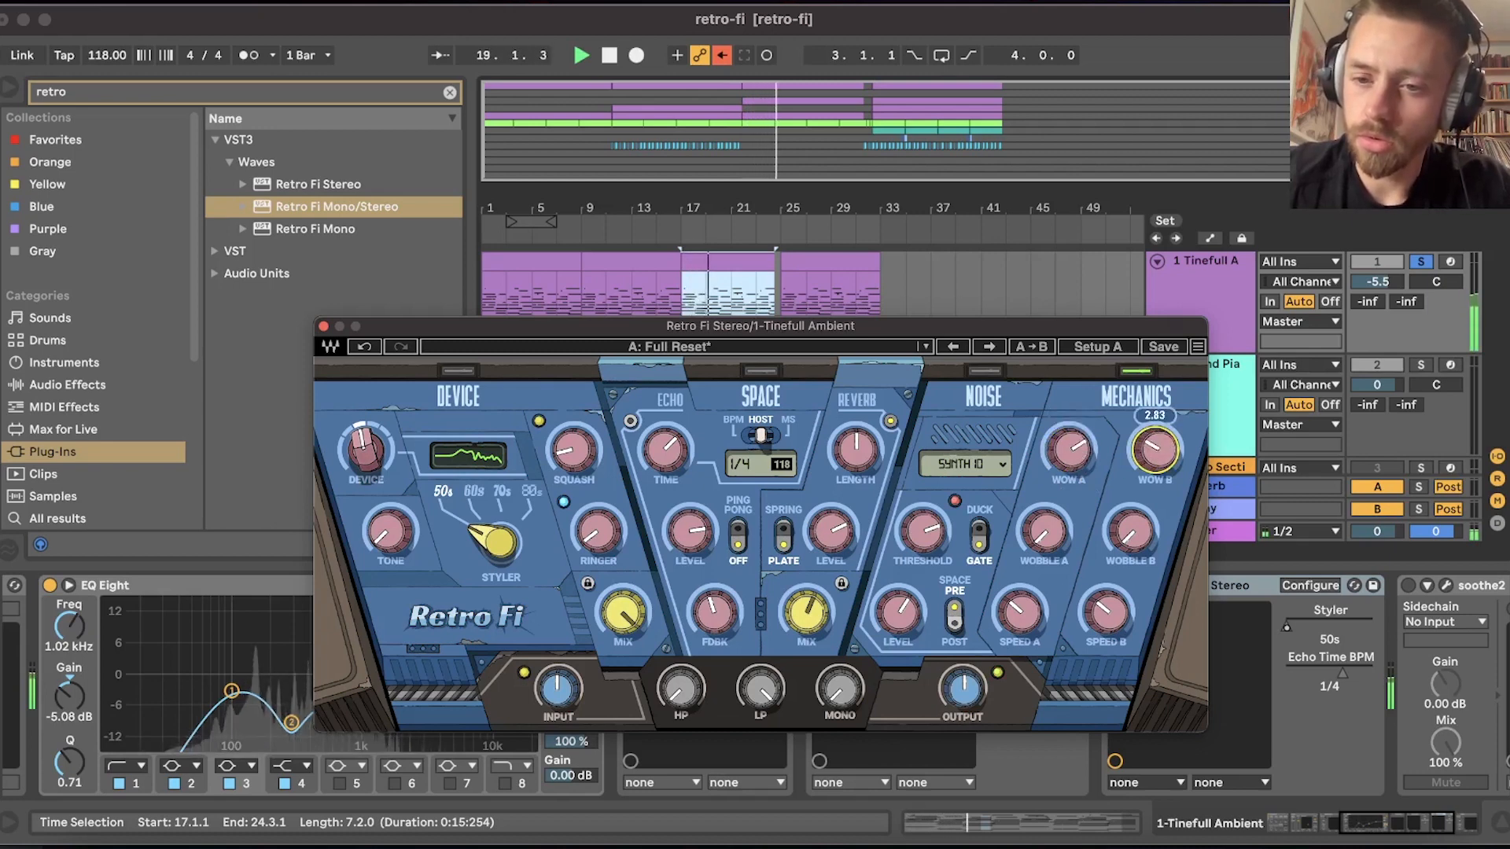
pyautogui.click(1137, 371)
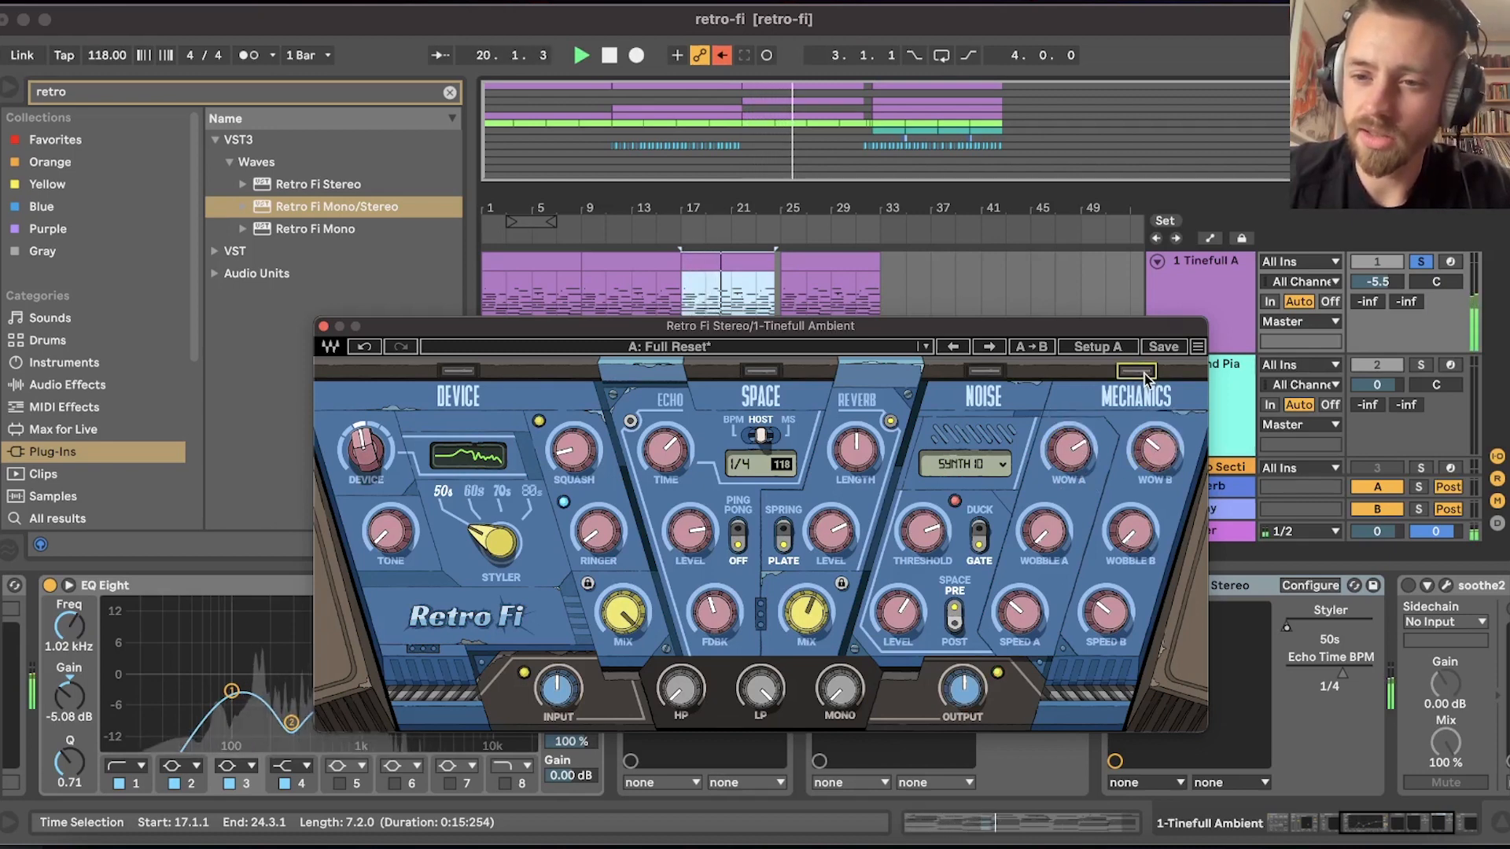
pyautogui.click(1143, 372)
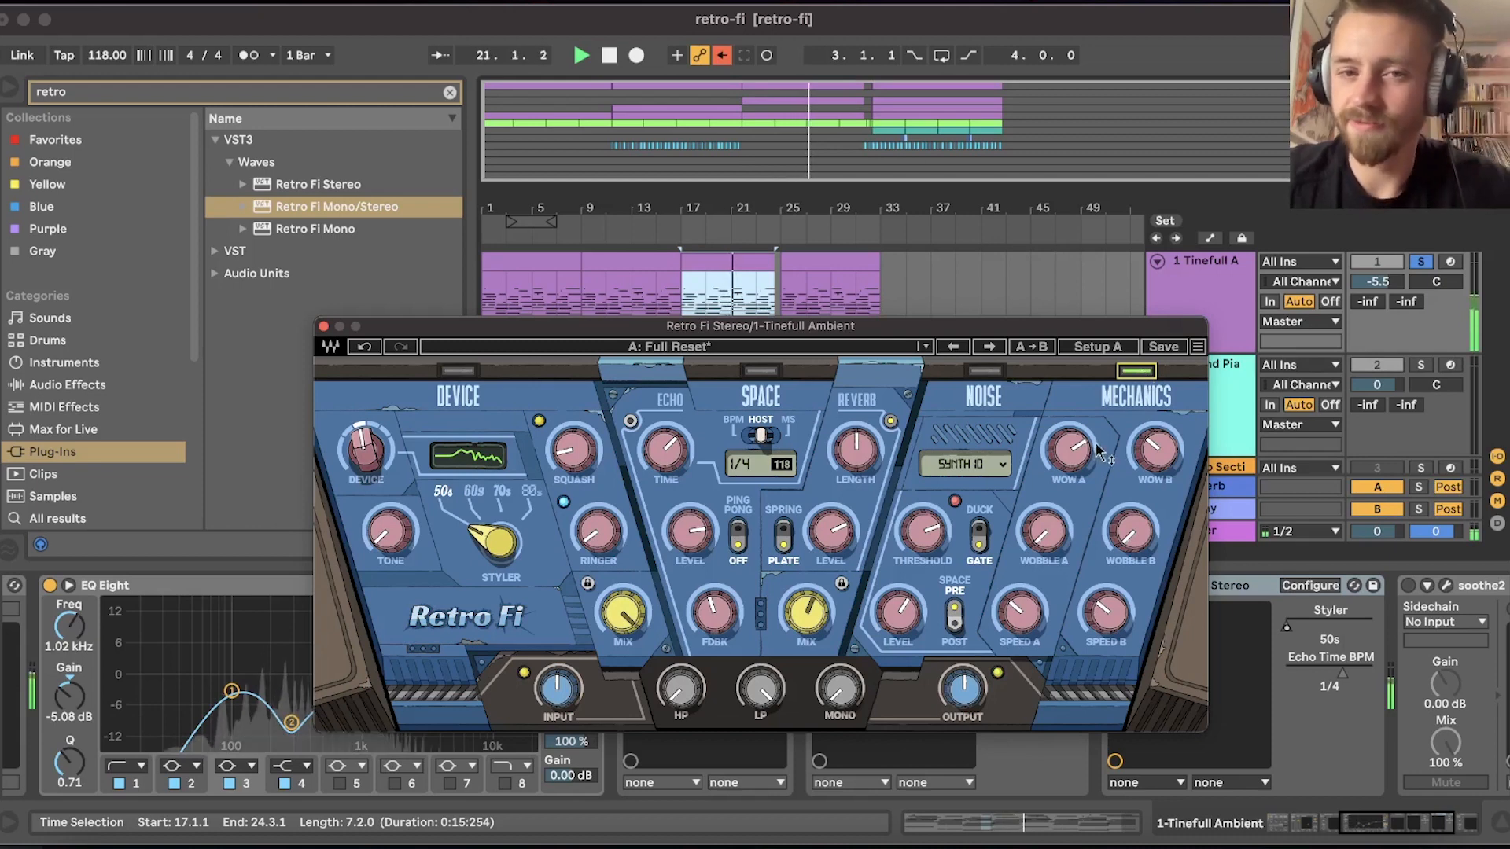
# Raise the Mechanics Speed A and Speed B, set Wobble A to 4.88, and play the selection.
pyautogui.moveTo(1099, 450)
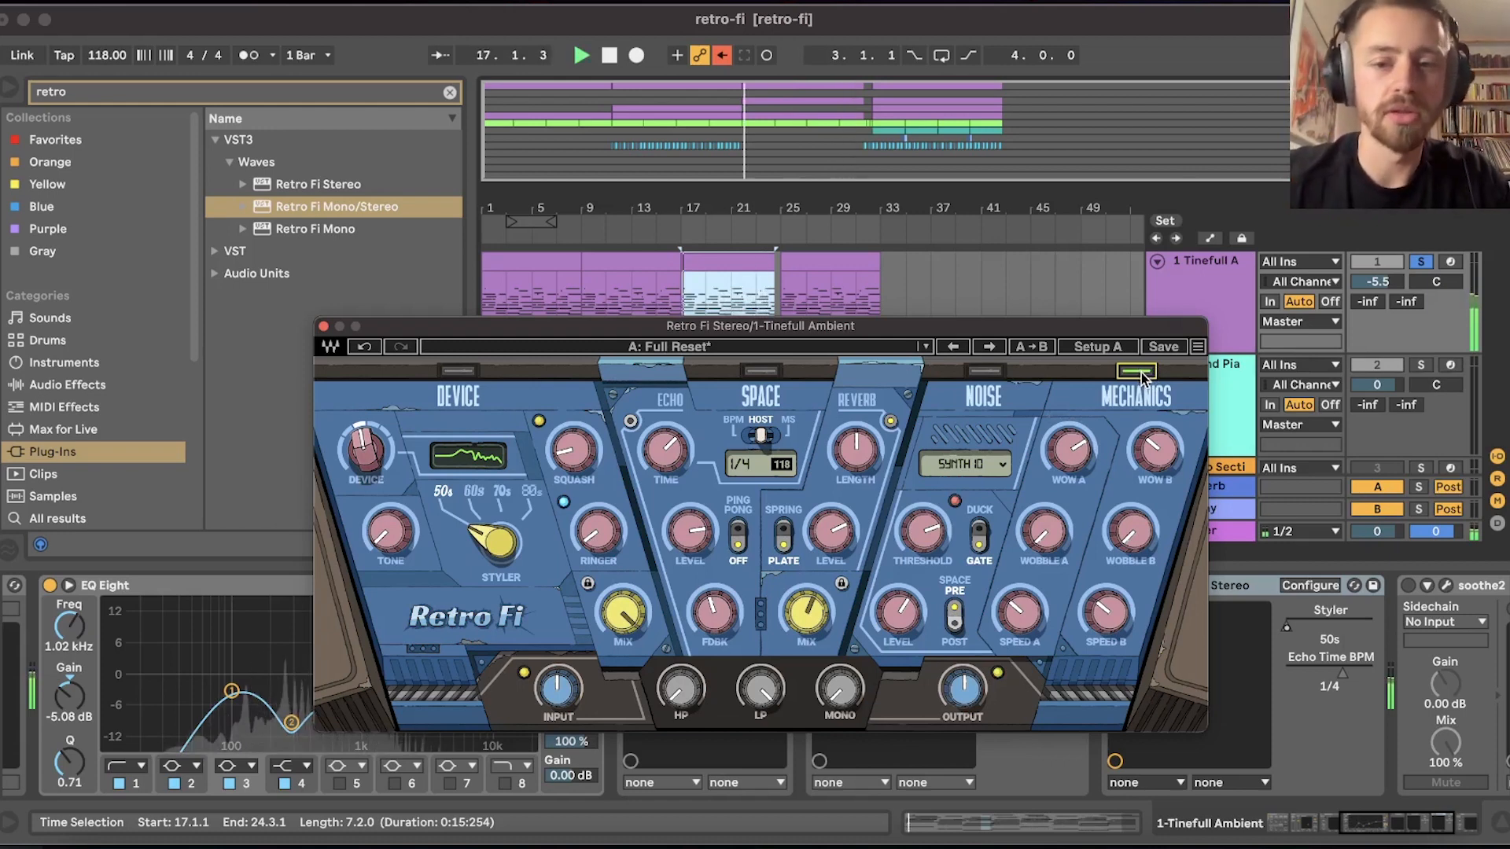
pyautogui.moveTo(1069, 449)
pyautogui.mouseDown()
pyautogui.moveTo(1069, 488)
pyautogui.moveTo(1070, 463)
pyautogui.mouseUp()
pyautogui.moveTo(1035, 615); pyautogui.dragTo(1035, 566)
pyautogui.moveTo(1106, 615); pyautogui.dragTo(1059, 537)
pyautogui.press('space')
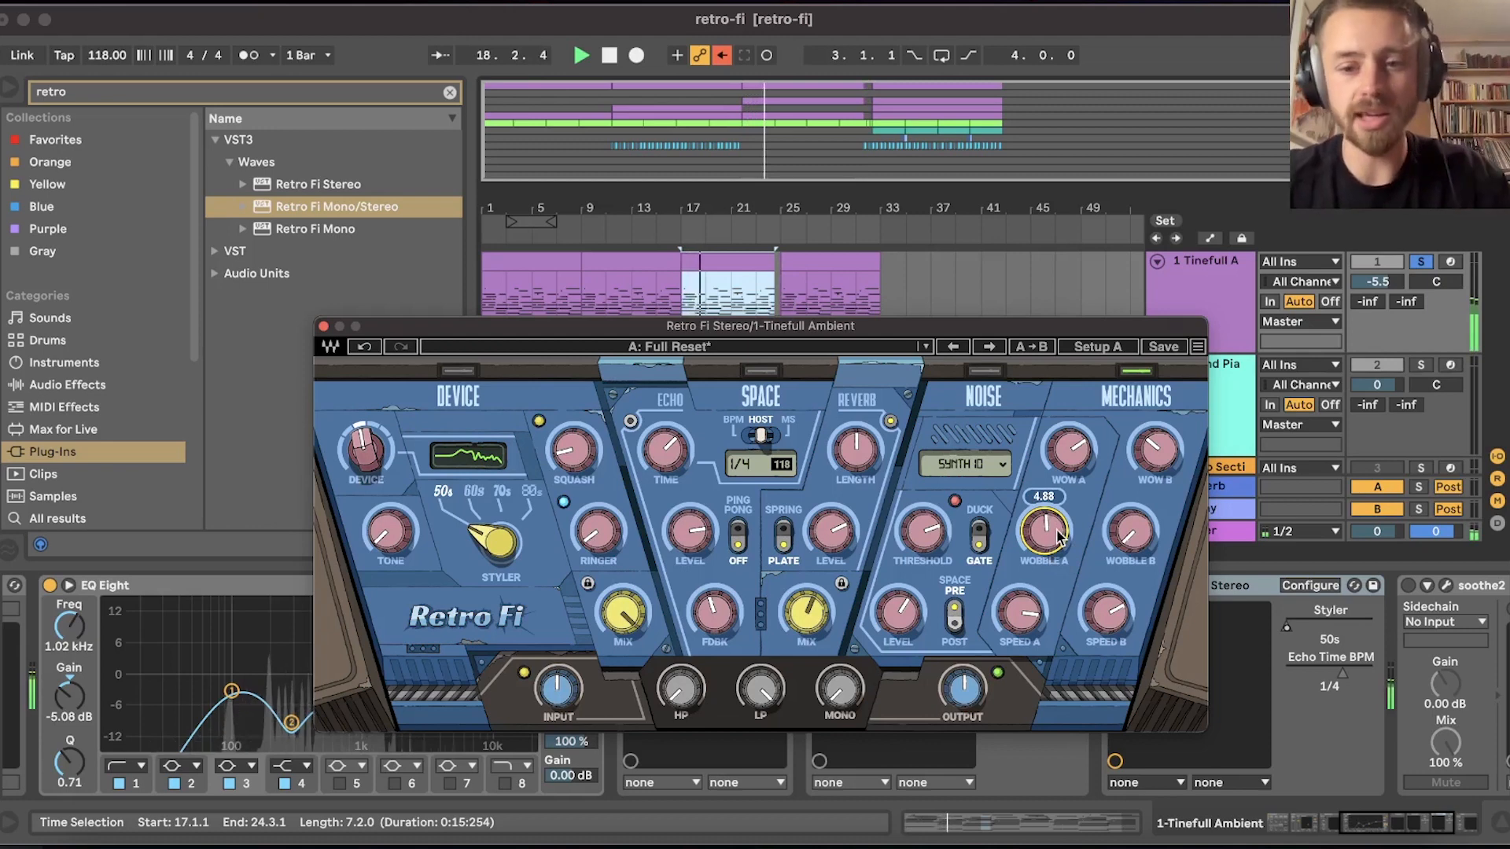
# Vary the Wobble A and Wobble B amounts while the selection plays.
pyautogui.moveTo(1047, 538); pyautogui.dragTo(1130, 514)
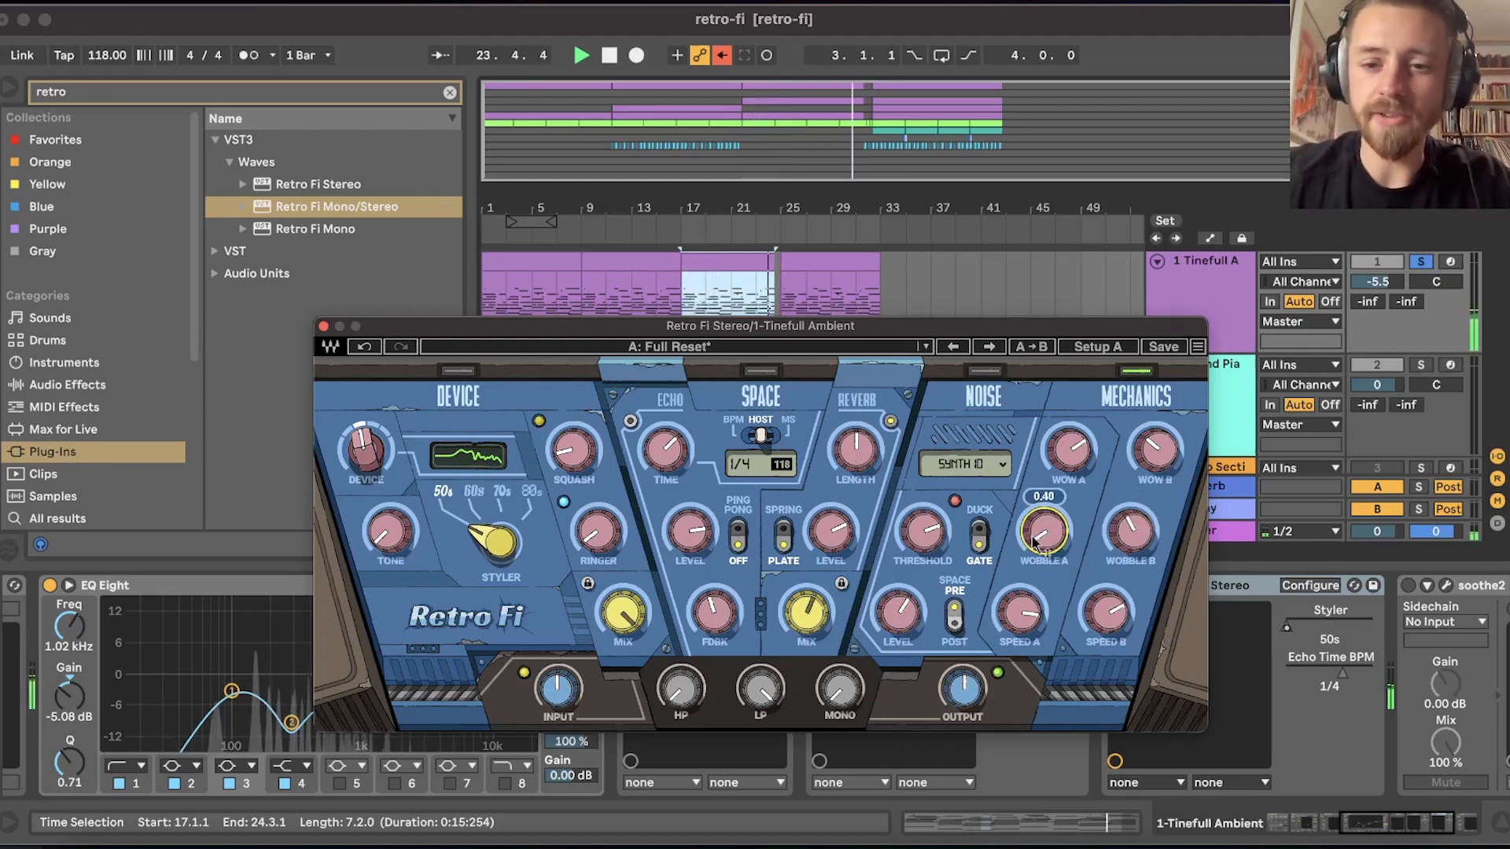
pyautogui.moveTo(1044, 533); pyautogui.dragTo(1044, 539)
pyautogui.click(1148, 531)
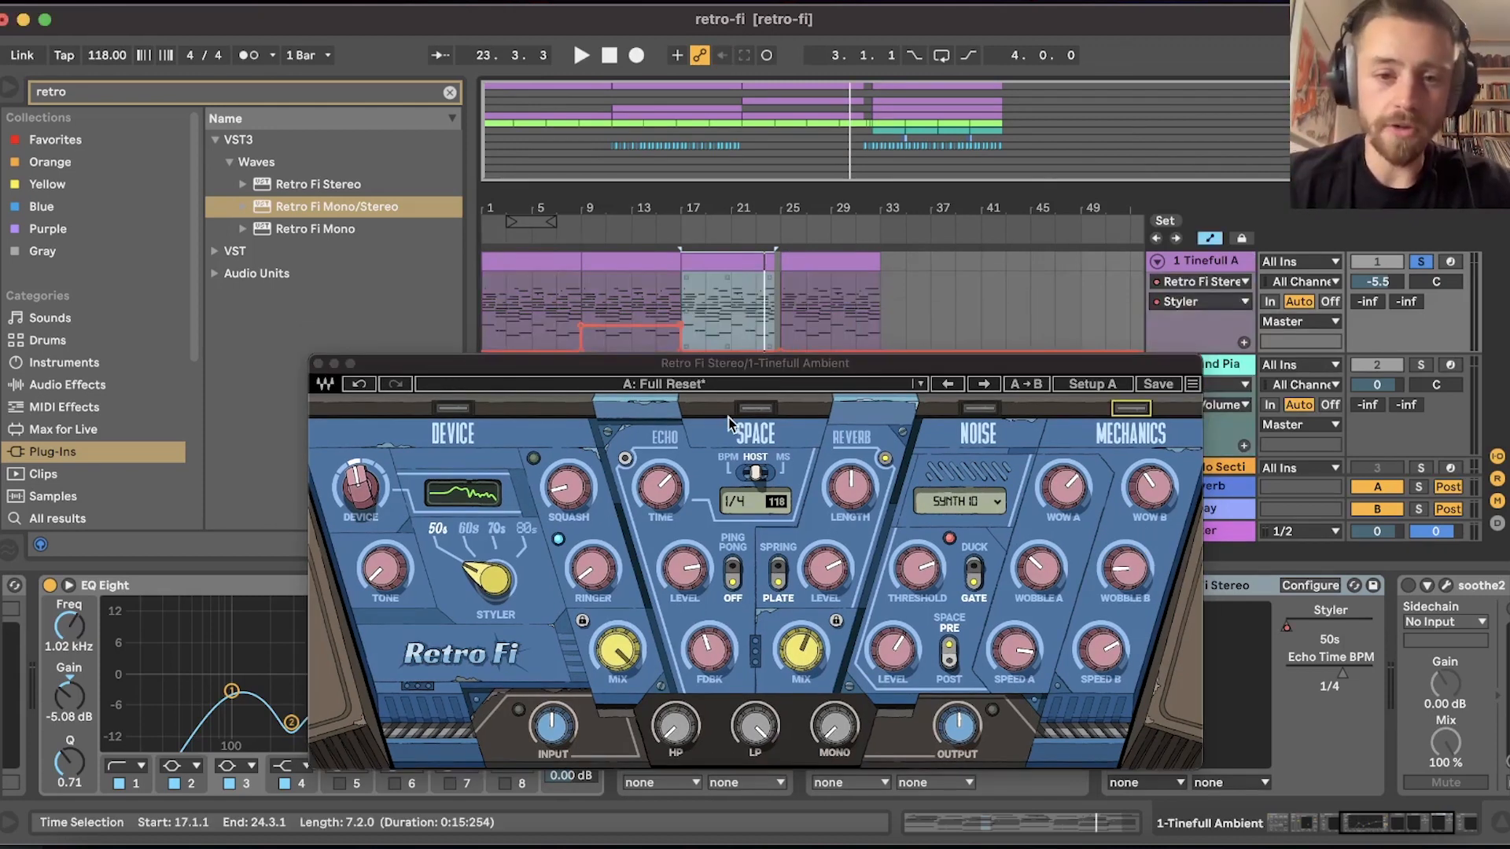
# Move the plugin window clear of the Tinefull track and show the Squash parameter's automation lane.
pyautogui.moveTo(753, 373); pyautogui.dragTo(760, 414)
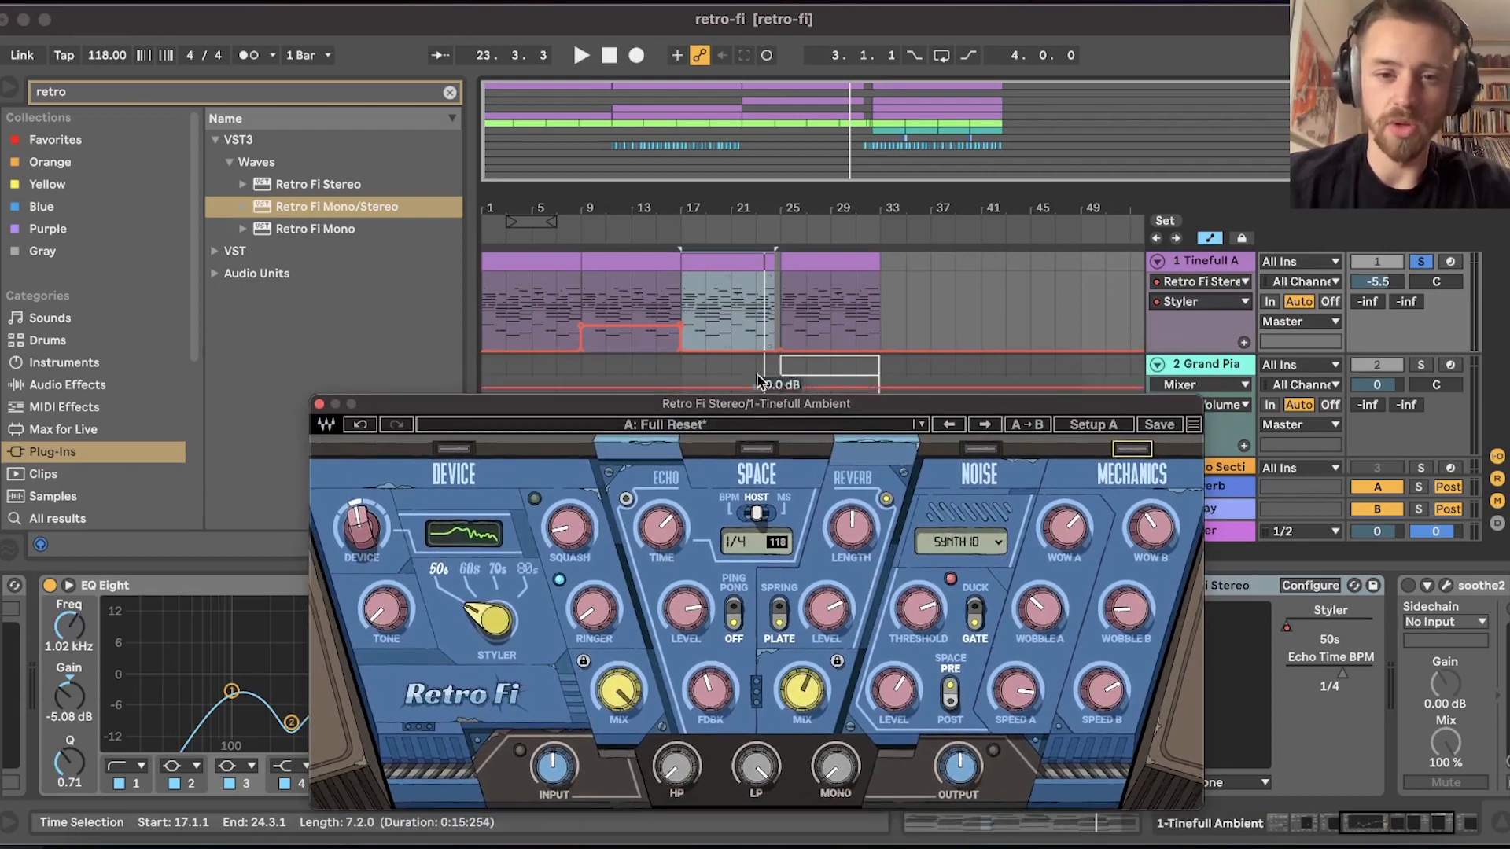
pyautogui.scroll(-1, 742, 304)
pyautogui.click(555, 550)
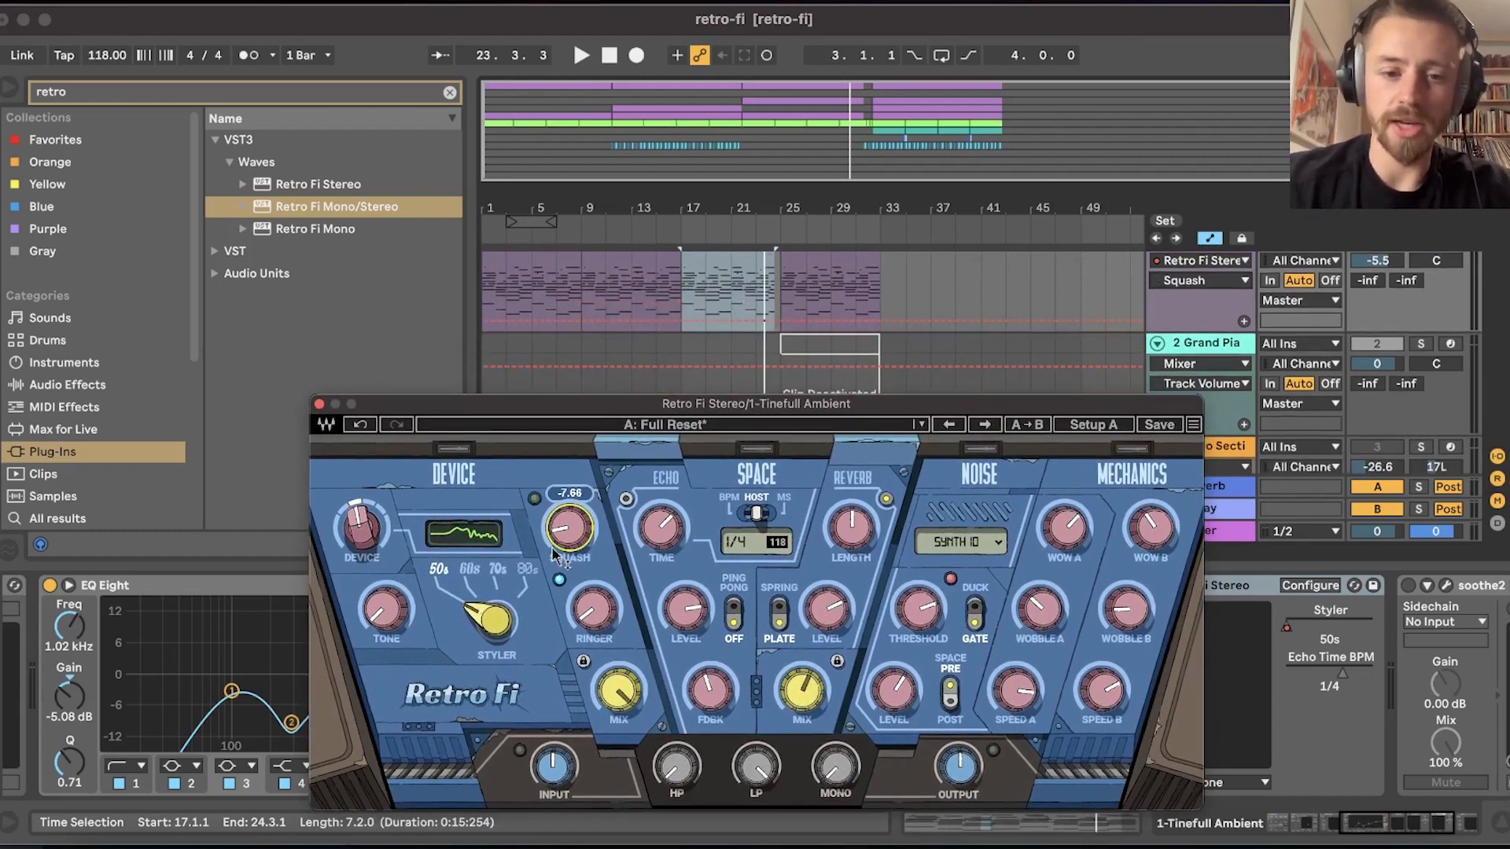
pyautogui.scroll(1, 661, 392)
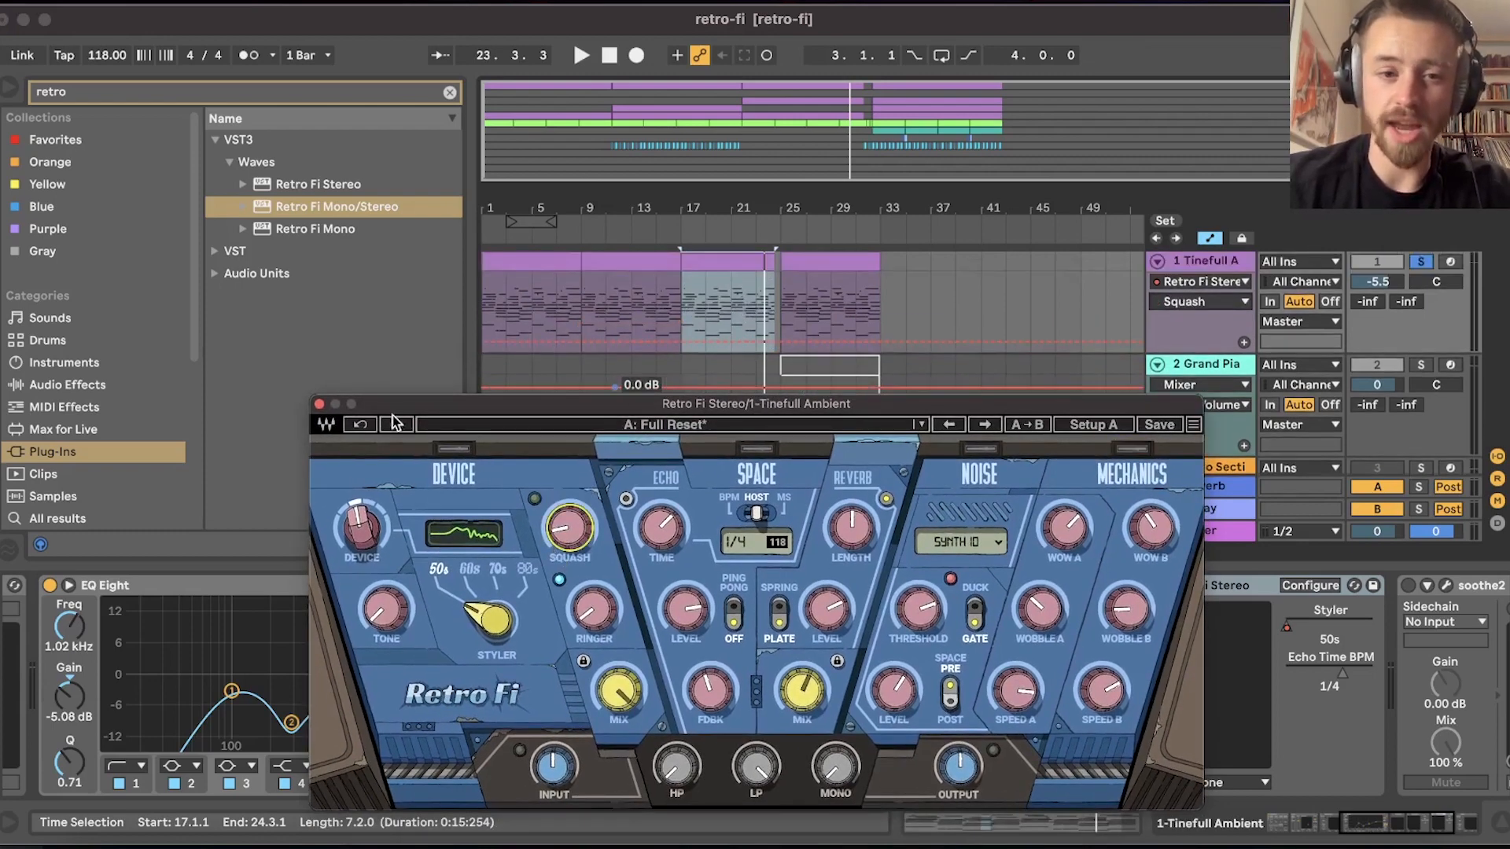
# Close the plugin window, deactivate the second Retro Fi Stereo device, and activate the first one.
pyautogui.click(319, 404)
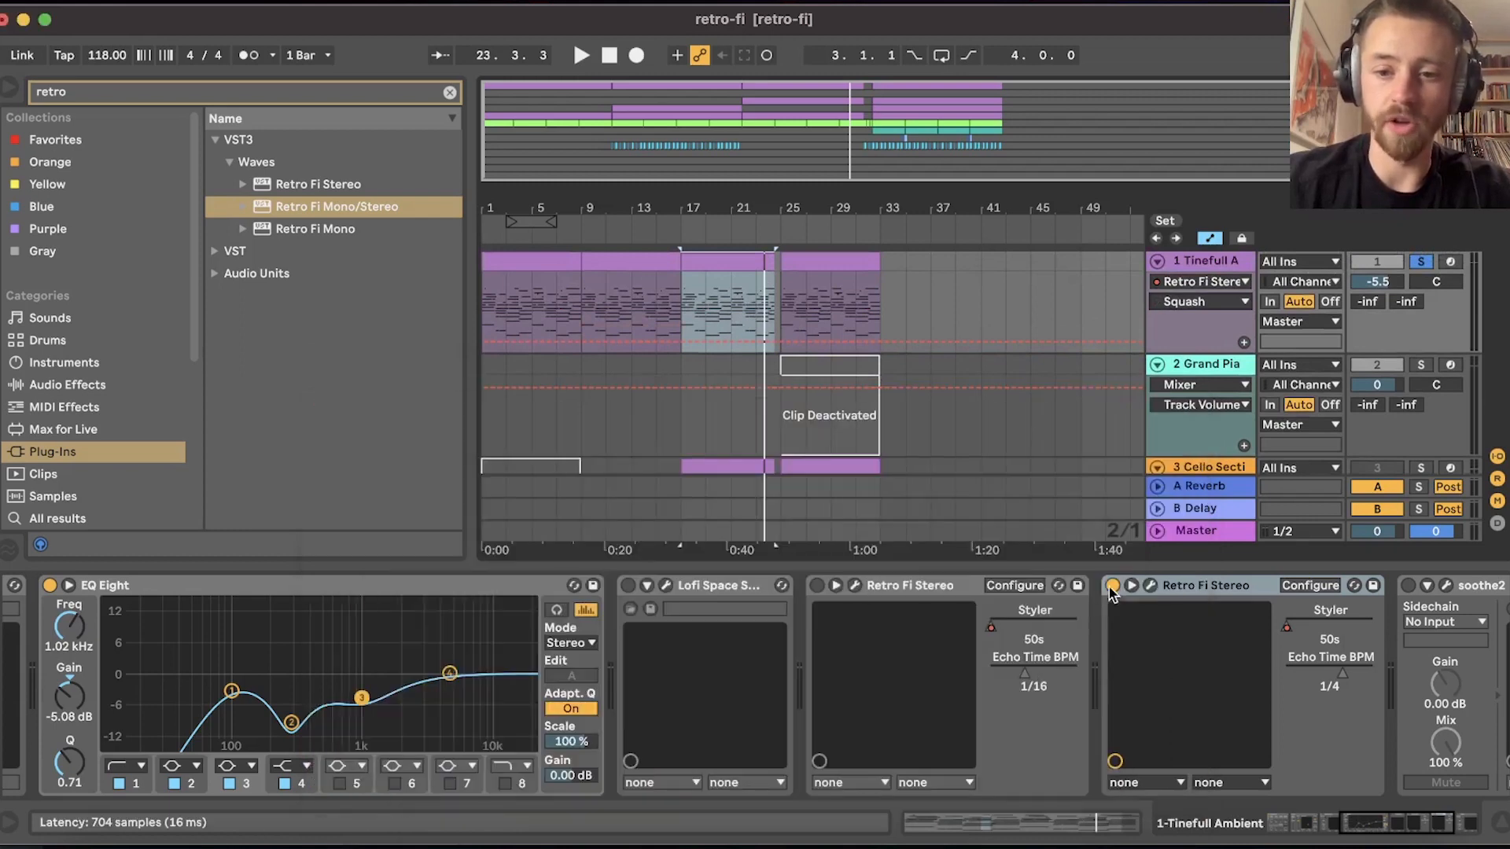
pyautogui.click(890, 592)
pyautogui.click(818, 585)
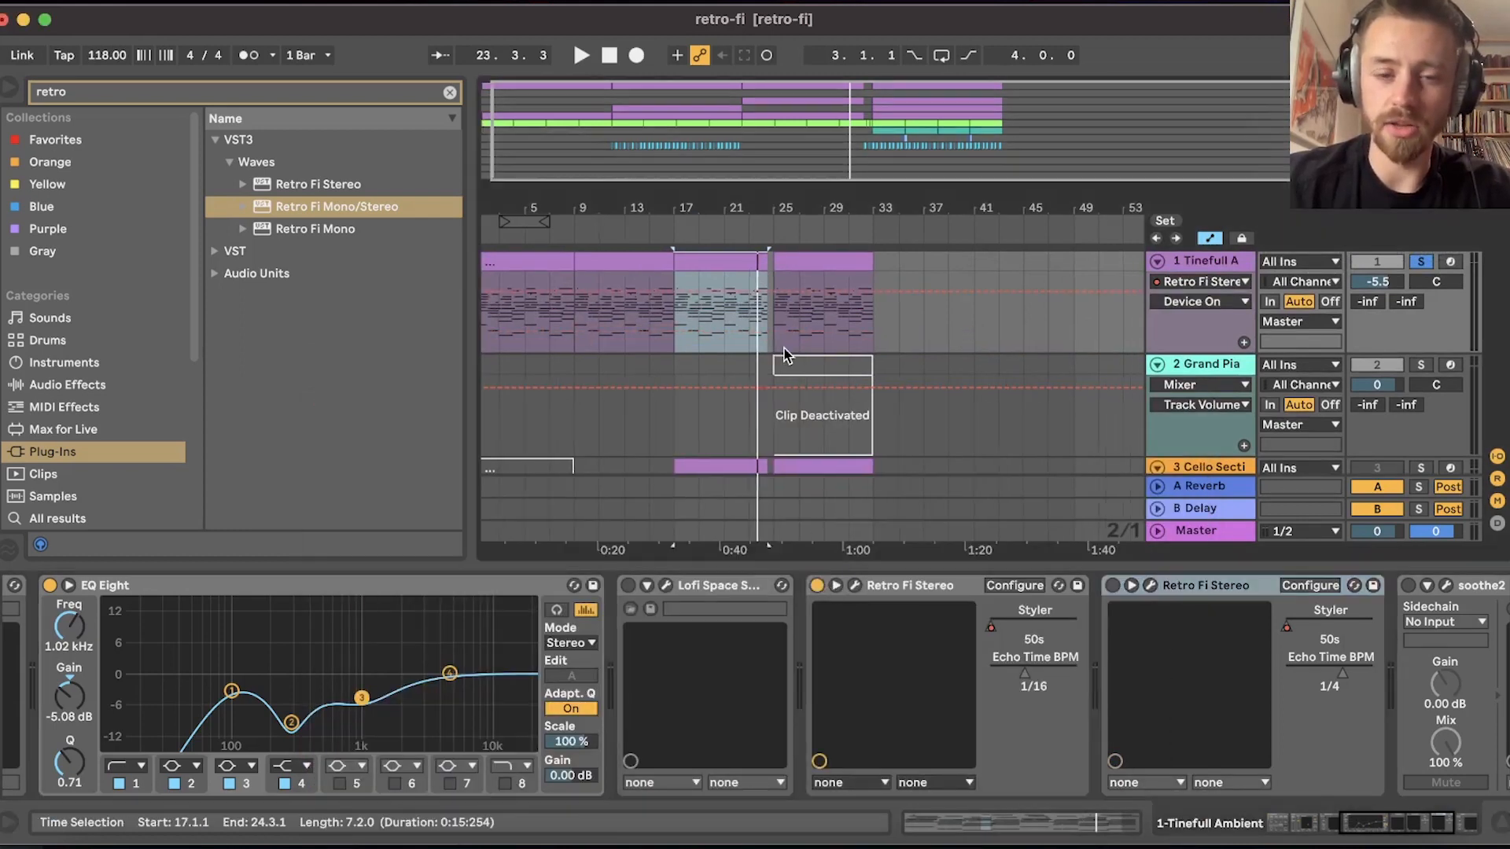
# Place the insert marker at 15.1.1 on the Tinefull track and show its Styler automation.
pyautogui.click(664, 263)
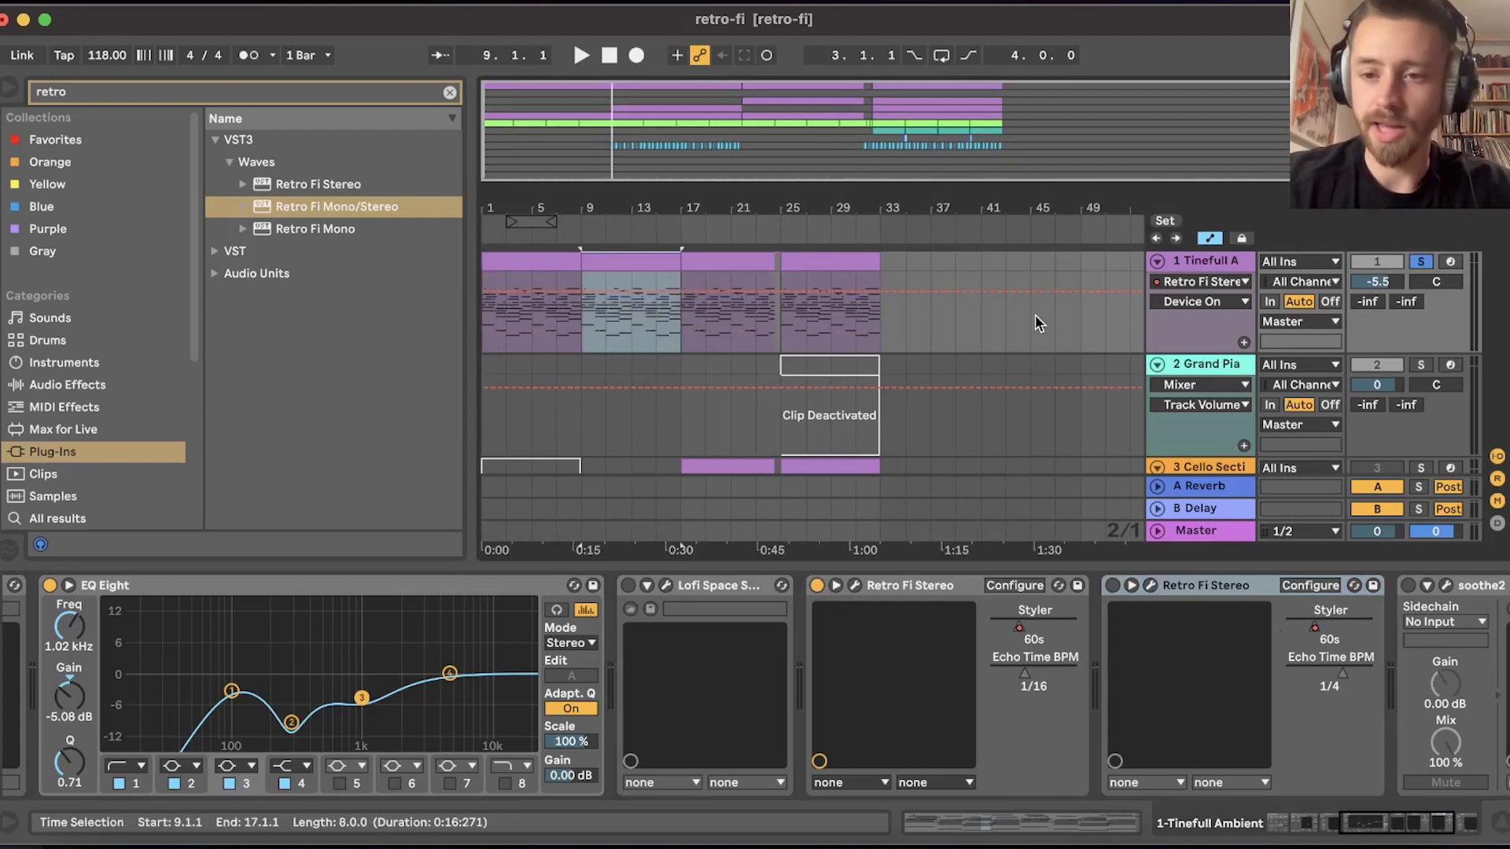
pyautogui.click(1212, 262)
pyautogui.click(665, 337)
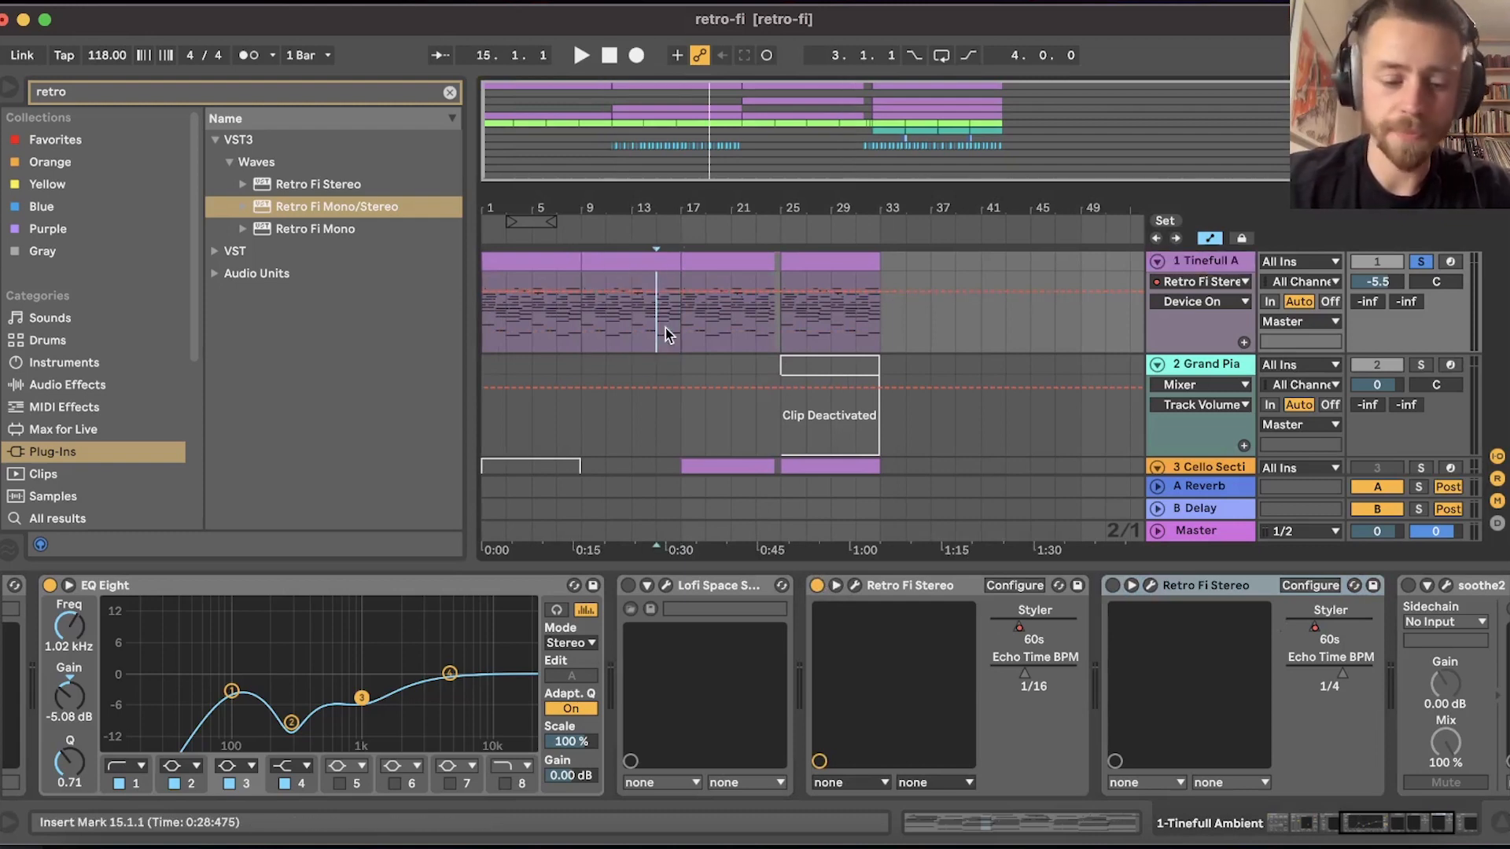
pyautogui.click(1211, 303)
pyautogui.click(1199, 338)
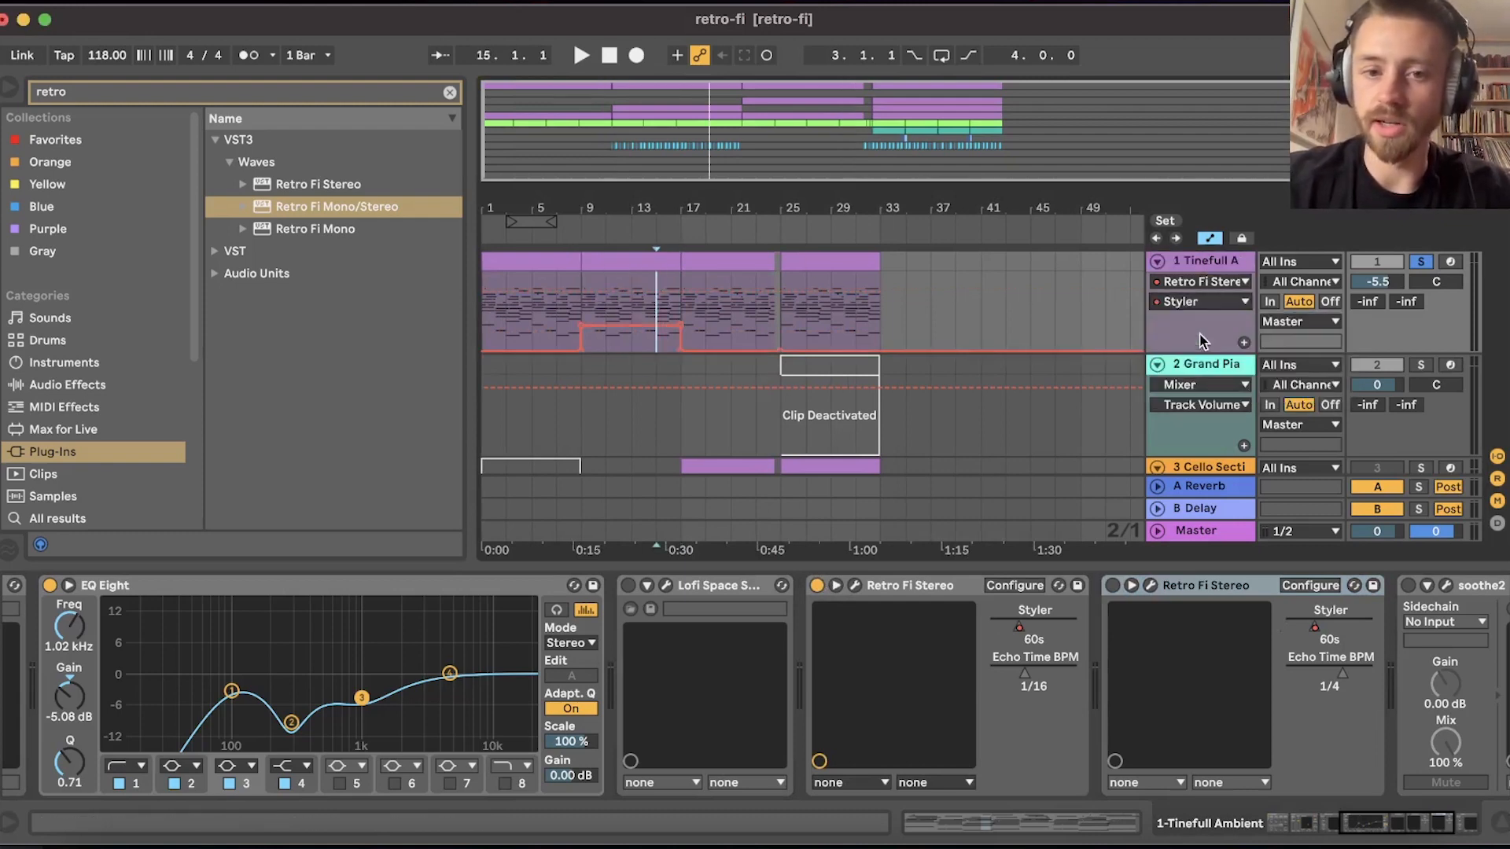
# Play the track from bar 15 and open the first Retro Fi Stereo device's plugin window.
pyautogui.press('space')
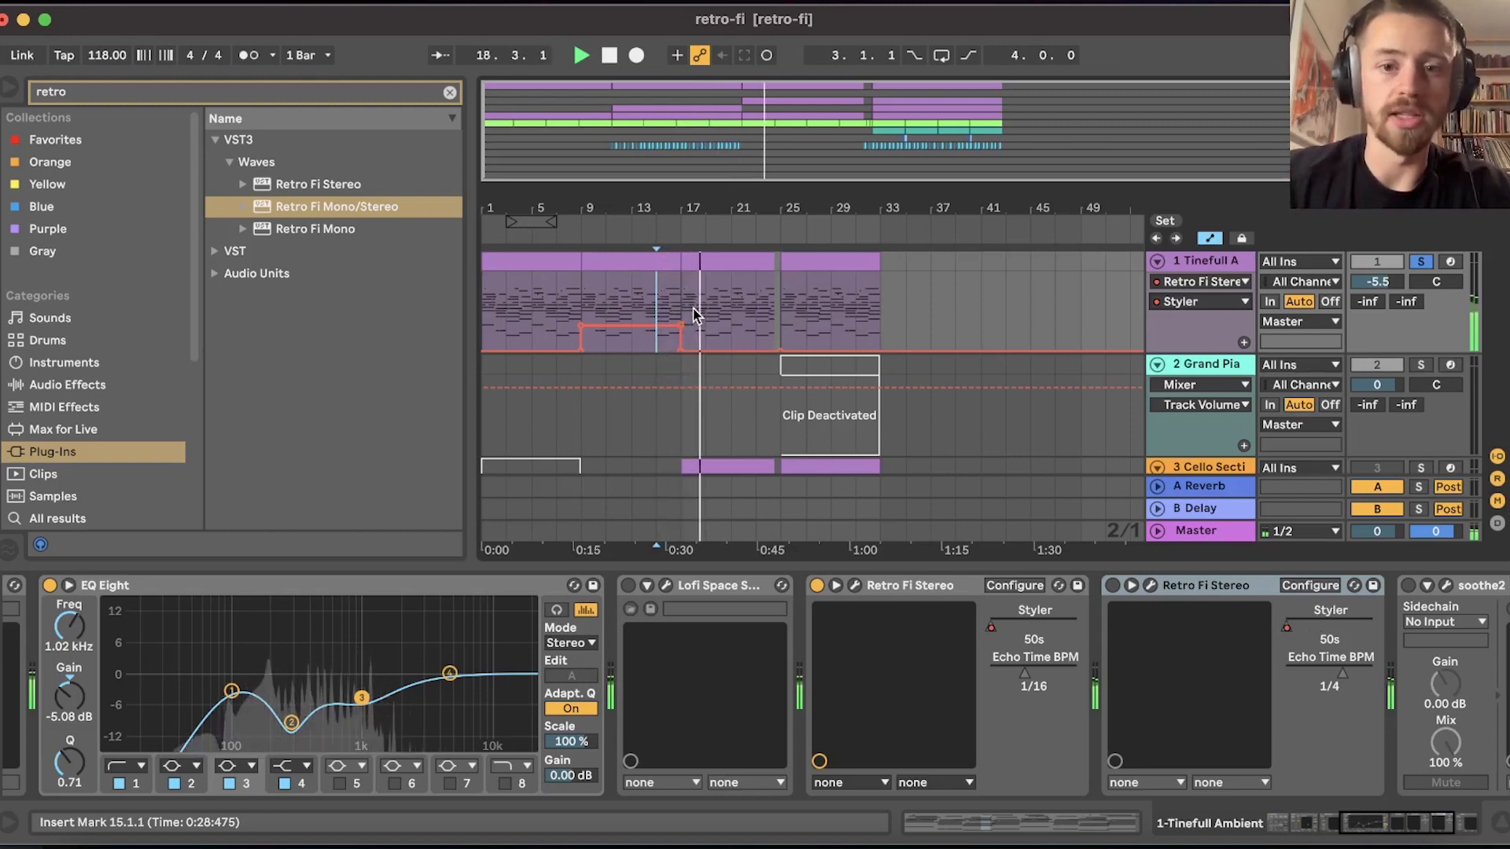
pyautogui.click(854, 586)
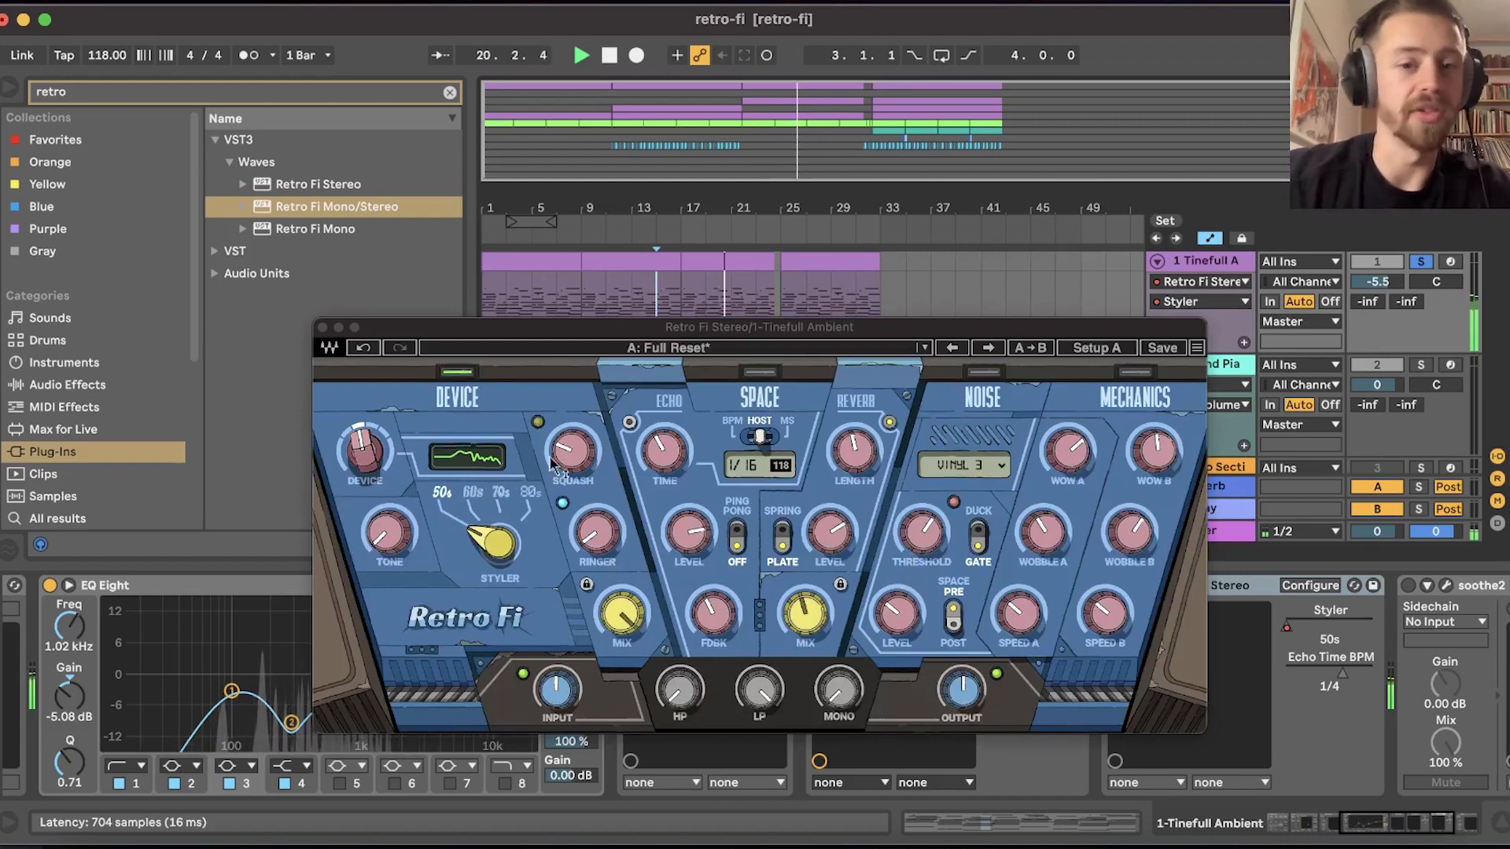
pyautogui.moveTo(618, 333); pyautogui.dragTo(621, 331)
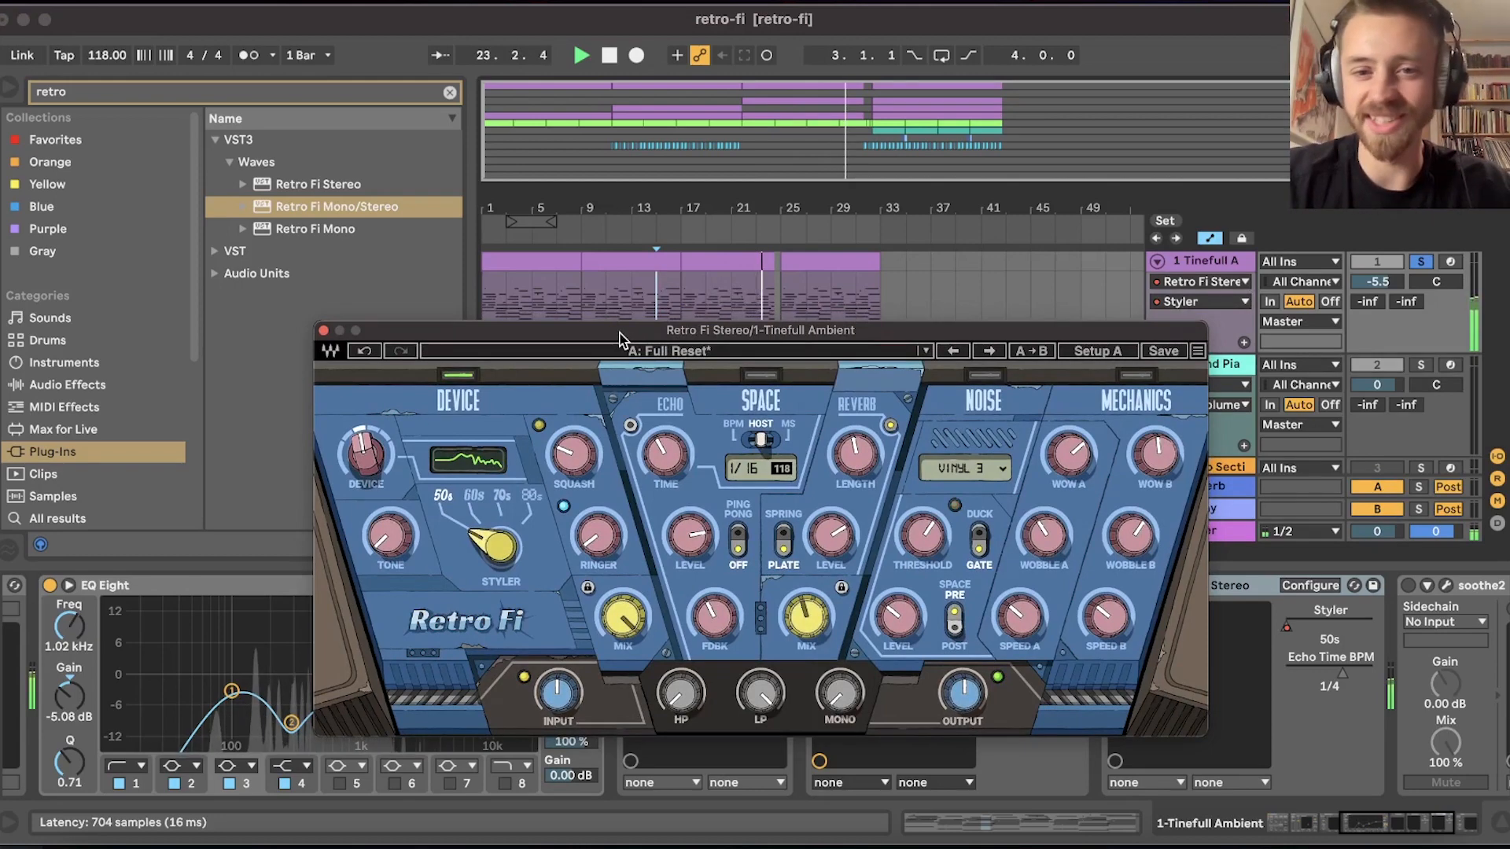
# Close the Retro Fi Stereo plugin window and play the Serum track from its clip starting at bar 17.
pyautogui.click(323, 332)
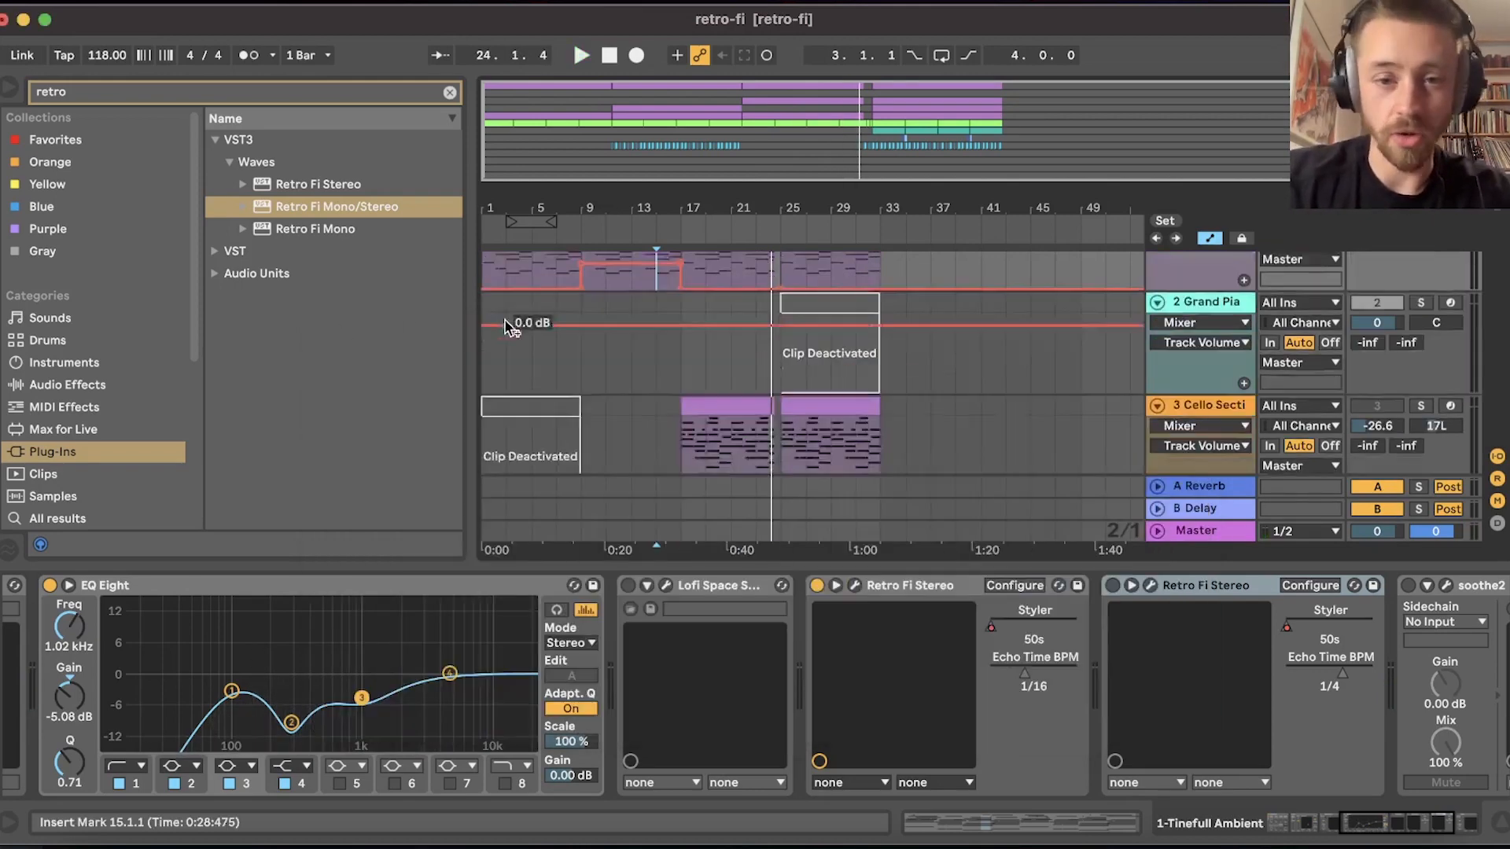
pyautogui.scroll(-5, 712, 318)
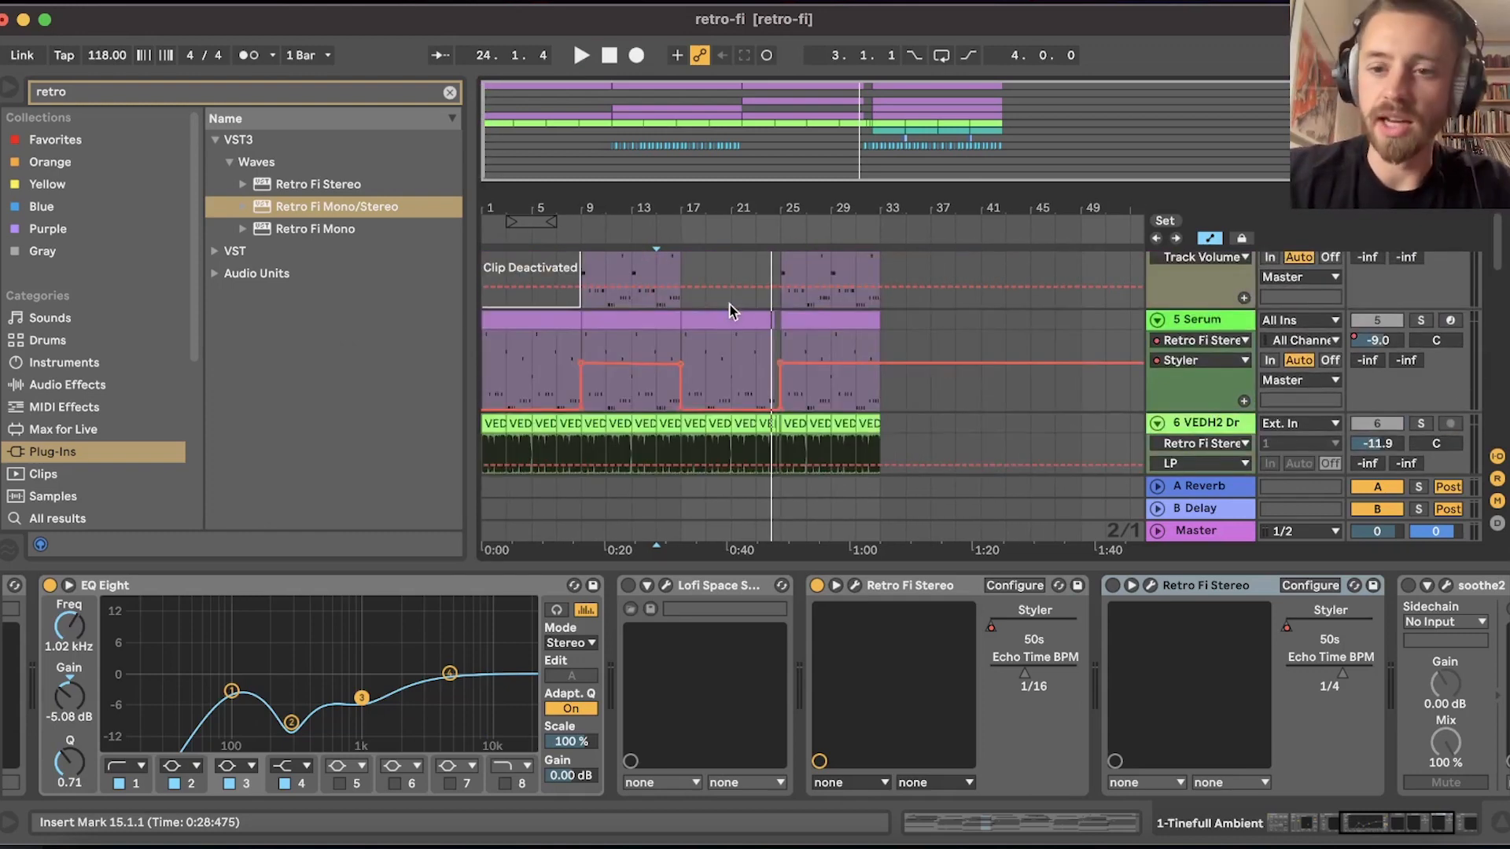
pyautogui.click(727, 362)
pyautogui.press('space')
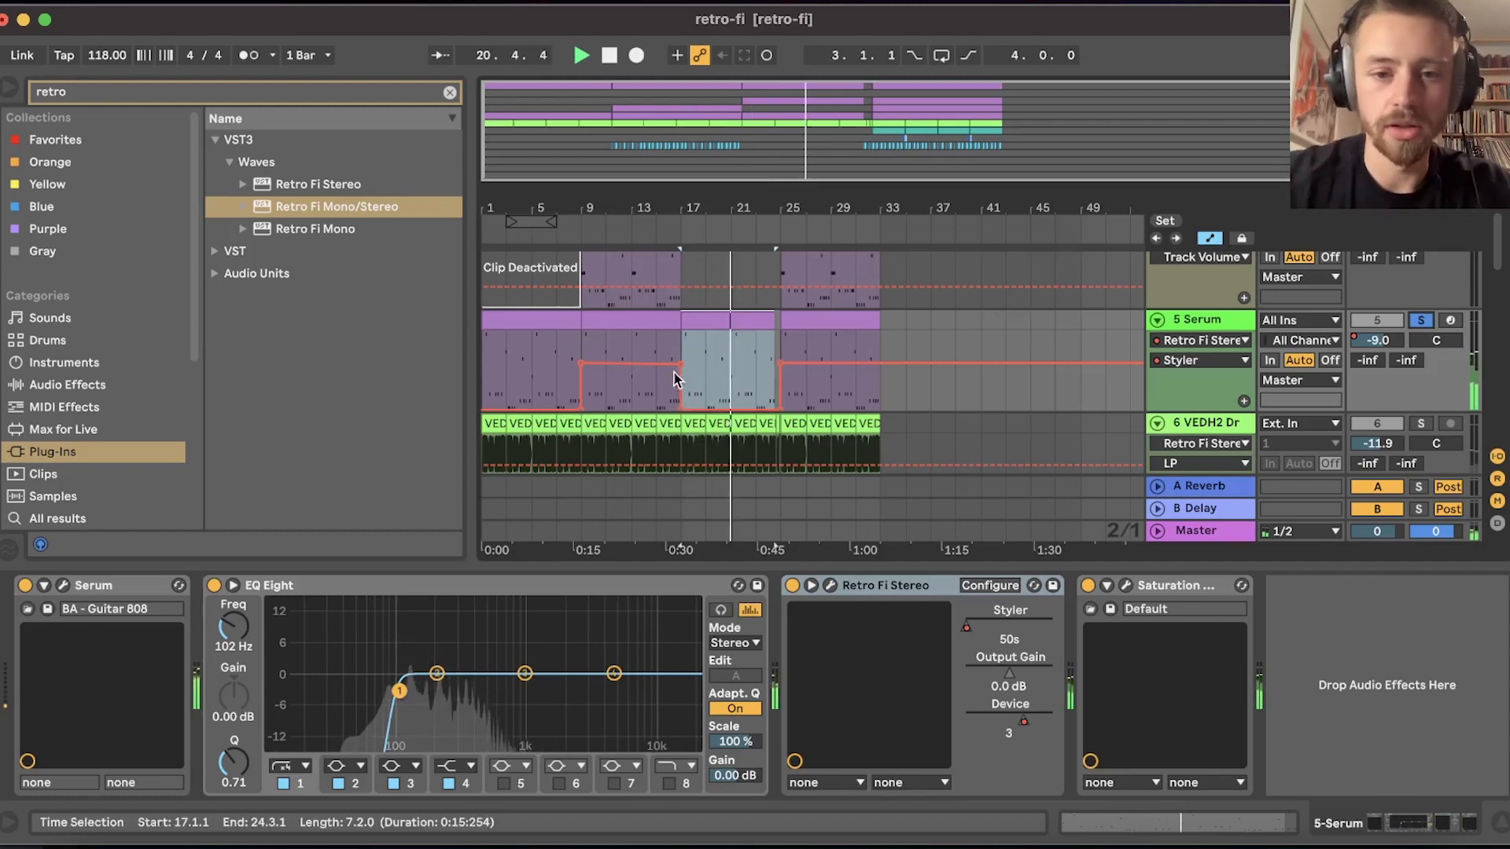
pyautogui.click(659, 393)
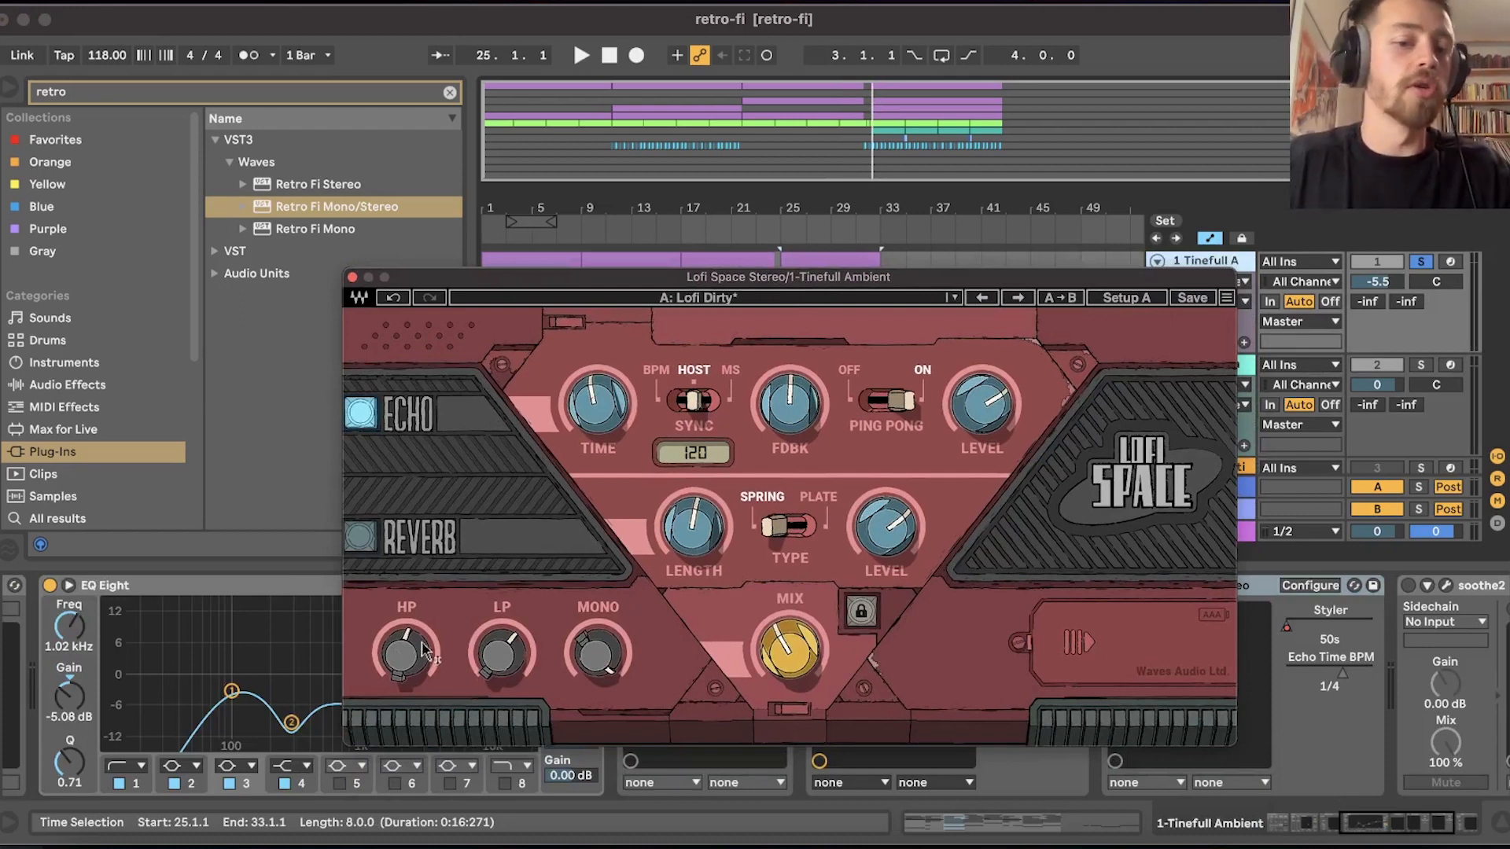
pyautogui.moveTo(500, 652)
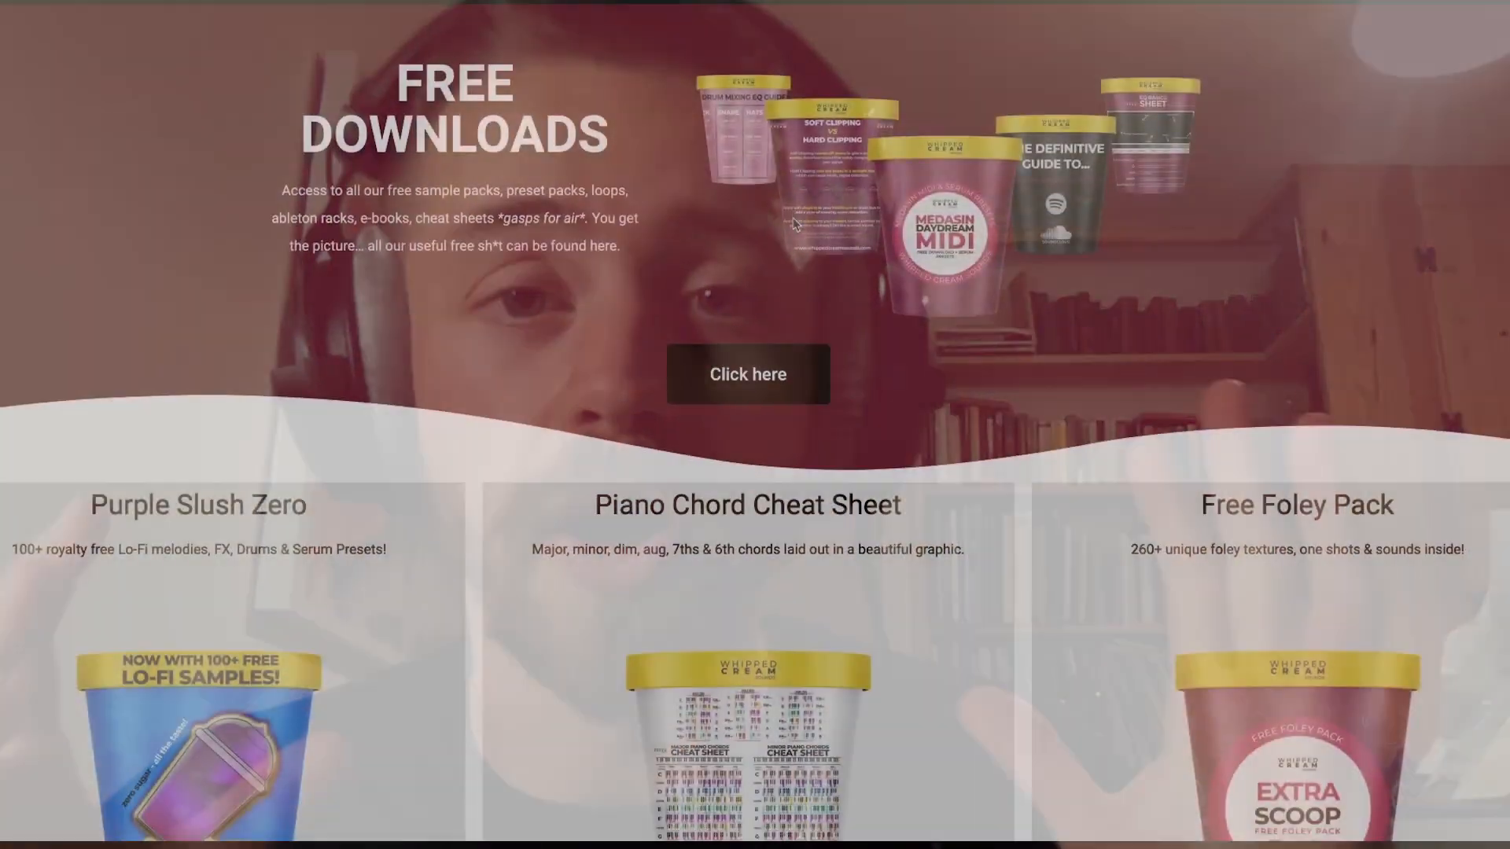
# Browse the sample packs, cheat sheets and MIDI packs offered on the free downloads page.
pyautogui.scroll(-3, 793, 224)
pyautogui.scroll(-6, 792, 225)
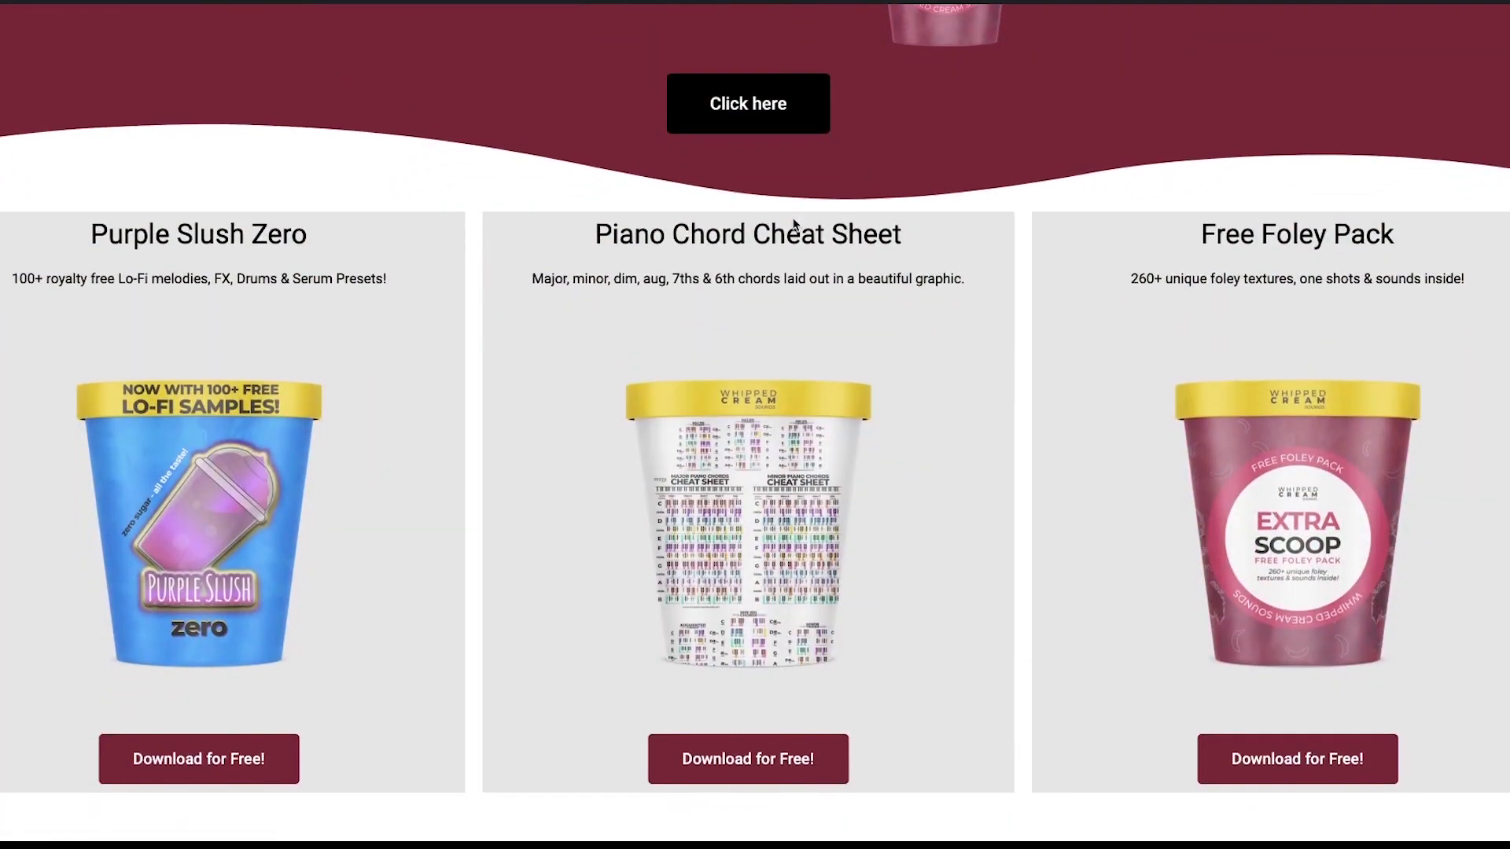
pyautogui.scroll(-11, 792, 224)
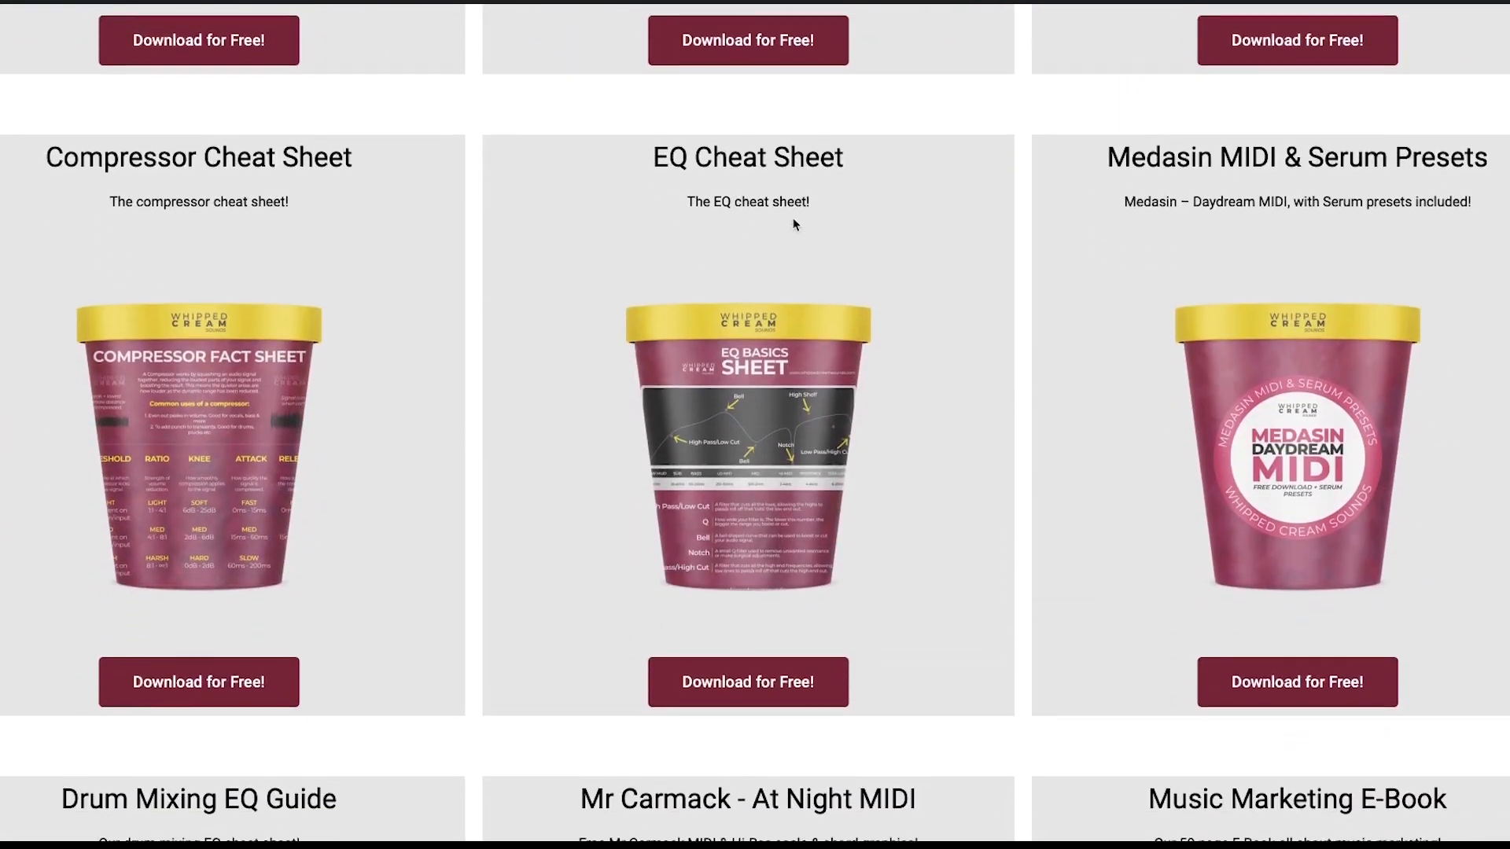
pyautogui.scroll(-10, 794, 224)
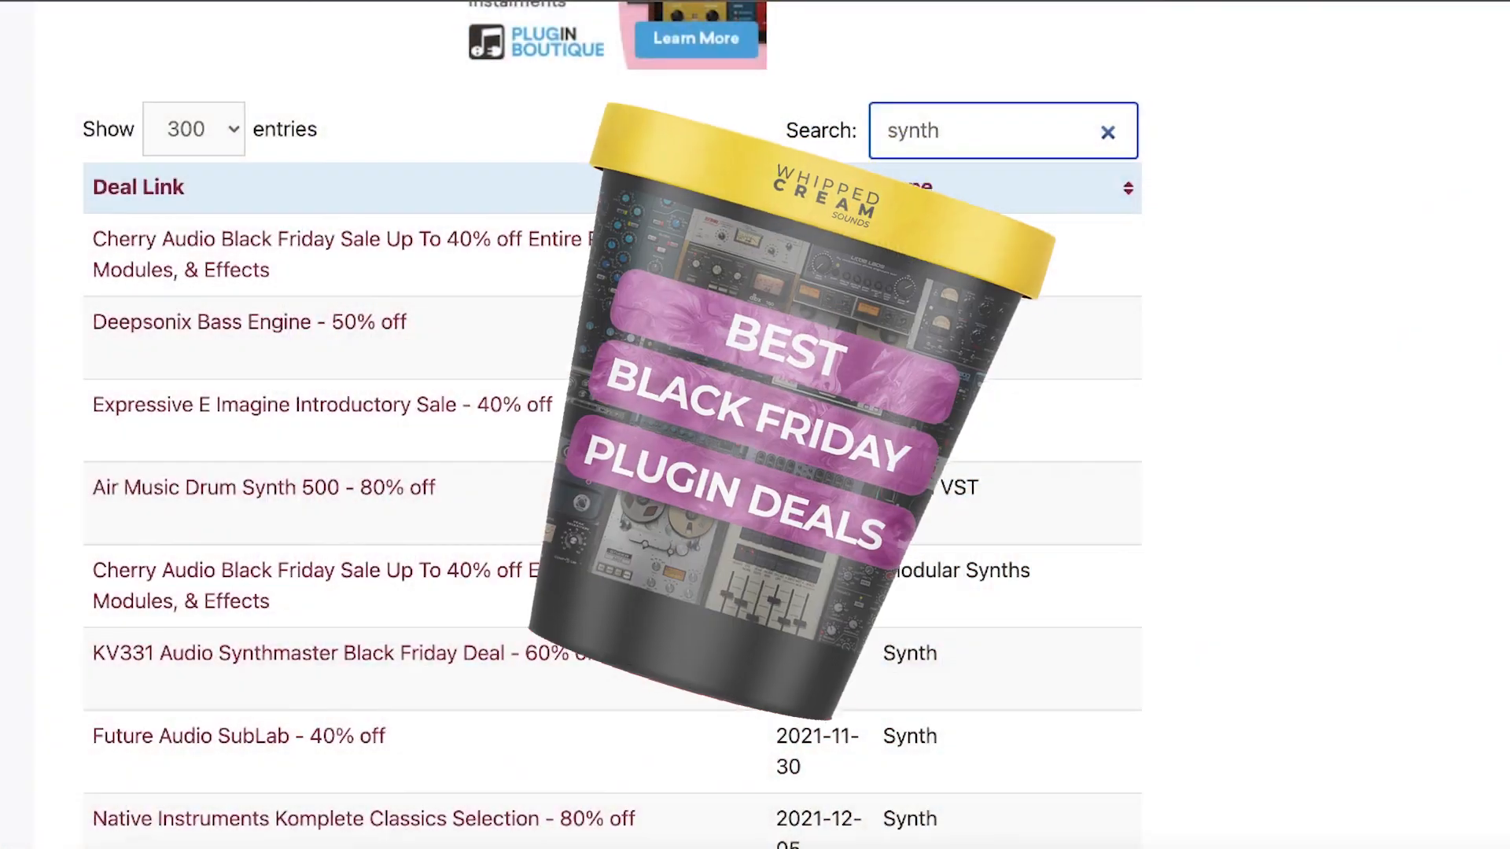
# Clear the synth search and filter the Black Friday deals table by "guitar".
pyautogui.press('BackSpace')
pyautogui.press('BackSpace')
pyautogui.press('BackSpace')
pyautogui.press('BackSpace')
pyautogui.press('BackSpace')
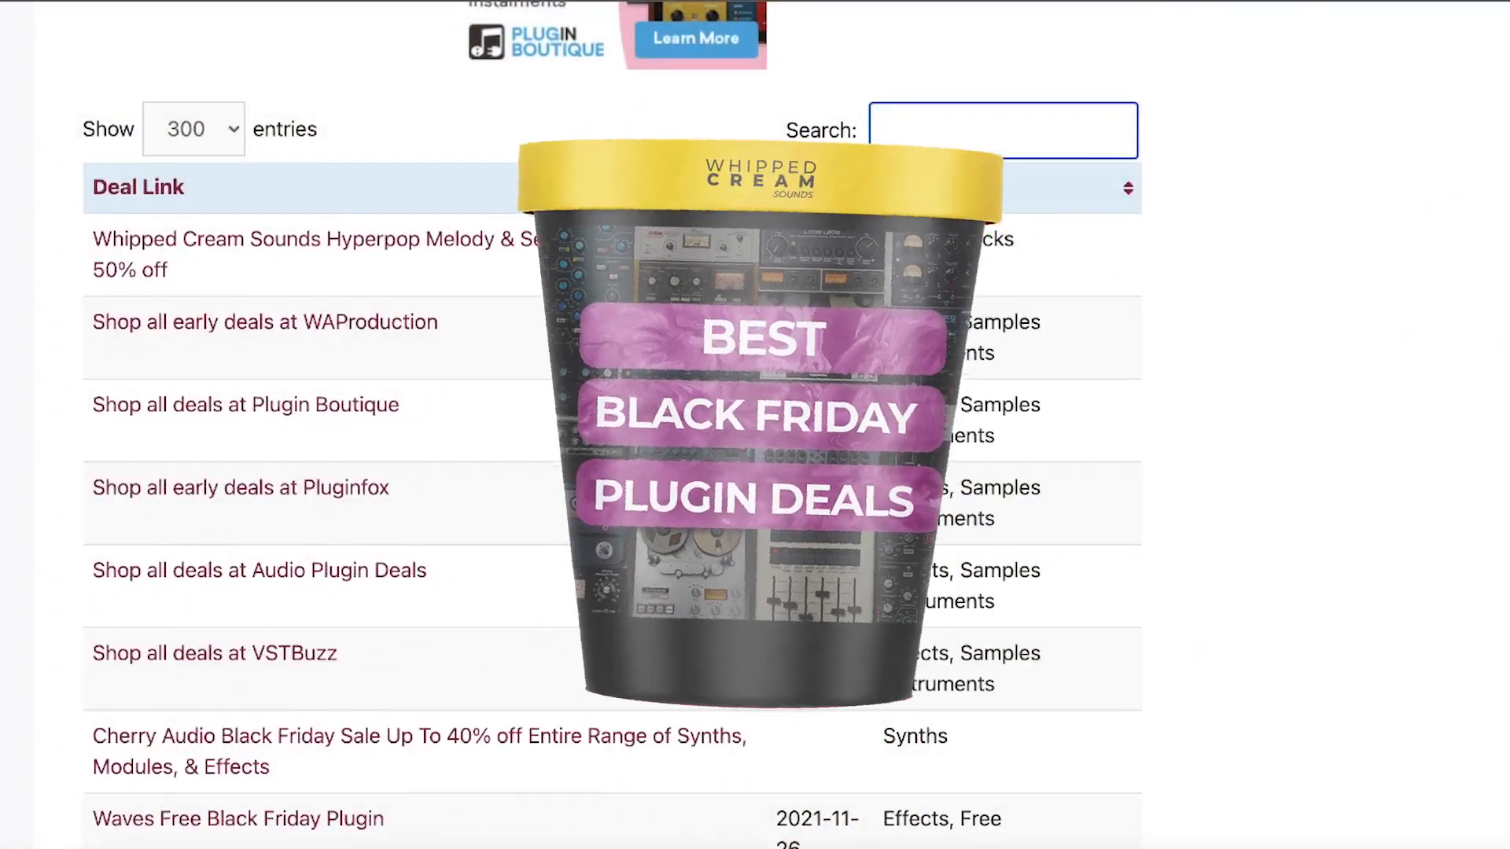
pyautogui.write('guitar')
# Replace the guitar search in the deals table with "piano".
pyautogui.press('BackSpace')
pyautogui.press('BackSpace')
pyautogui.press('BackSpace')
pyautogui.press('BackSpace')
pyautogui.press('BackSpace')
pyautogui.press('BackSpace')
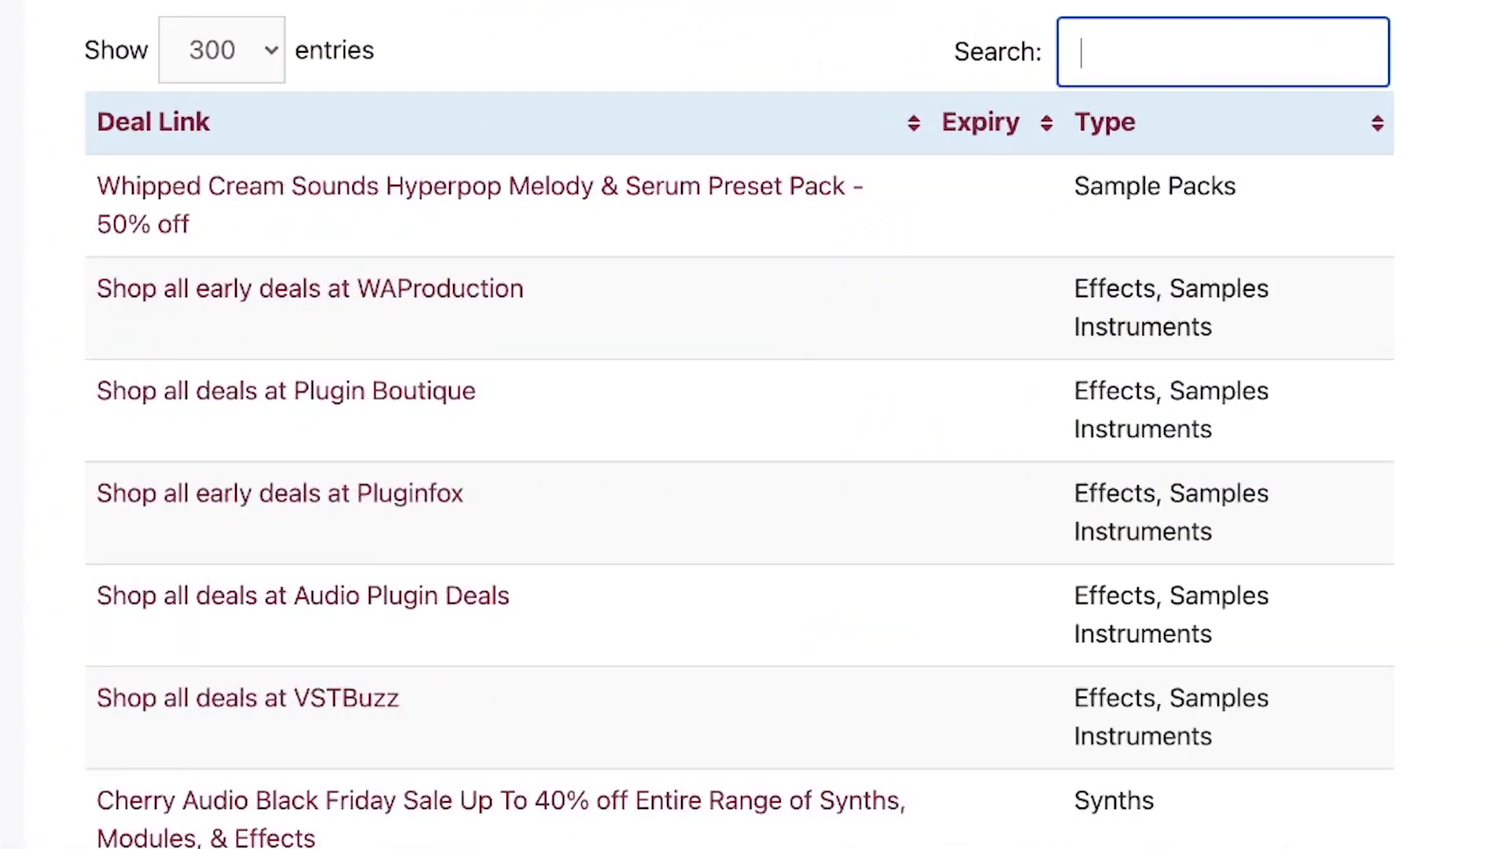
pyautogui.write('piano')
# Search the deals table for "kontakt" in place of the piano term.
pyautogui.press('BackSpace')
pyautogui.press('BackSpace')
pyautogui.press('BackSpace')
pyautogui.write('kont')
pyautogui.write('akt')
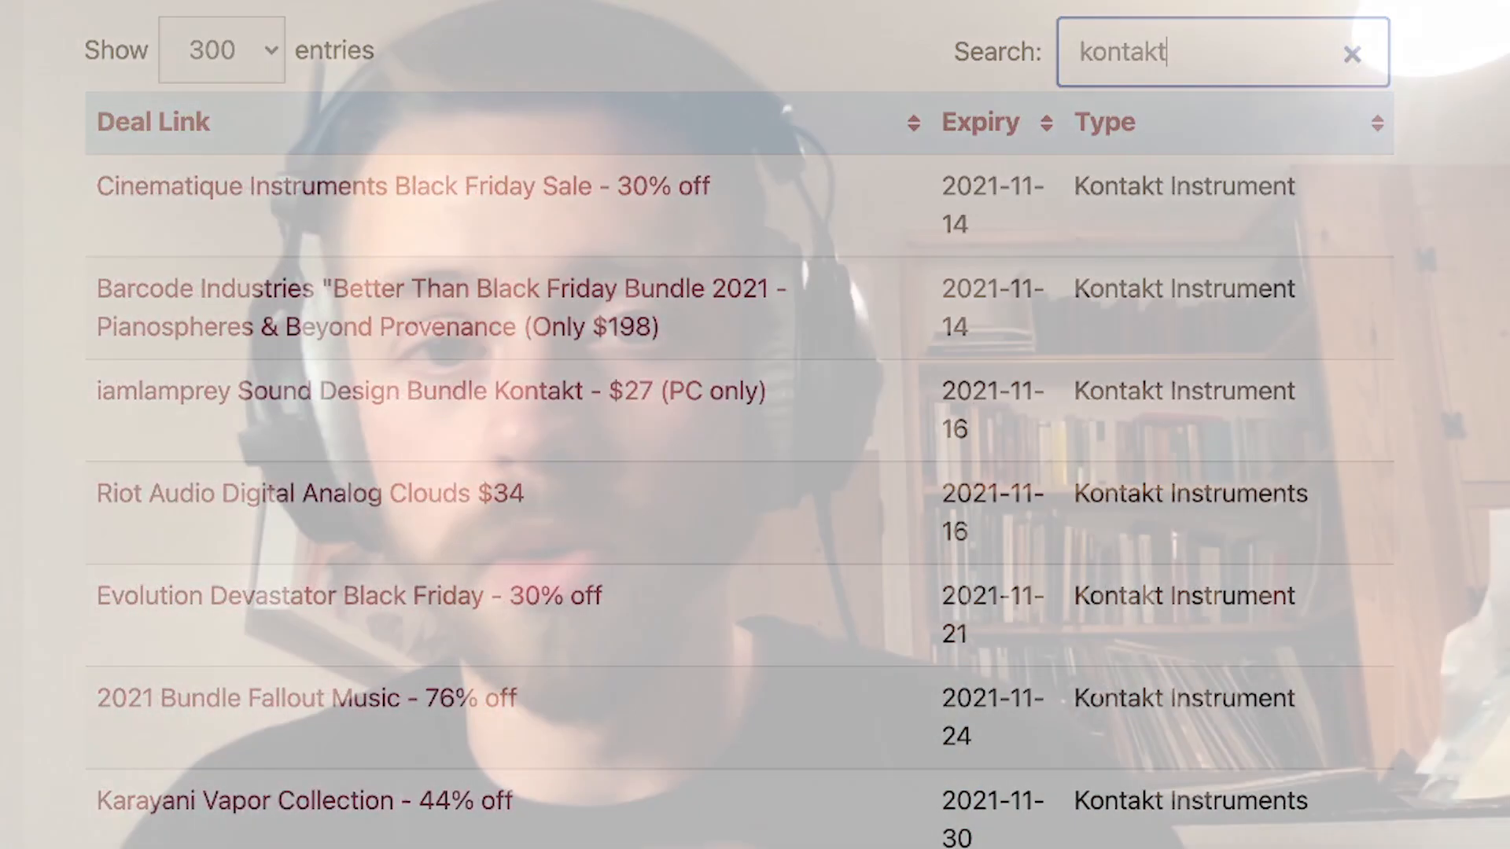